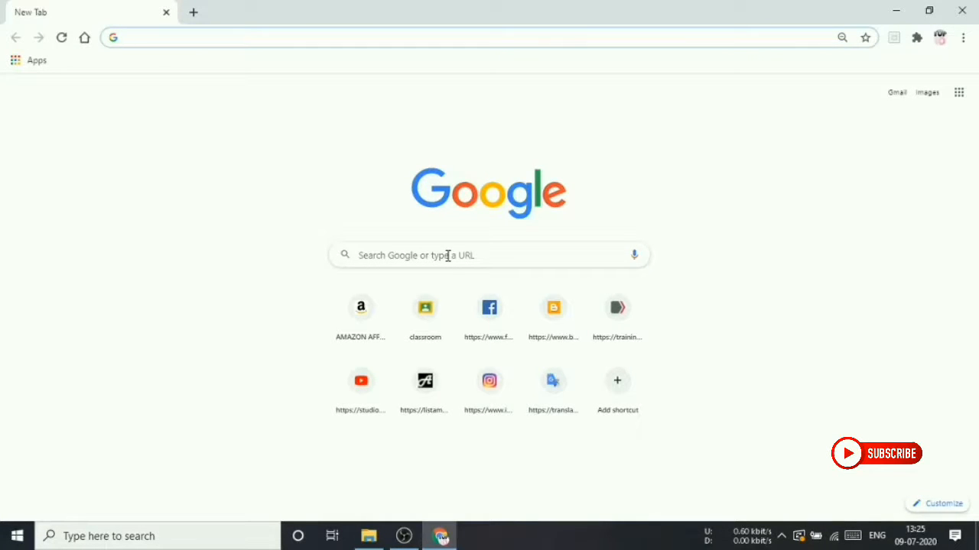
# Search Google for "android studio download"
pyautogui.click(448, 256)
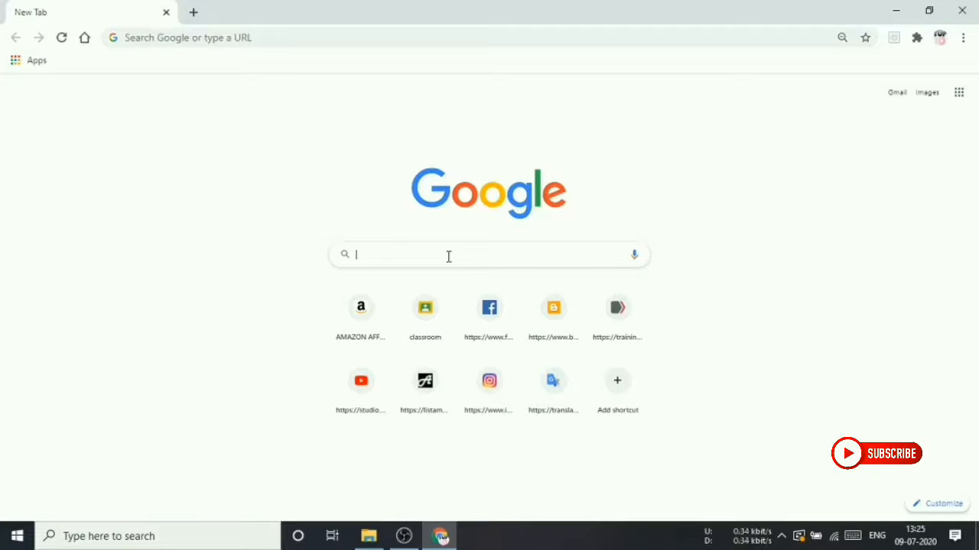
pyautogui.write('ANDR')
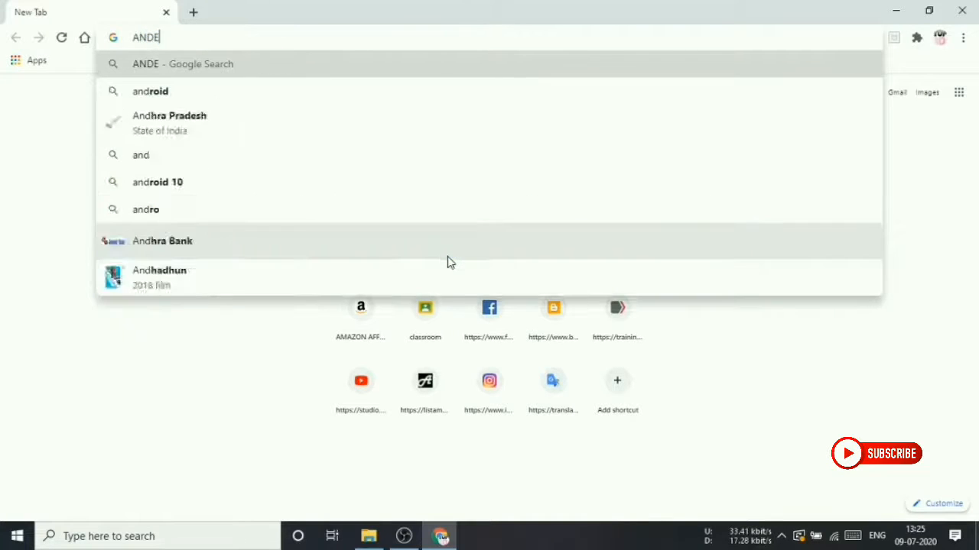
pyautogui.write('OID')
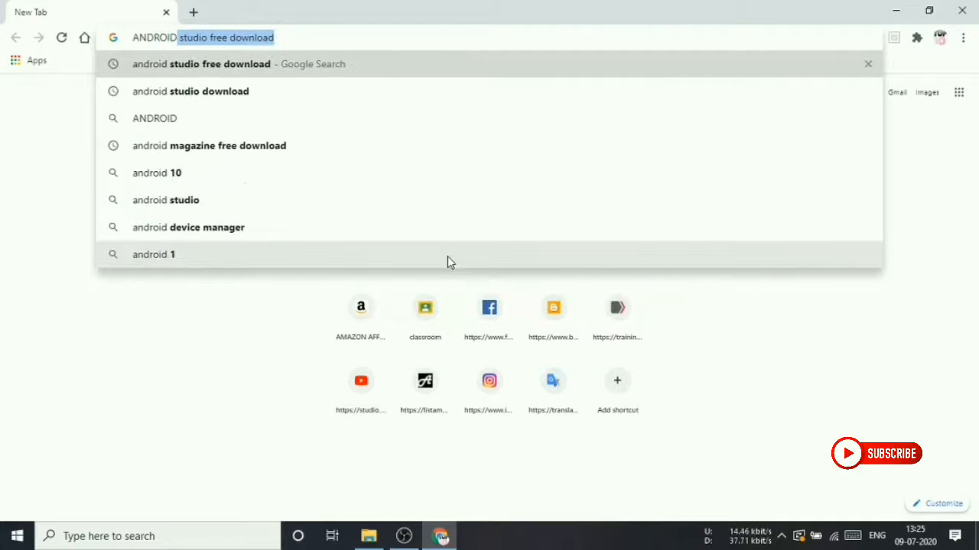
pyautogui.write(' STUDIO')
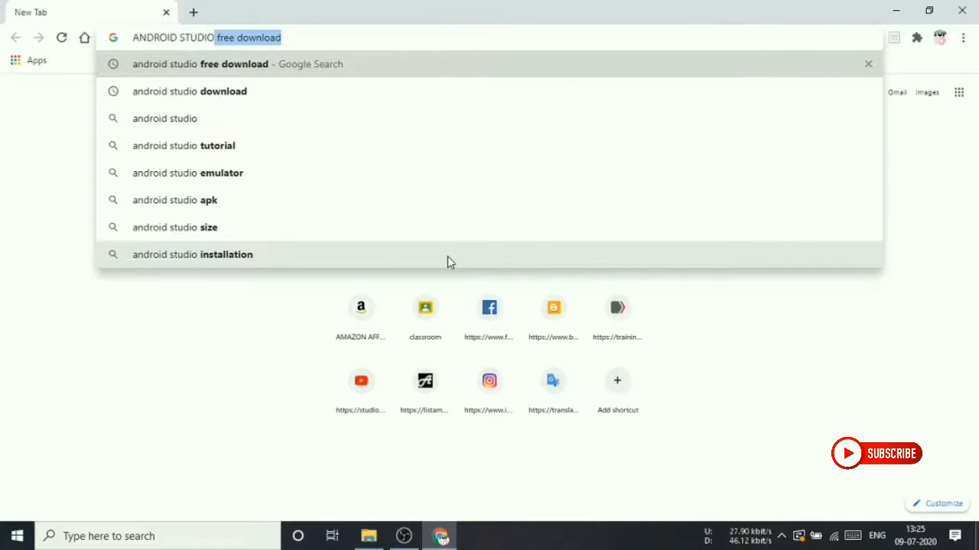
pyautogui.press('Down')
pyautogui.press('Return')
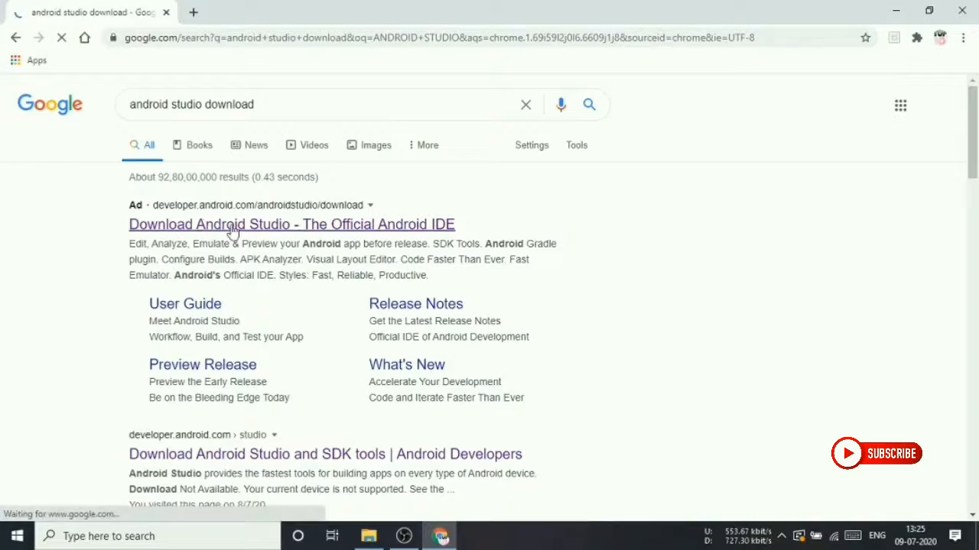
# Open the official Android Studio page from the search results and request the Android Studio download
pyautogui.click(322, 231)
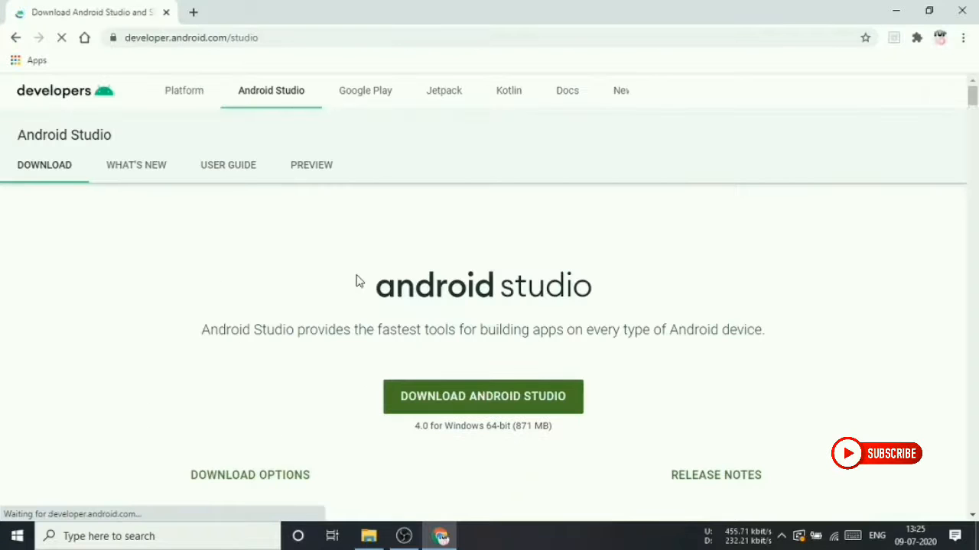
pyautogui.scroll(-3, 428, 353)
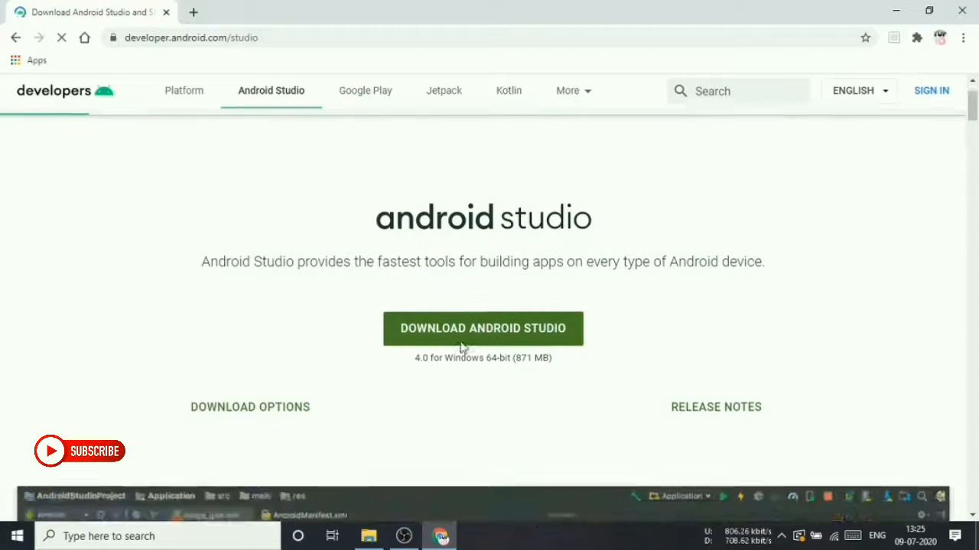
pyautogui.scroll(3, 531, 299)
pyautogui.scroll(-2, 632, 211)
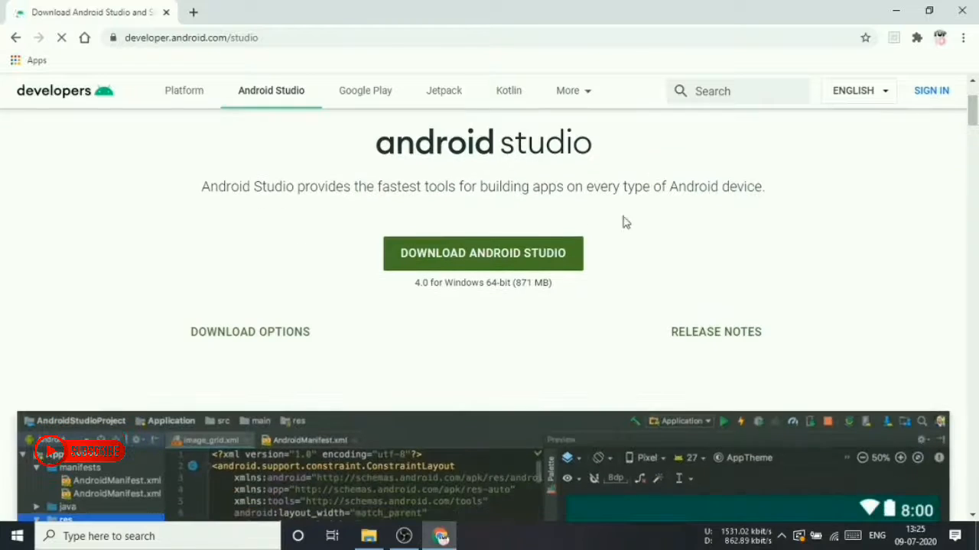
pyautogui.click(524, 262)
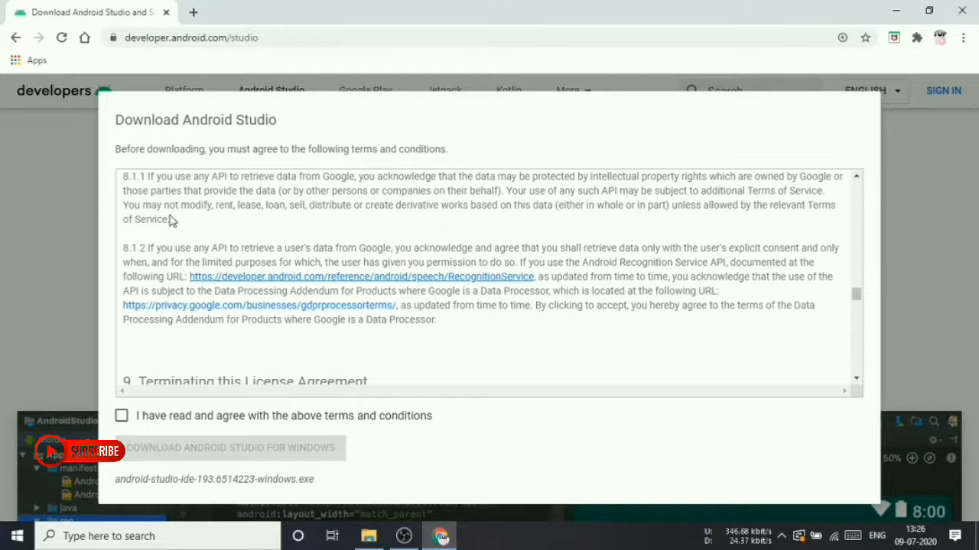
# Go through the license terms, agree to them and start downloading Android Studio for Windows
pyautogui.scroll(-3, 596, 253)
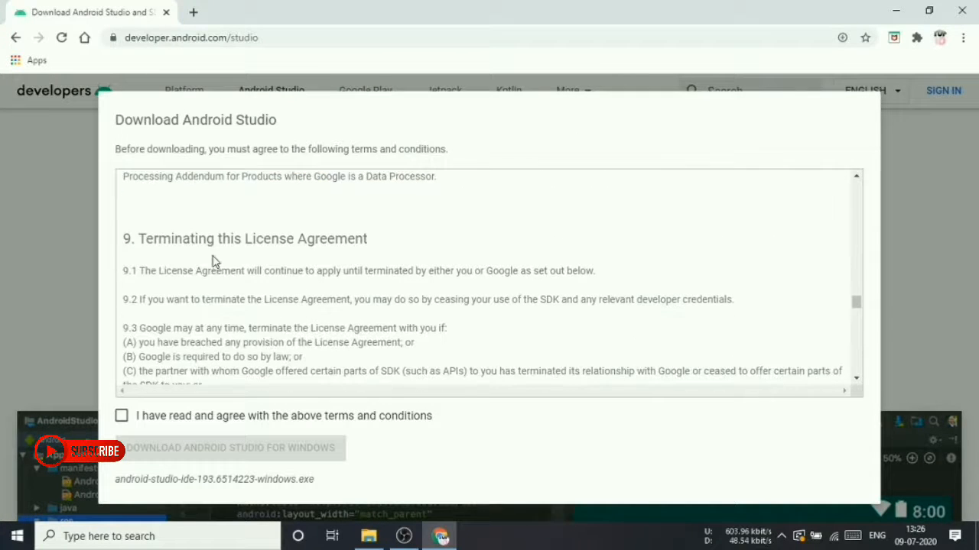
pyautogui.scroll(-3, 167, 305)
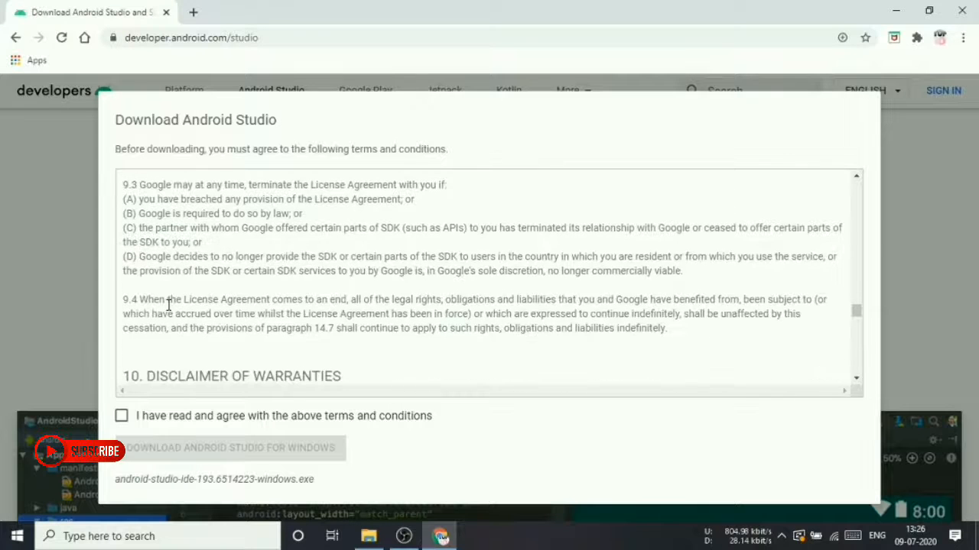
pyautogui.scroll(-6, 167, 305)
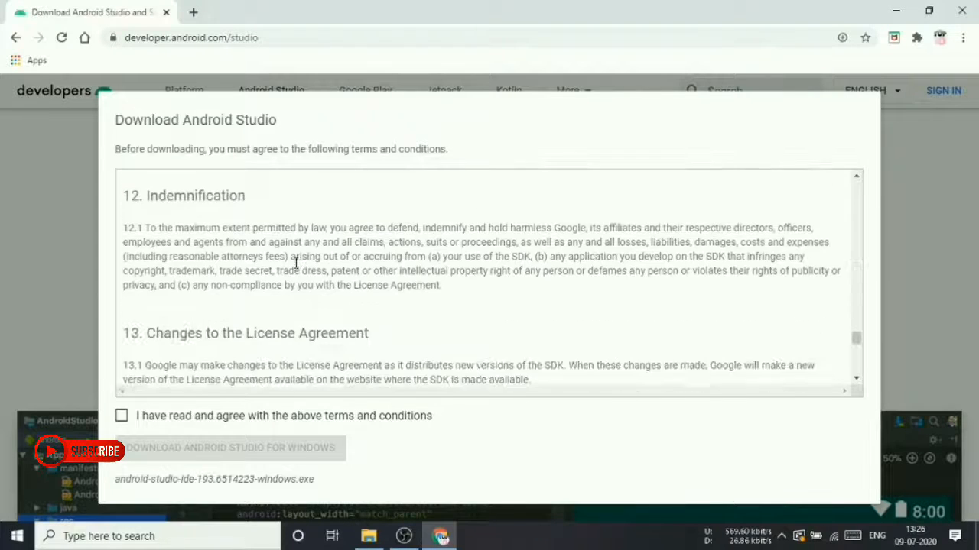
pyautogui.scroll(-3, 180, 285)
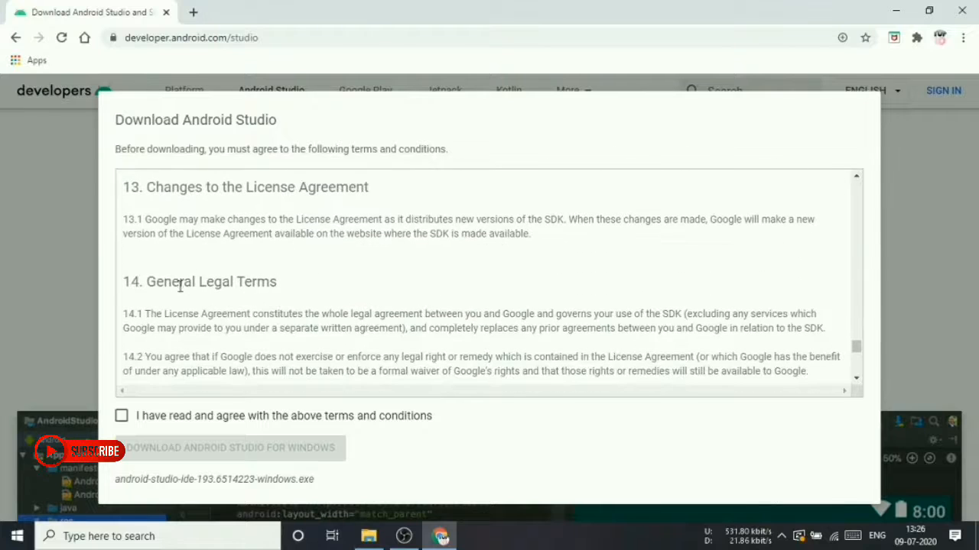
pyautogui.scroll(-3, 264, 306)
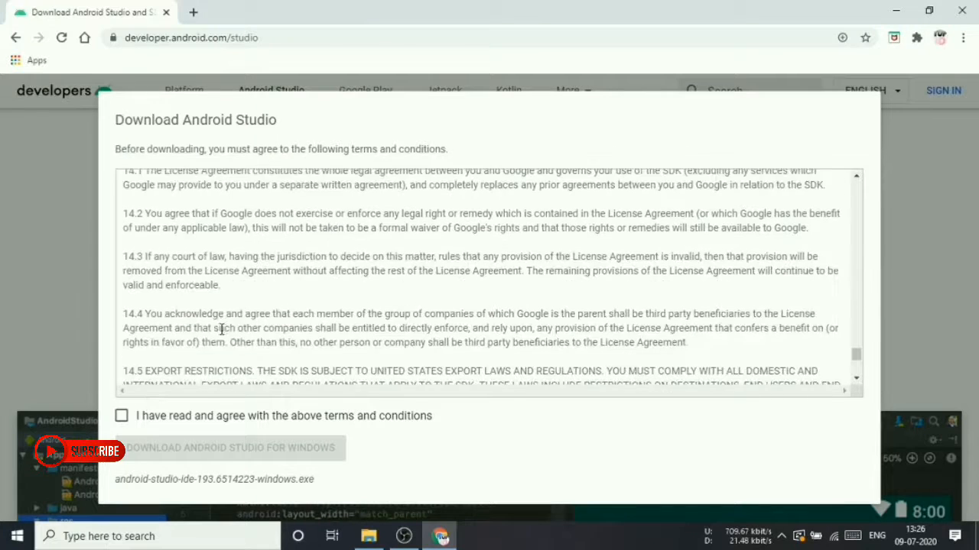
pyautogui.scroll(-3, 191, 344)
pyautogui.click(121, 418)
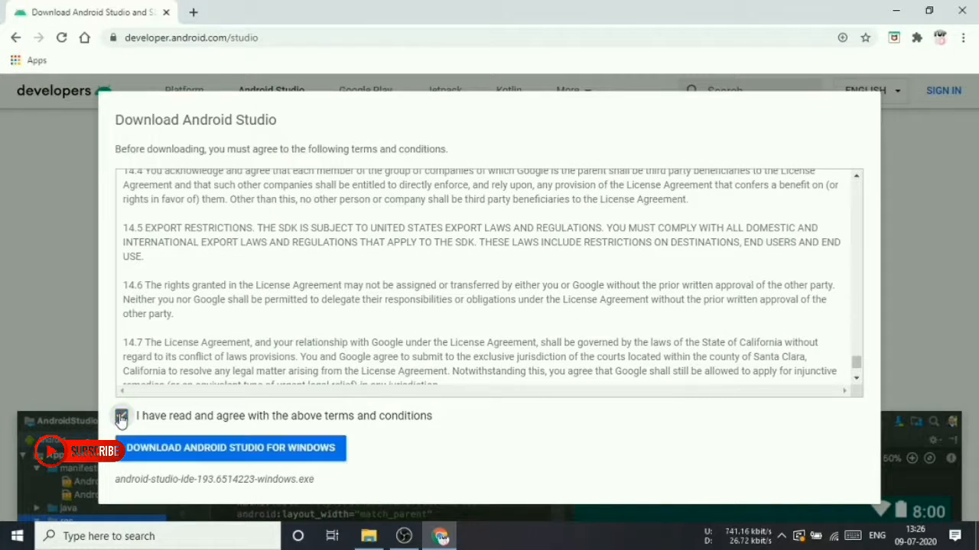
pyautogui.click(273, 455)
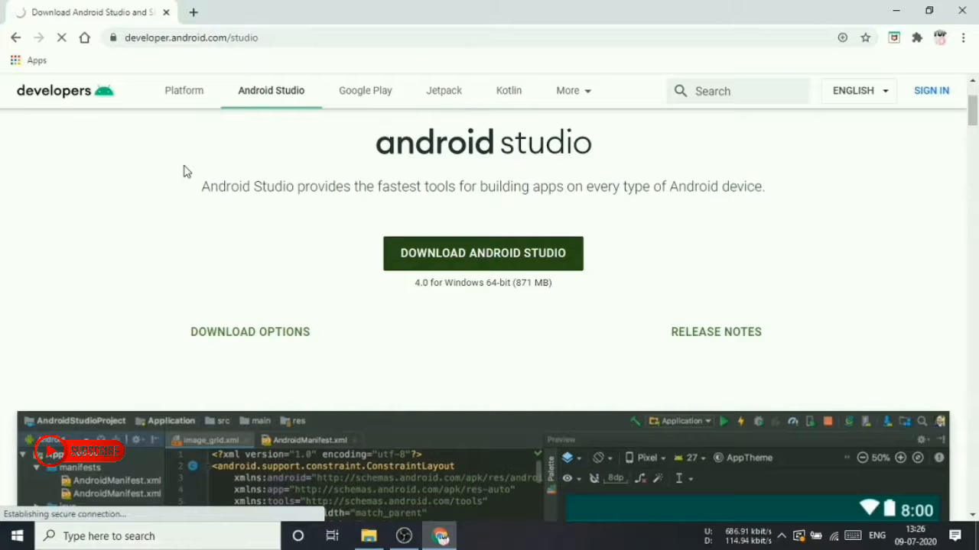
# Cancel the running Android Studio download and remove its entry from the browser's downloads list
pyautogui.hotkey('ctrl', 'j')
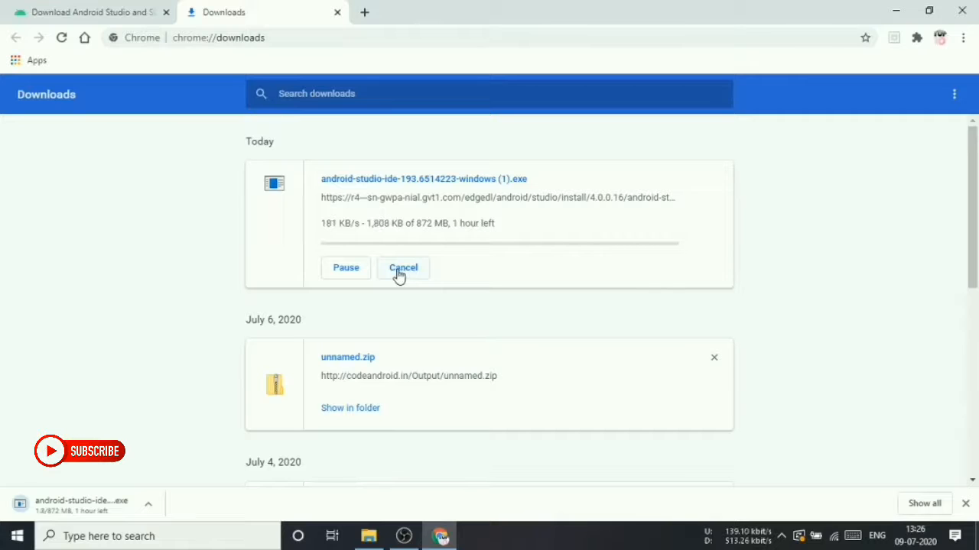
pyautogui.click(403, 269)
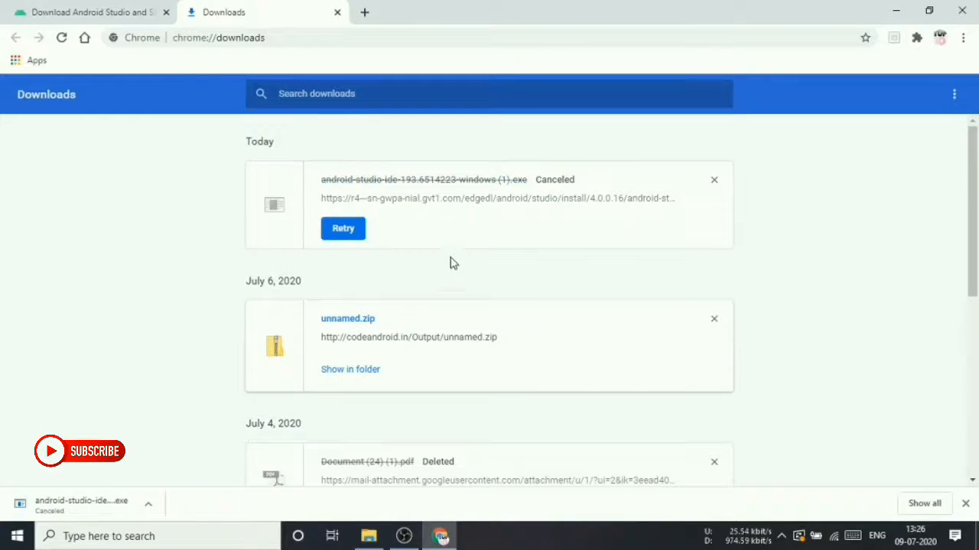
pyautogui.click(714, 184)
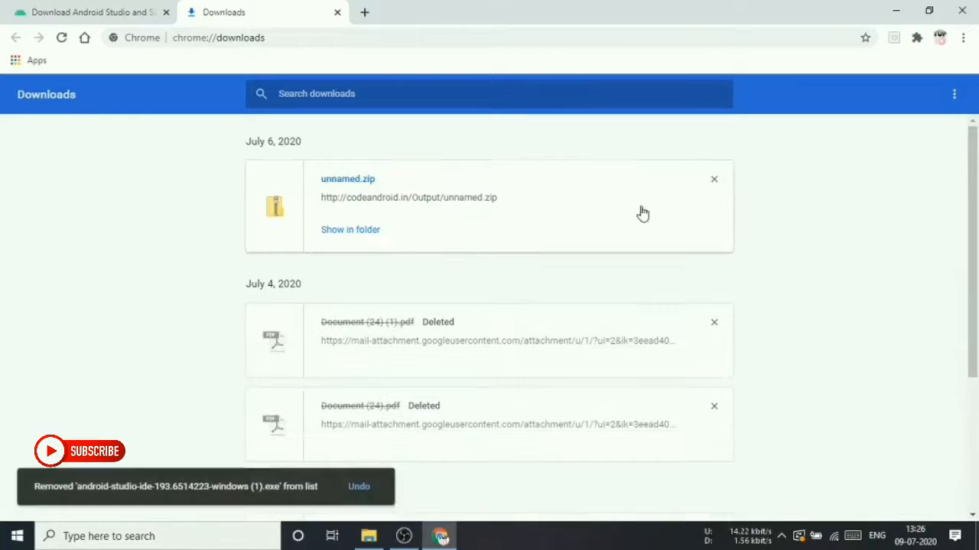
# Show the Downloads folder and run the android-studio-ide-193.6514223-windows installer already stored there
pyautogui.scroll(-3, 463, 264)
pyautogui.scroll(3, 345, 209)
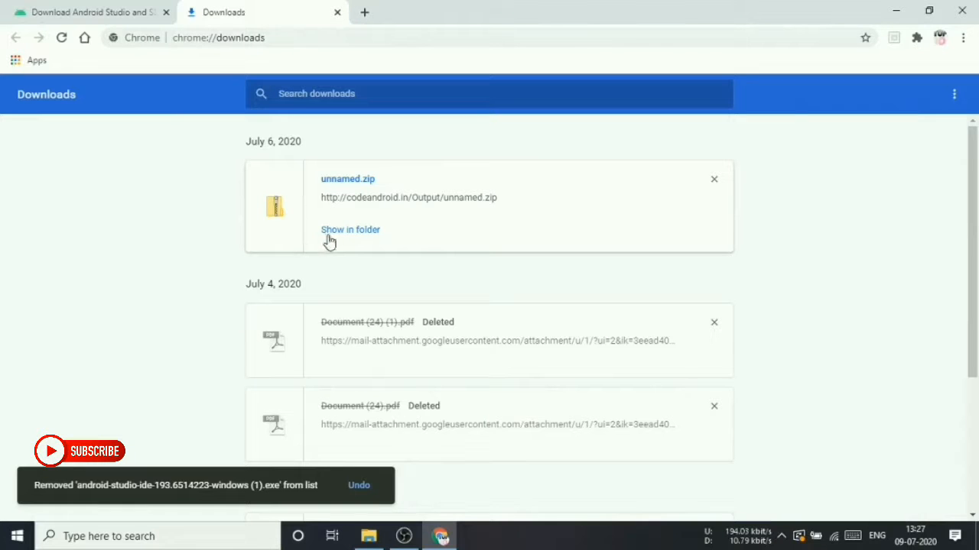
pyautogui.click(354, 235)
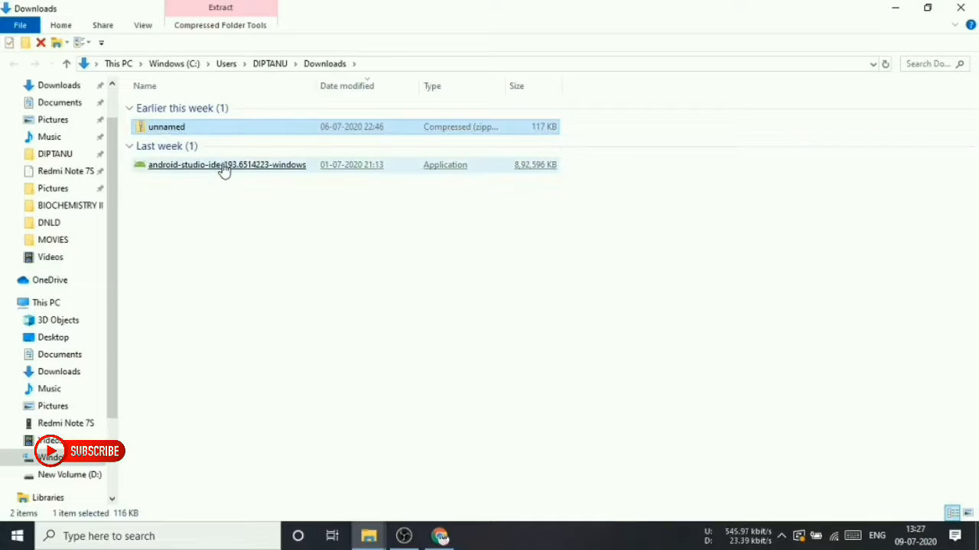
pyautogui.click(208, 163)
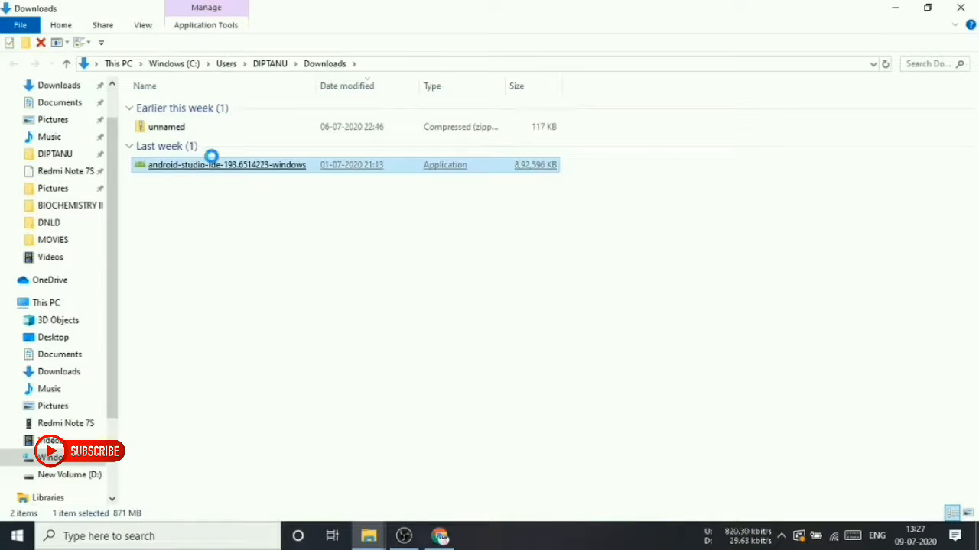
pyautogui.rightClick(205, 168)
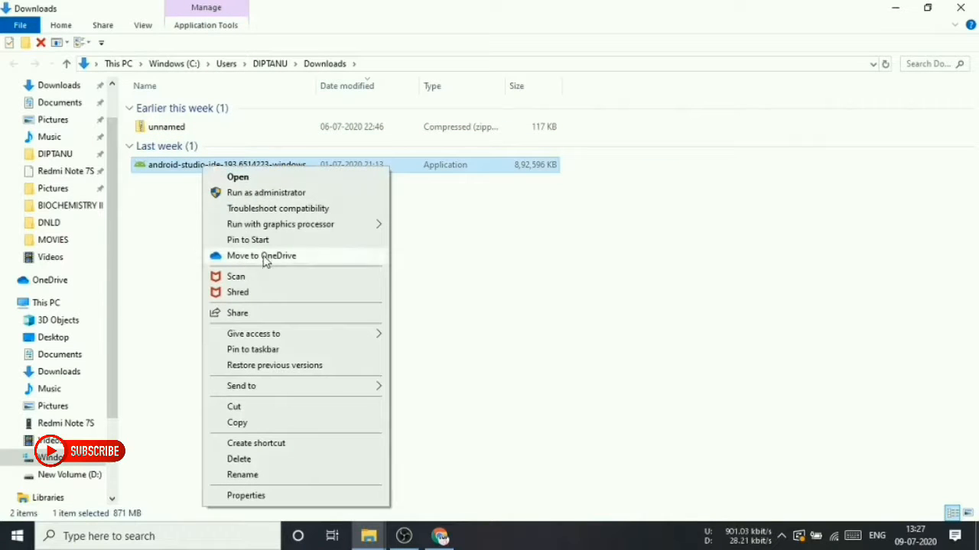
pyautogui.click(539, 209)
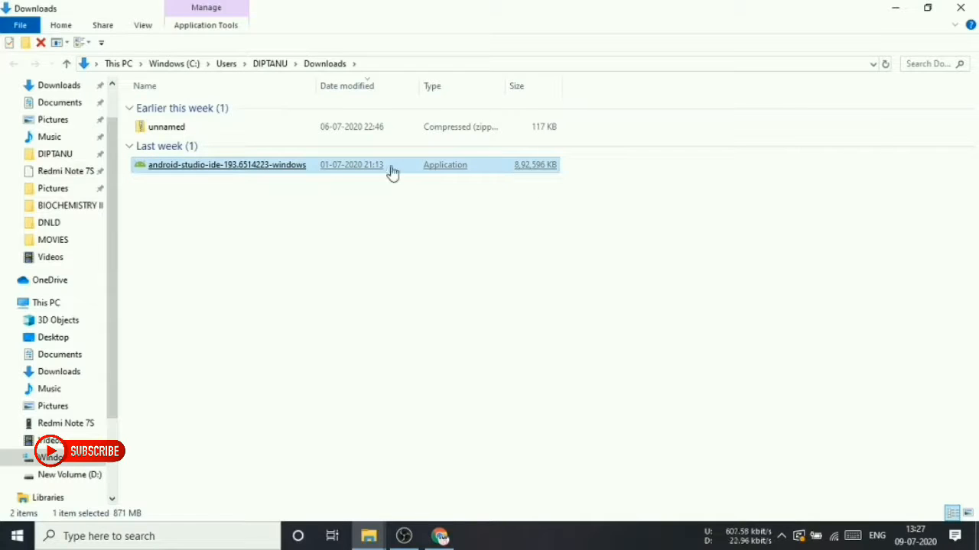
pyautogui.doubleClick(304, 171)
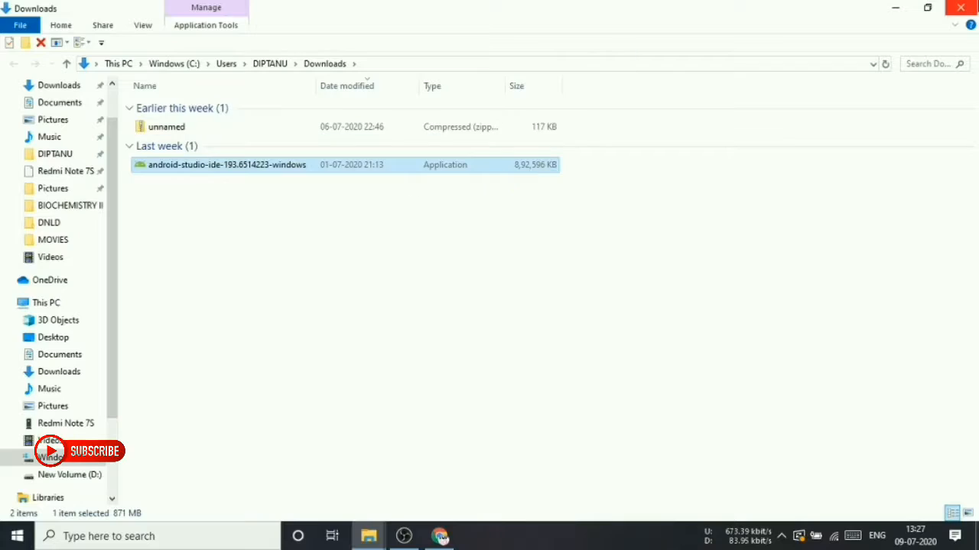
# Close the open file and browser windows and launch Android Studio from the desktop
pyautogui.click(960, 7)
pyautogui.click(960, 9)
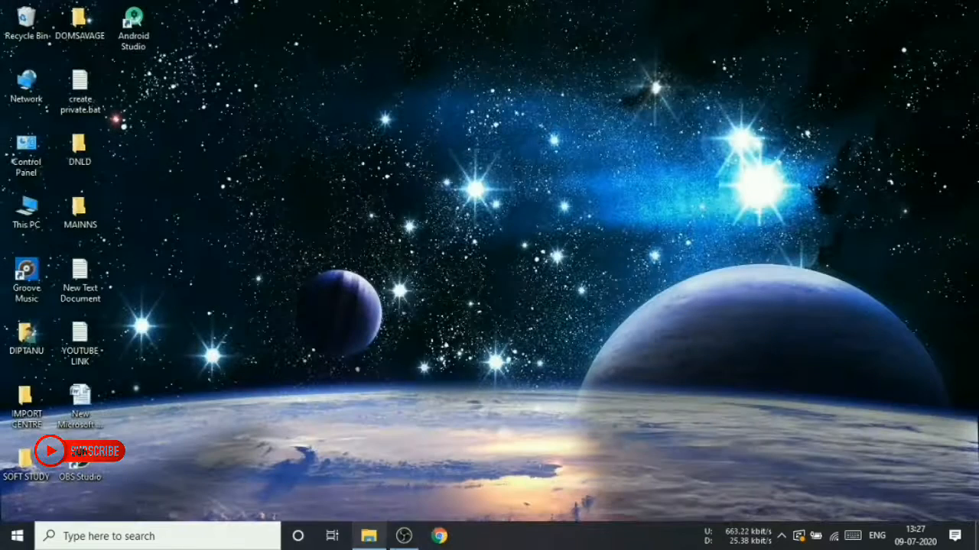
pyautogui.doubleClick(145, 29)
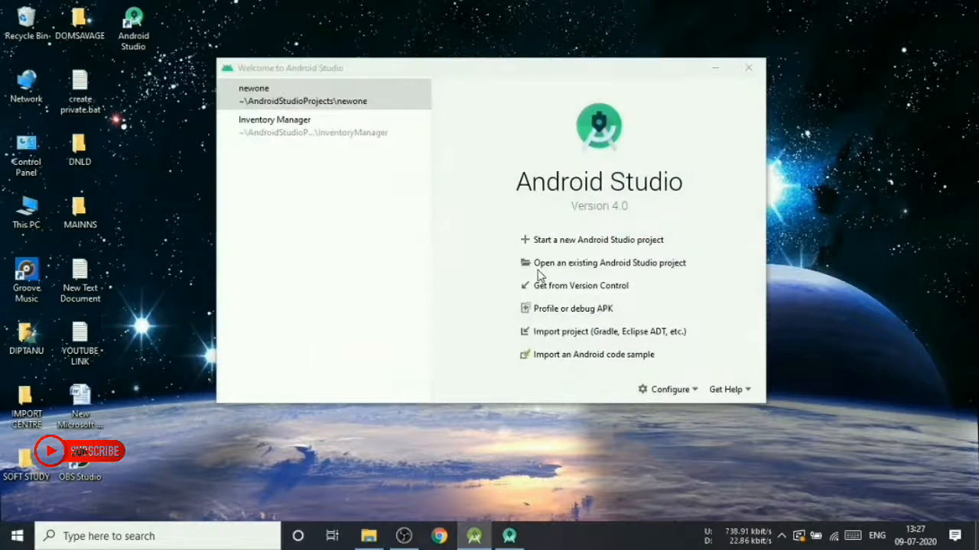
# Close the Android Studio Setup window and dismiss its follow-up message
pyautogui.moveTo(510, 538)
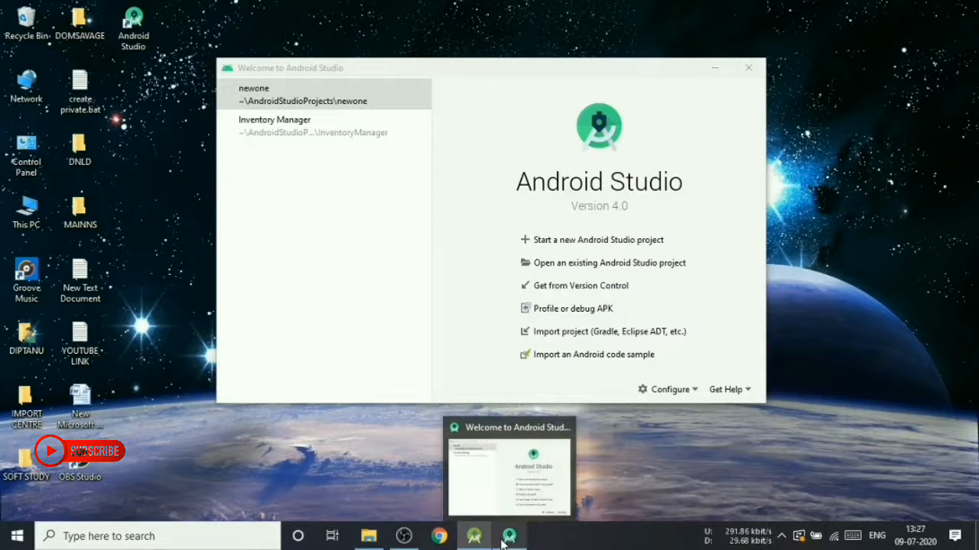
pyautogui.moveTo(476, 538)
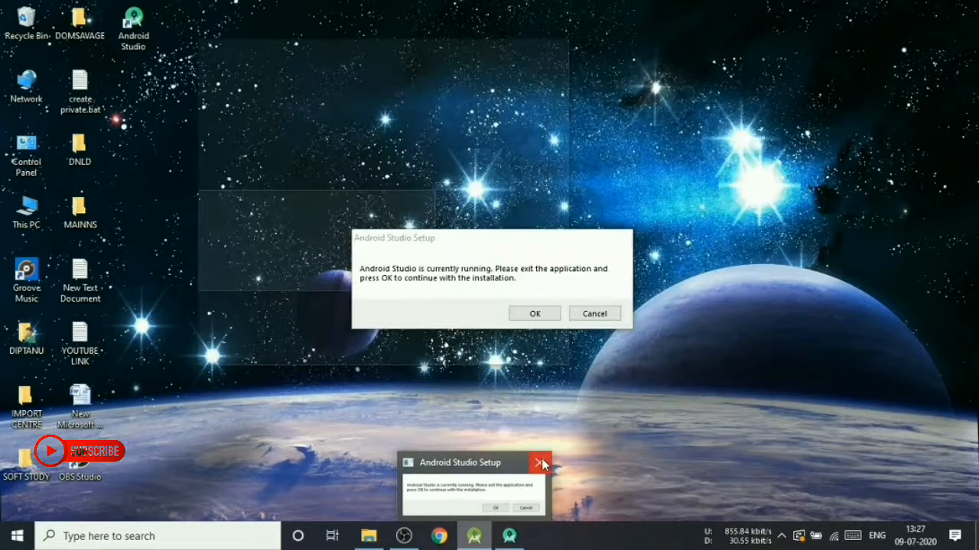
pyautogui.click(542, 463)
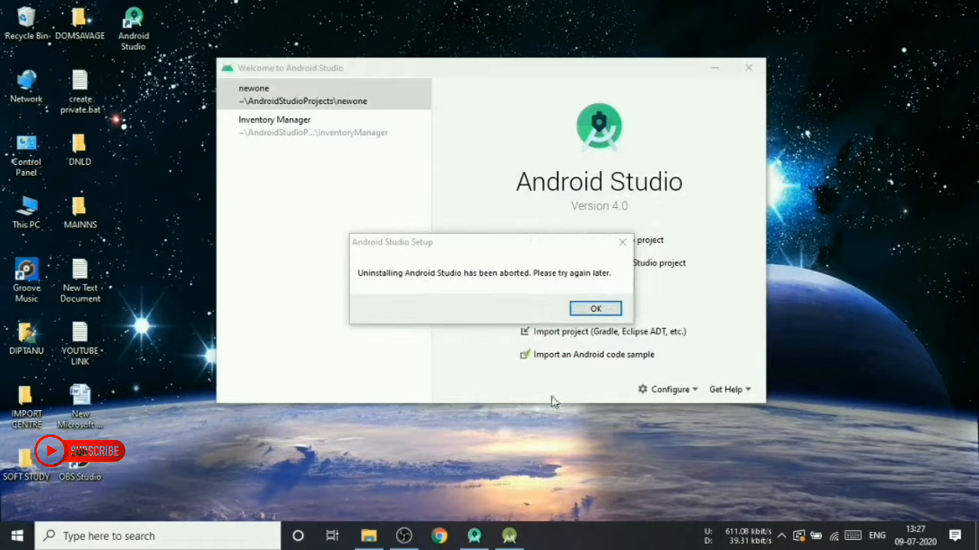
pyautogui.click(579, 309)
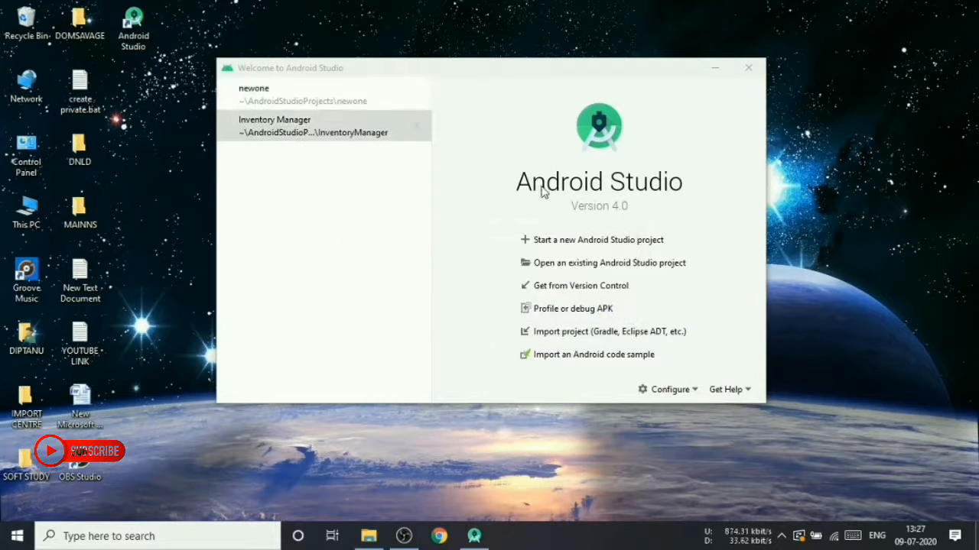
# Start a new Android Studio project and choose the Empty Activity template for phone and tablet
pyautogui.click(570, 241)
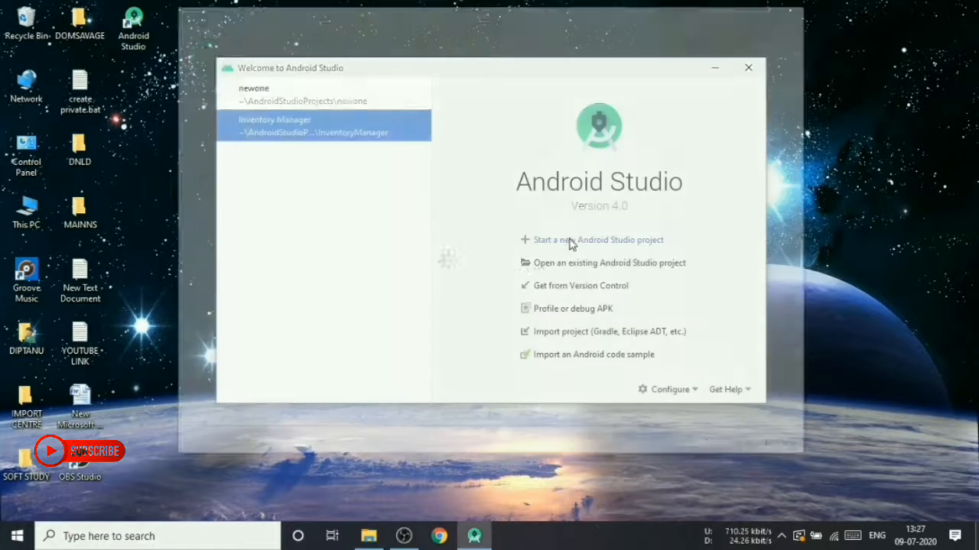
pyautogui.scroll(-5, 410, 223)
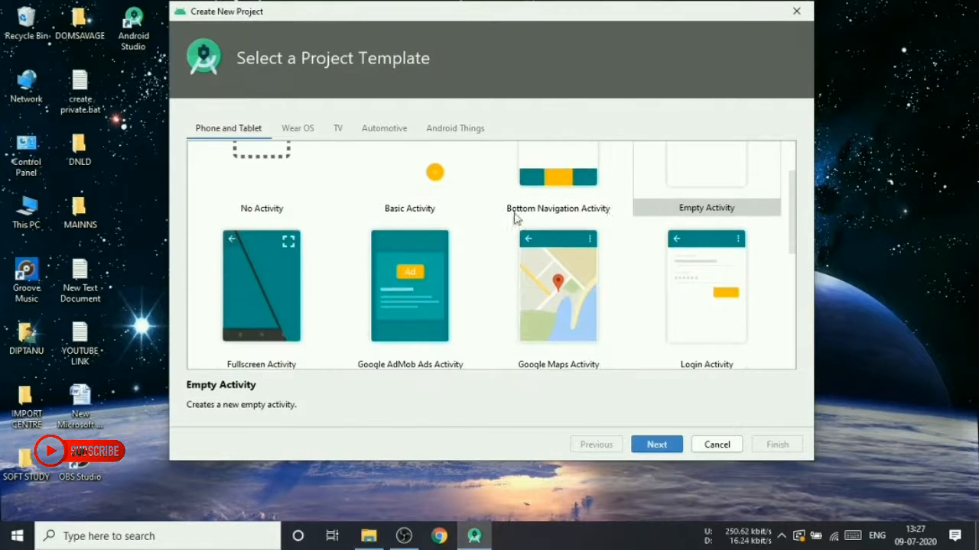
pyautogui.scroll(5, 319, 243)
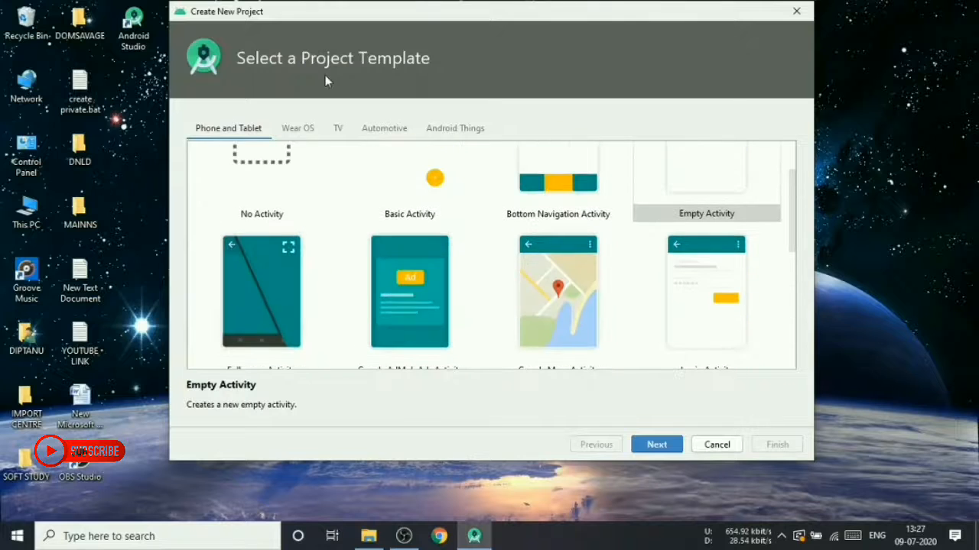
pyautogui.click(644, 218)
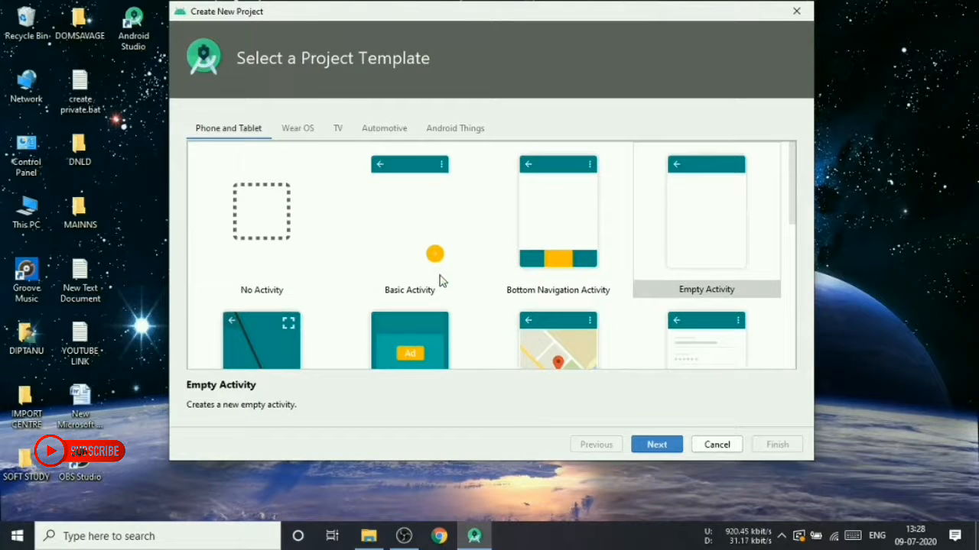
# Preview the No Activity, Basic Activity and Bottom Navigation Activity templates for phone and tablet
pyautogui.click(404, 205)
pyautogui.click(264, 245)
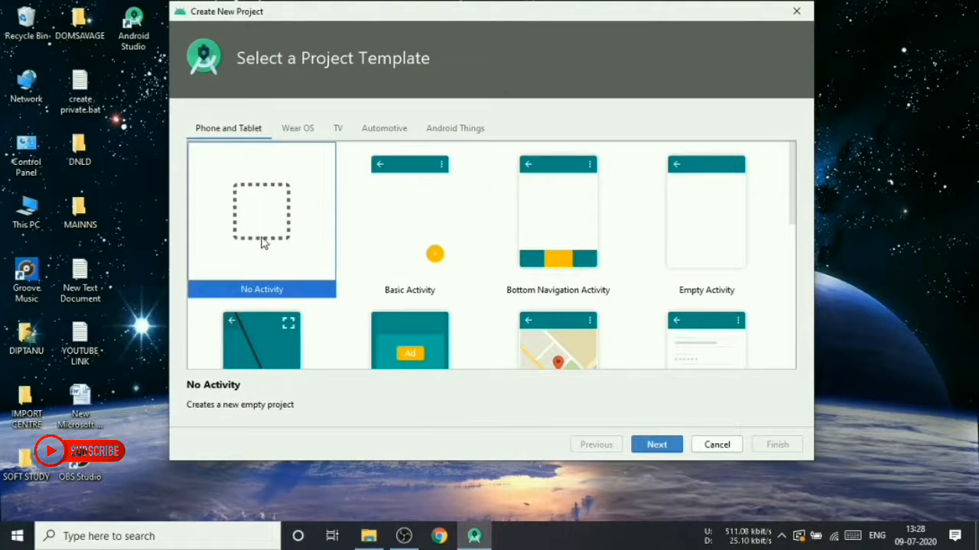
pyautogui.click(546, 243)
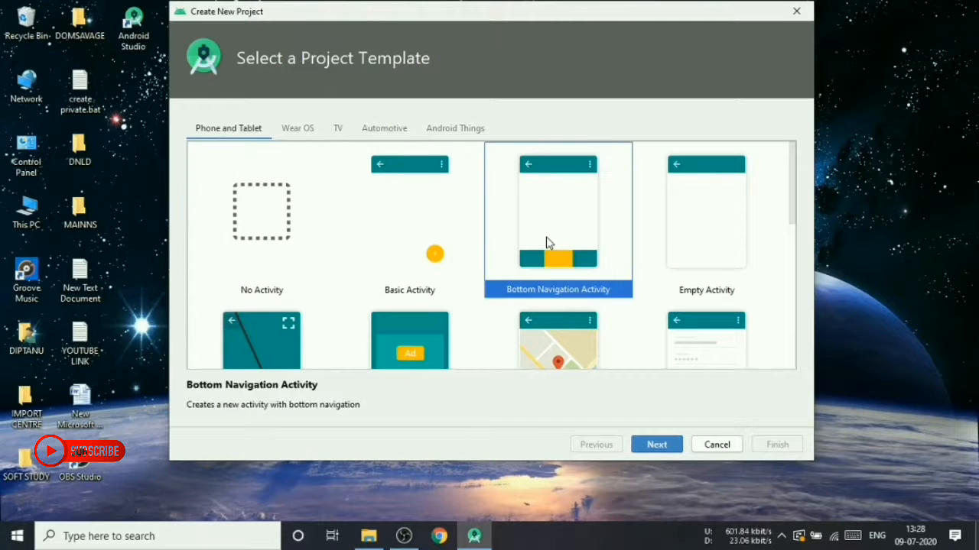
pyautogui.click(421, 232)
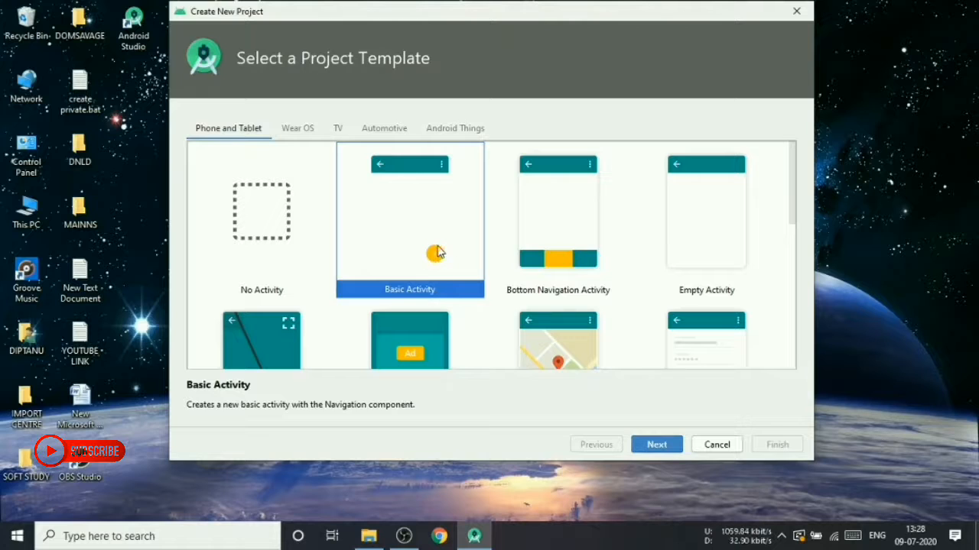
pyautogui.click(572, 247)
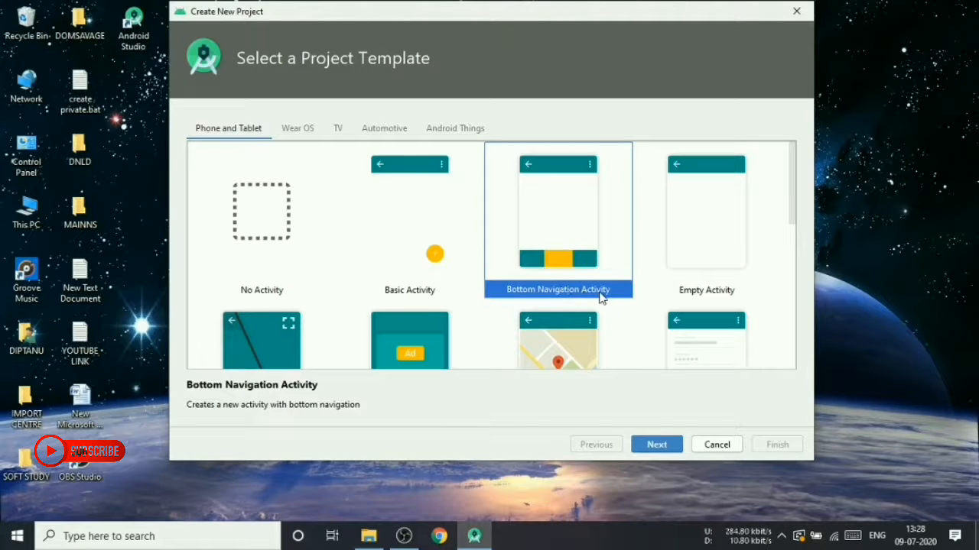
pyautogui.scroll(-1, 696, 207)
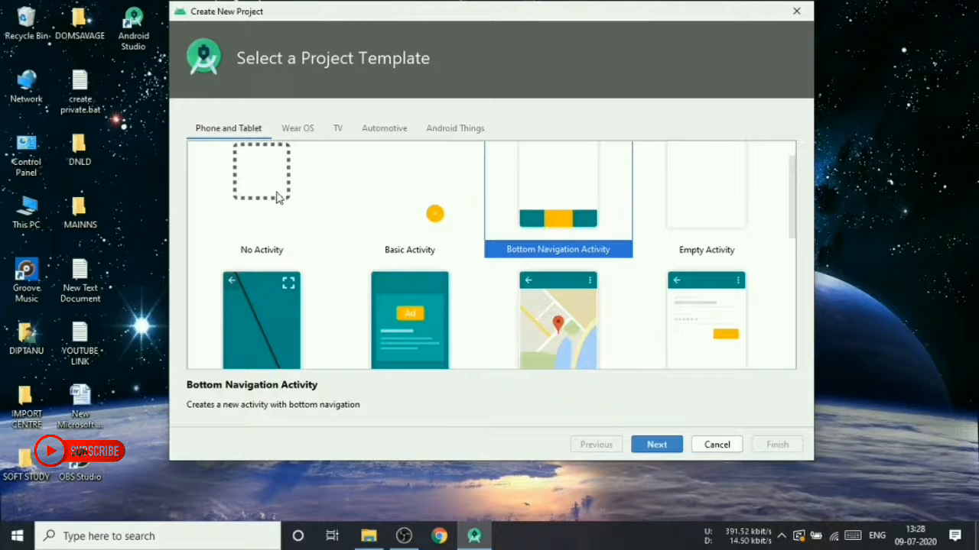
pyautogui.scroll(1, 282, 218)
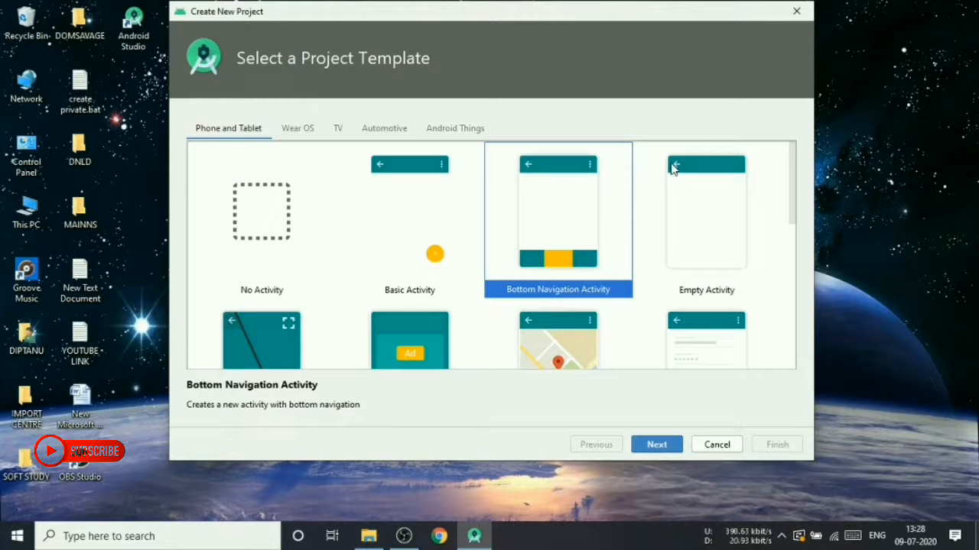
pyautogui.scroll(-1, 691, 200)
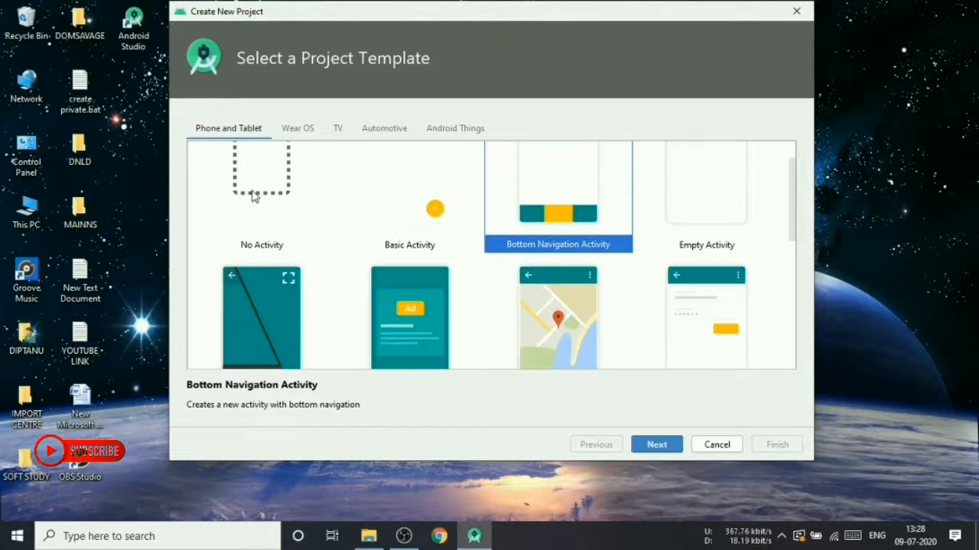
pyautogui.scroll(1, 256, 197)
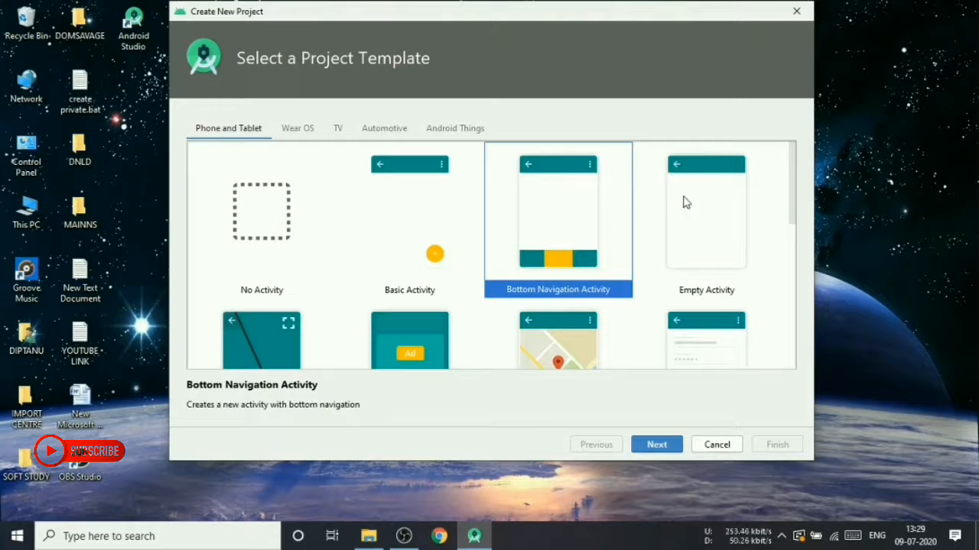
# Examine the remaining phone and tablet templates from Fullscreen Activity to Native C++, ending with Basic Activity selected
pyautogui.scroll(-3, 505, 250)
pyautogui.scroll(-1, 277, 252)
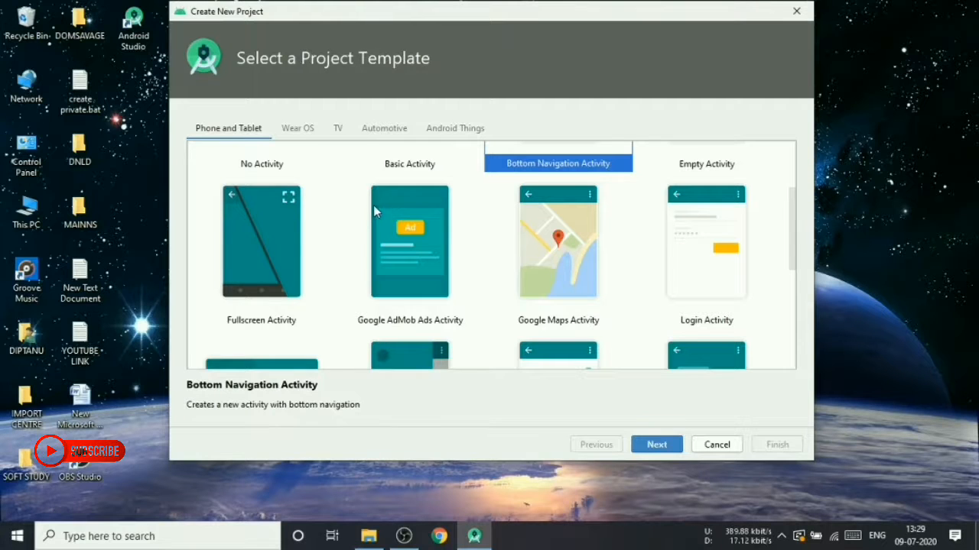
pyautogui.scroll(-2, 373, 205)
pyautogui.scroll(1, 373, 205)
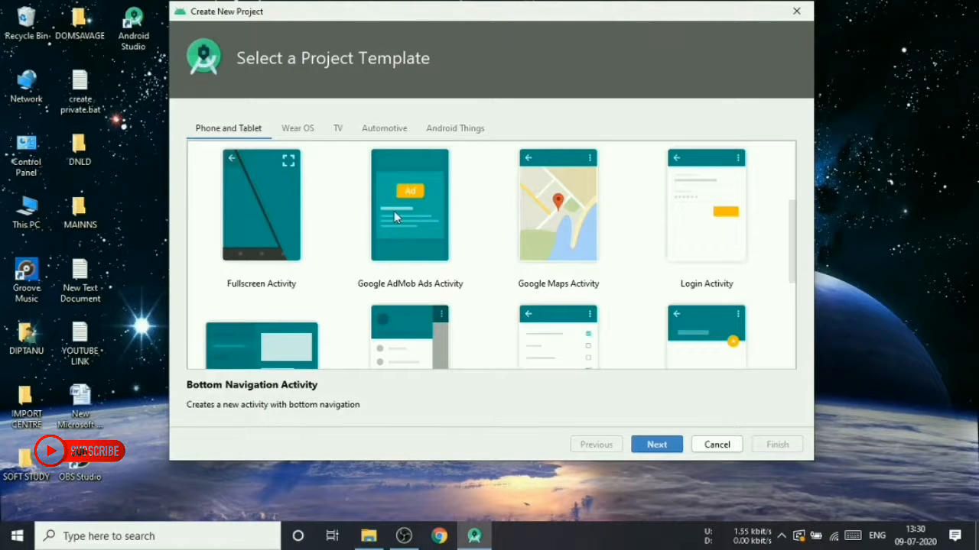
pyautogui.scroll(-1, 405, 232)
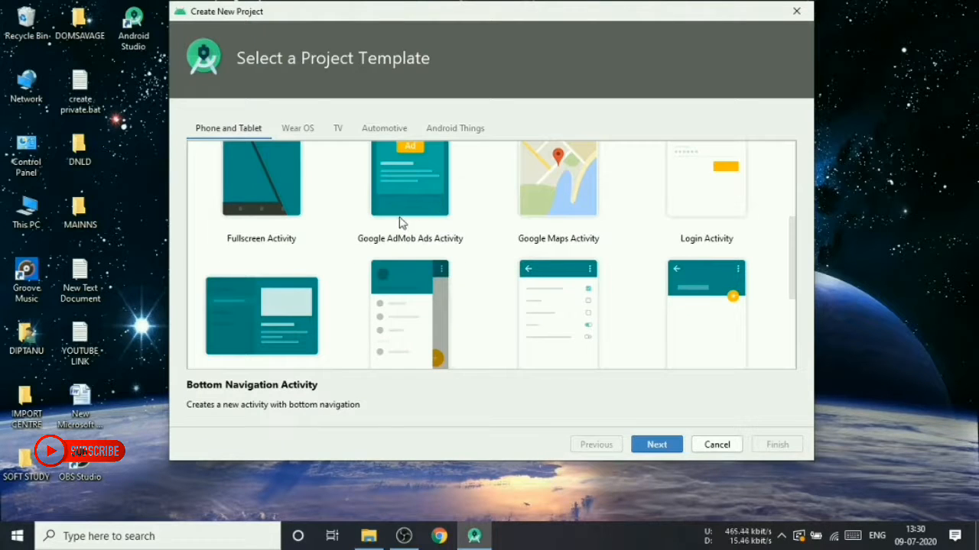
pyautogui.scroll(1, 512, 224)
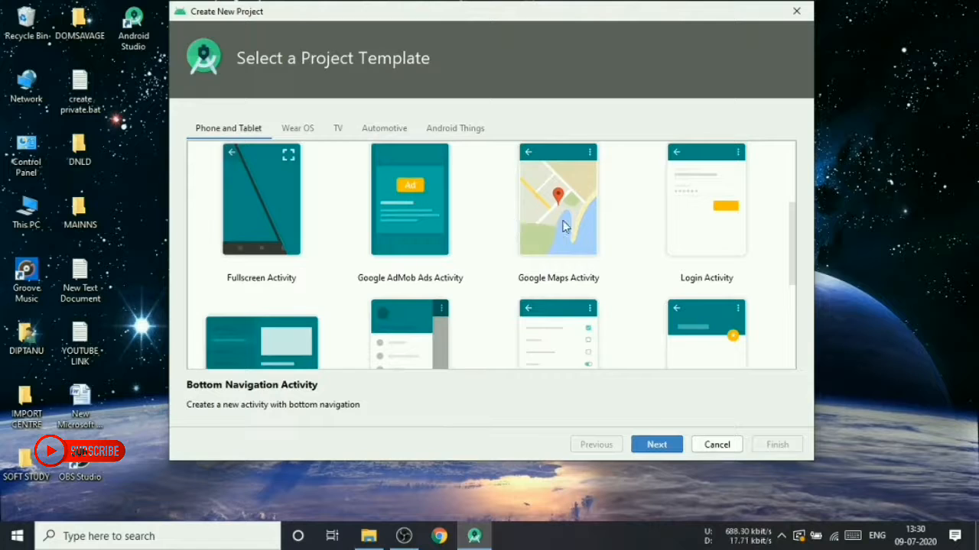
pyautogui.scroll(1, 556, 234)
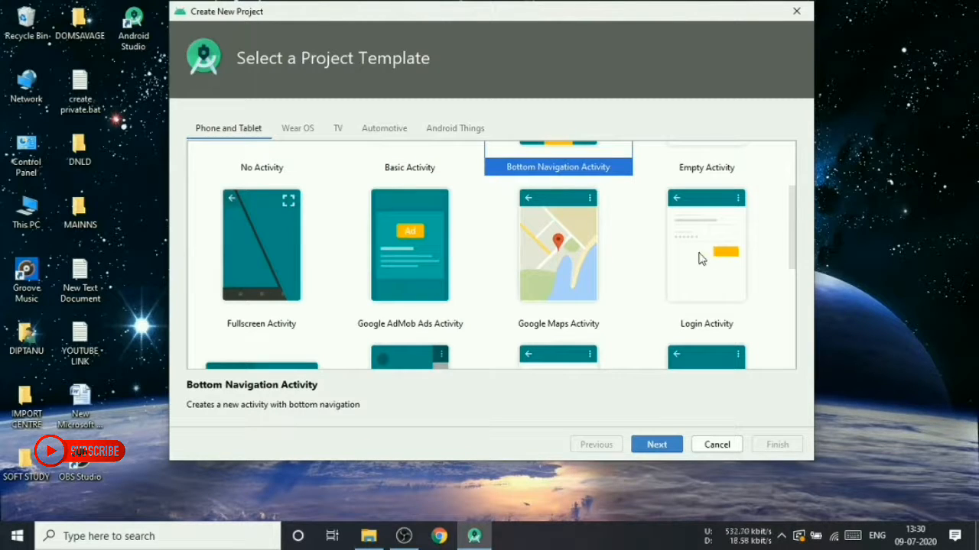
pyautogui.scroll(-3, 702, 259)
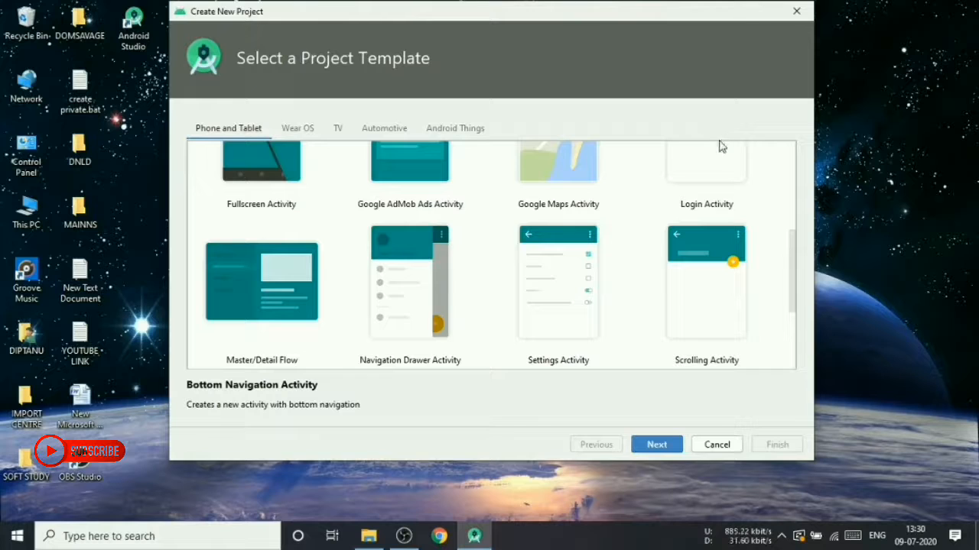
pyautogui.scroll(-1, 543, 246)
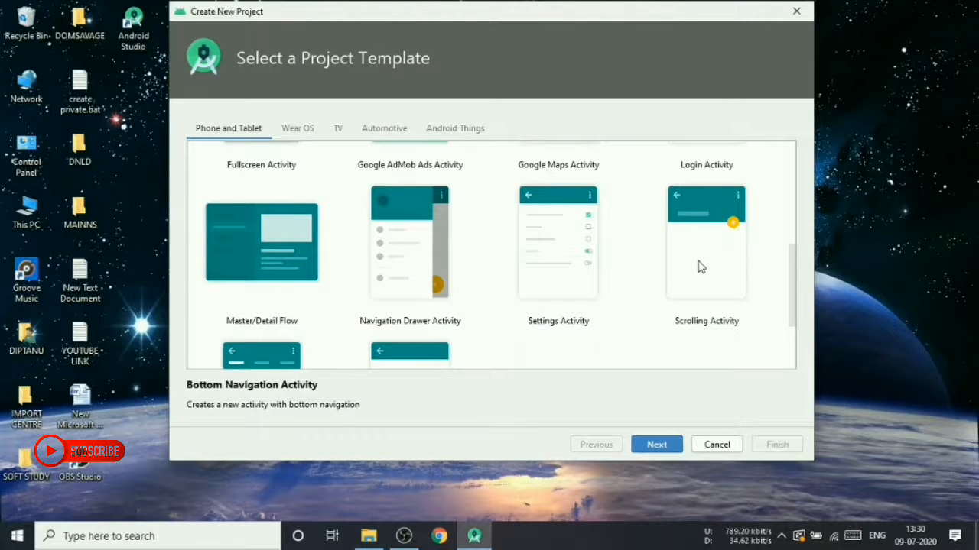
pyautogui.scroll(-2, 698, 255)
pyautogui.scroll(2, 706, 253)
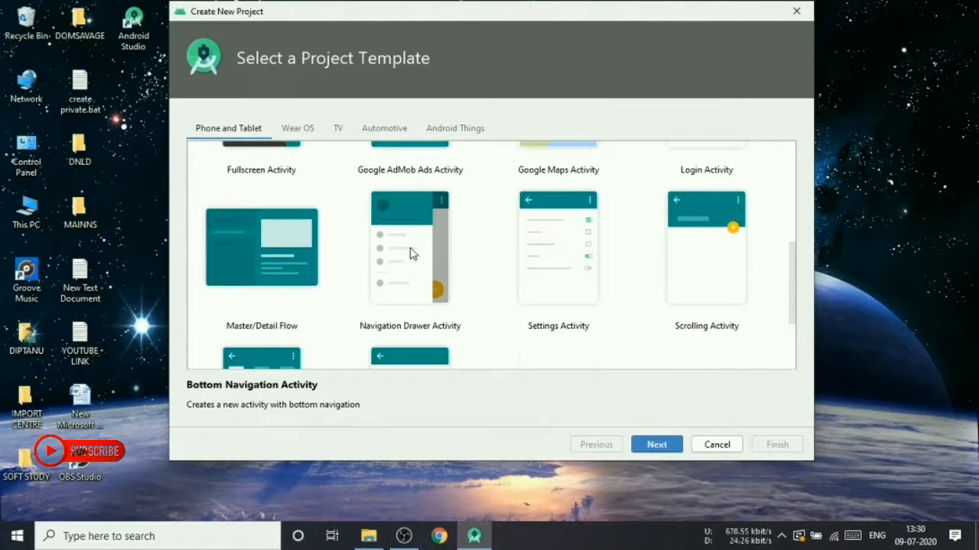
pyautogui.scroll(-1, 406, 254)
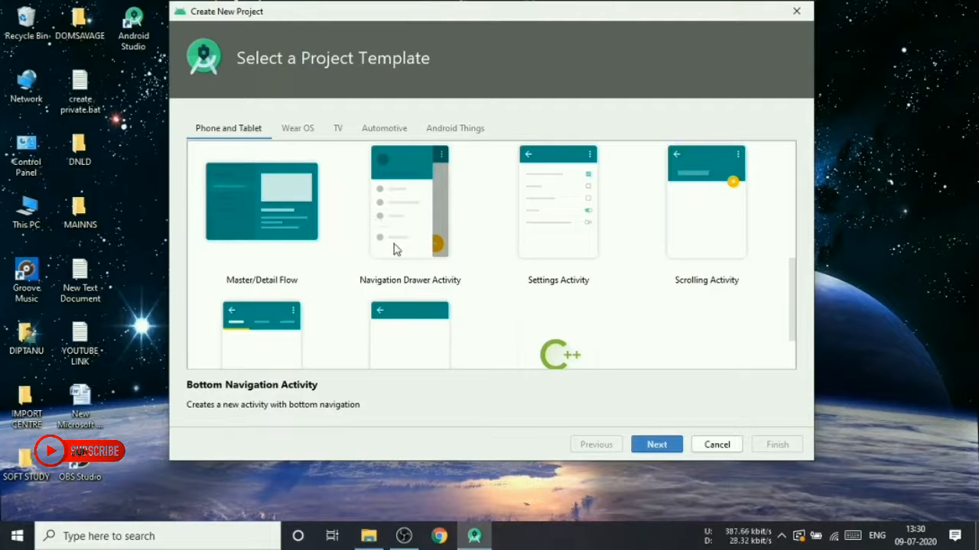
pyautogui.scroll(-2, 328, 304)
pyautogui.scroll(2, 284, 284)
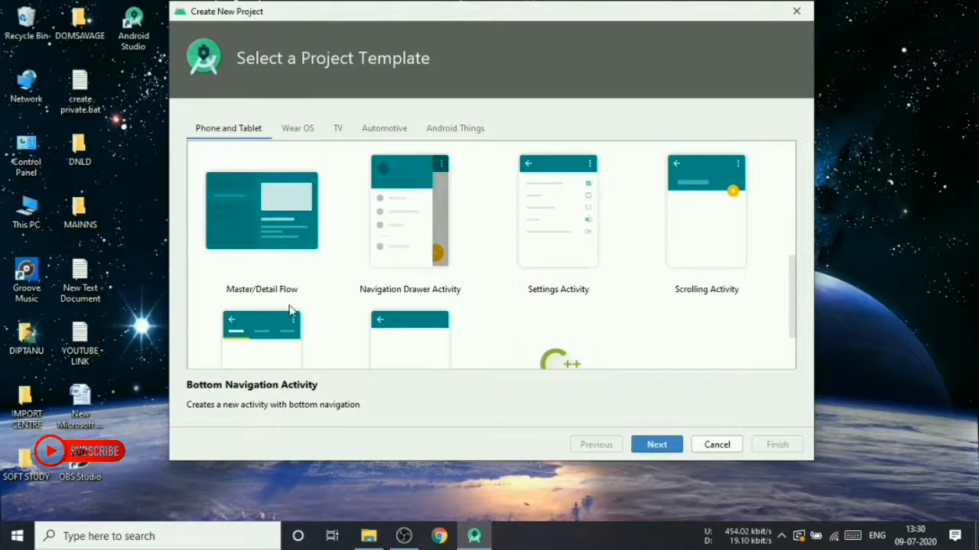
pyautogui.scroll(-2, 375, 295)
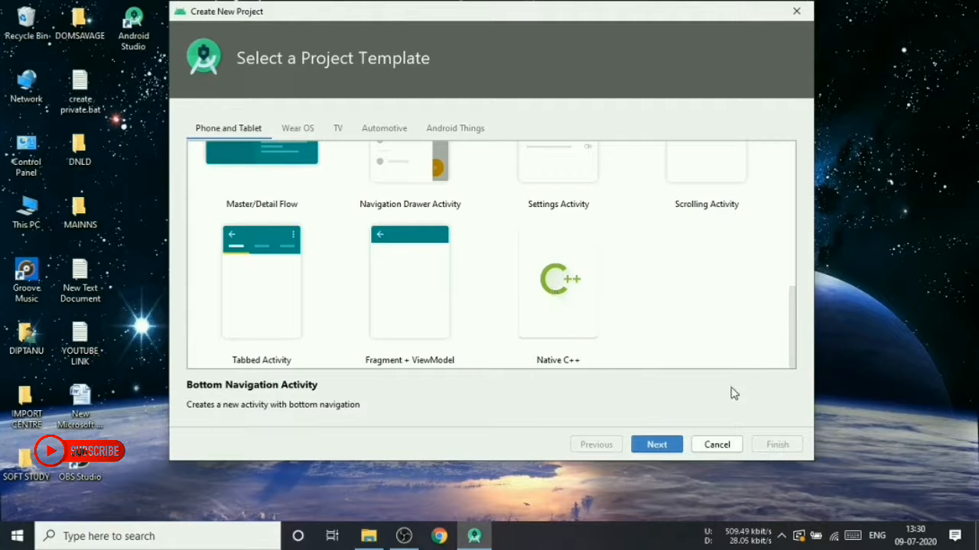
pyautogui.scroll(5, 607, 330)
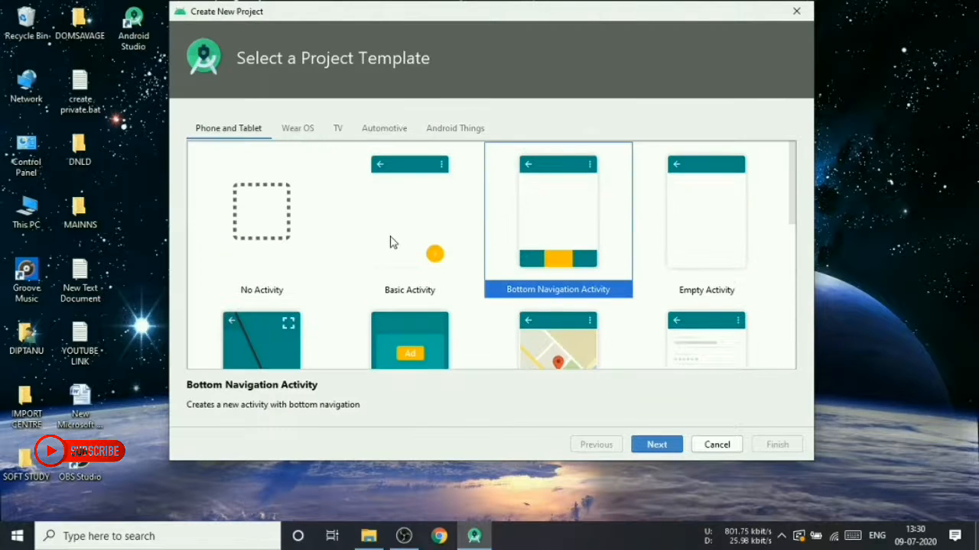
pyautogui.click(390, 241)
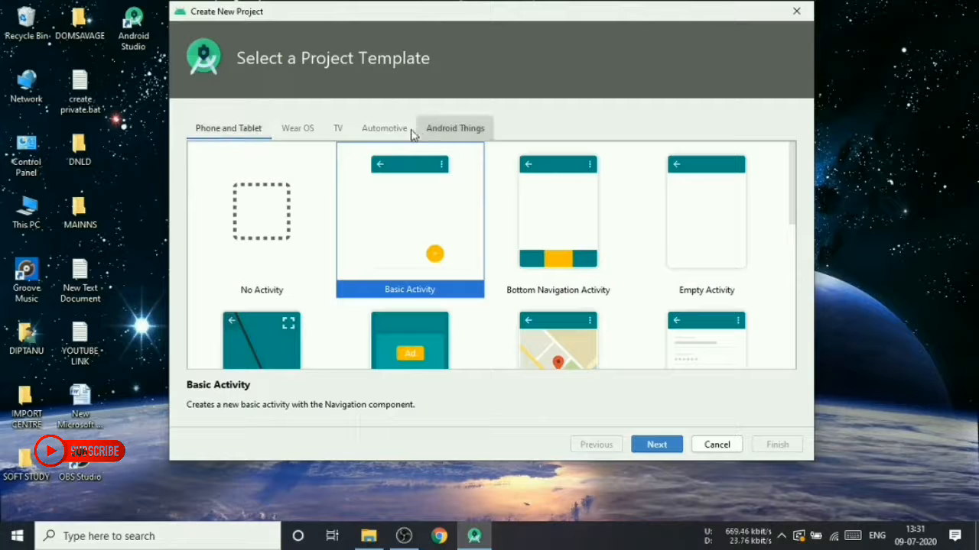
# Review the Wear OS project templates, including Google Maps Wear Activity, Watch Face and No Activity
pyautogui.click(309, 132)
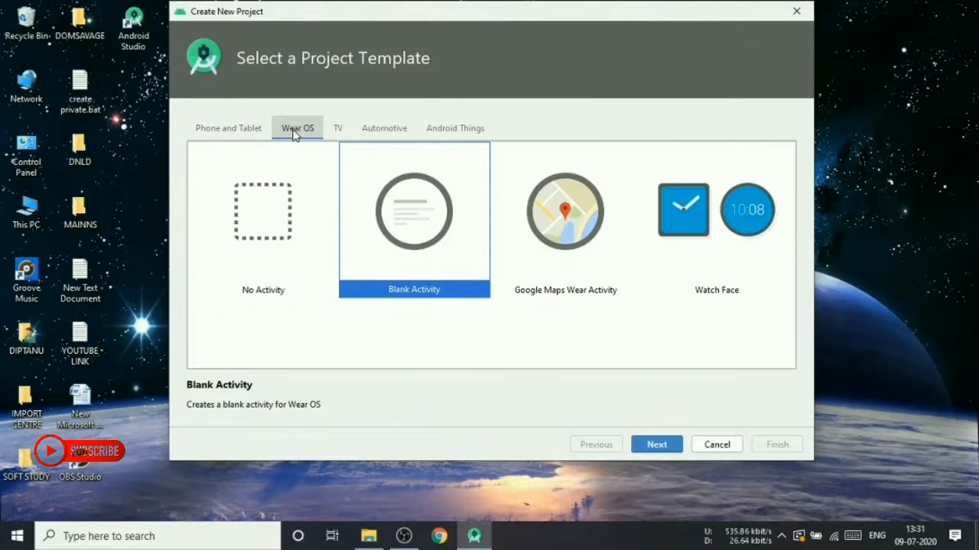
pyautogui.click(587, 241)
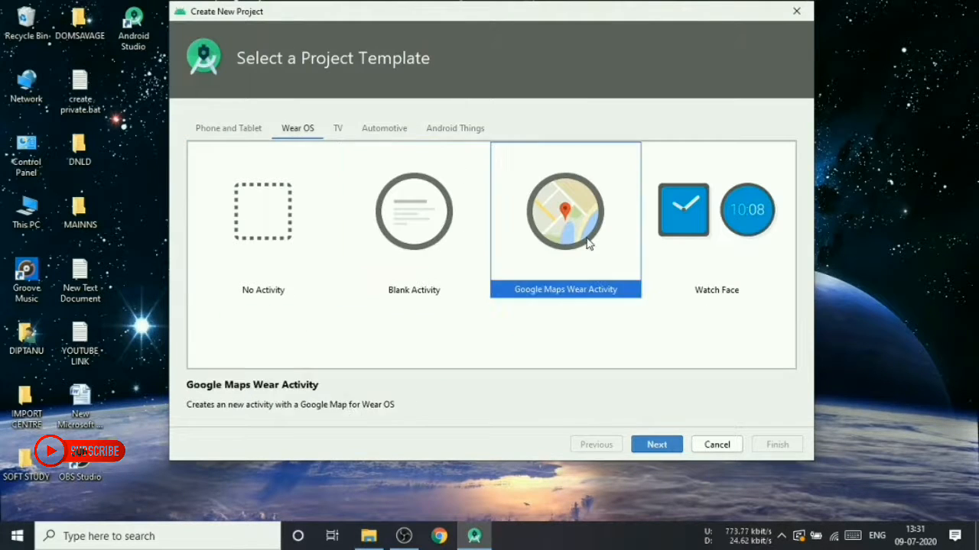
pyautogui.click(716, 255)
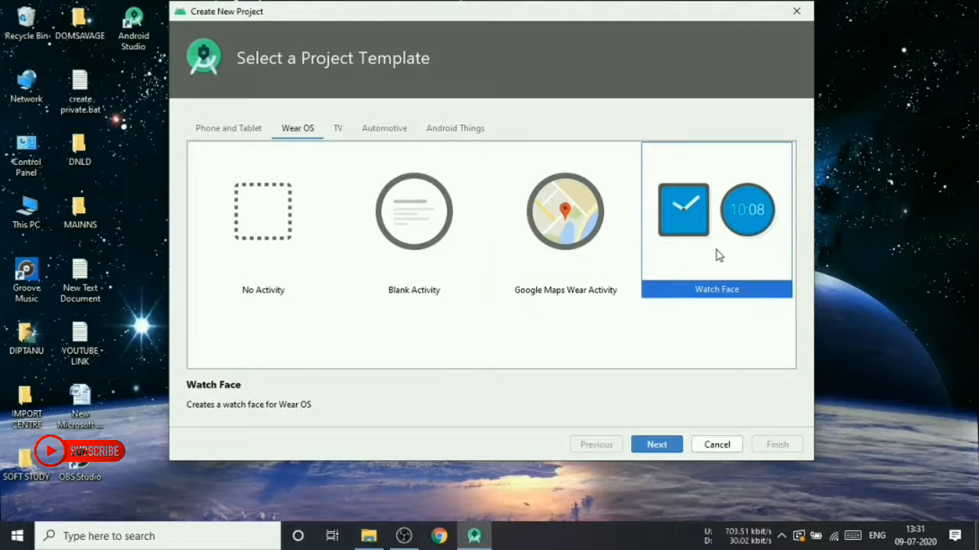
pyautogui.click(484, 260)
pyautogui.click(242, 252)
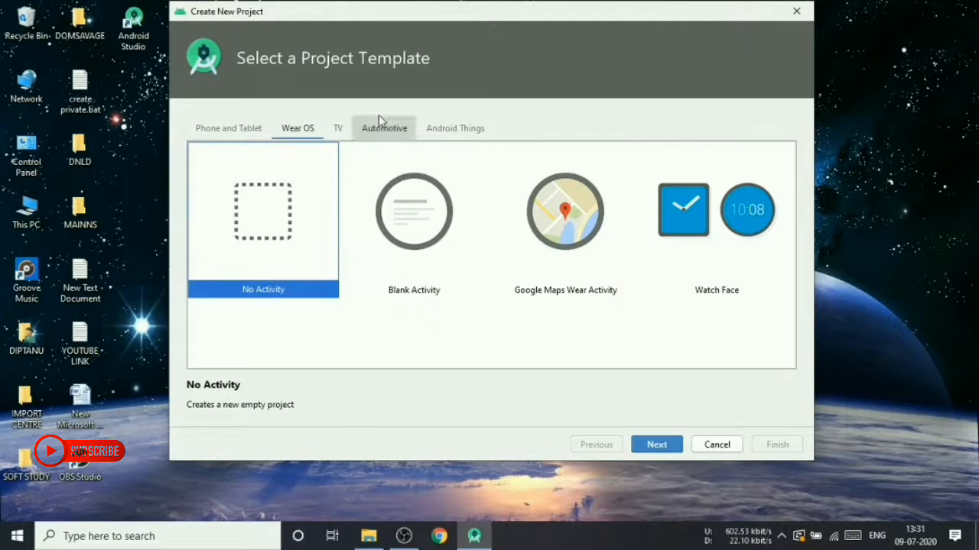
# Look over the TV and Android Things templates and return to the phone and tablet ones
pyautogui.click(339, 129)
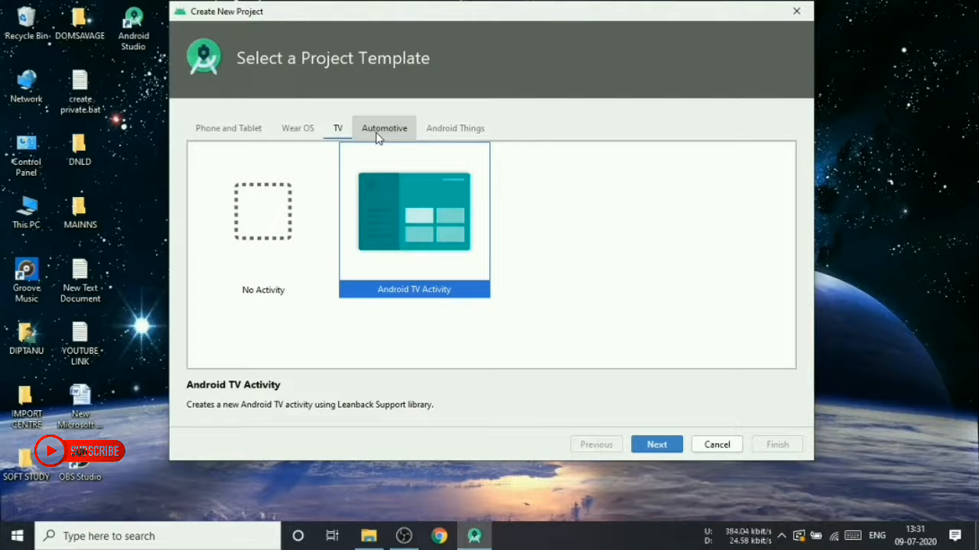
pyautogui.click(449, 130)
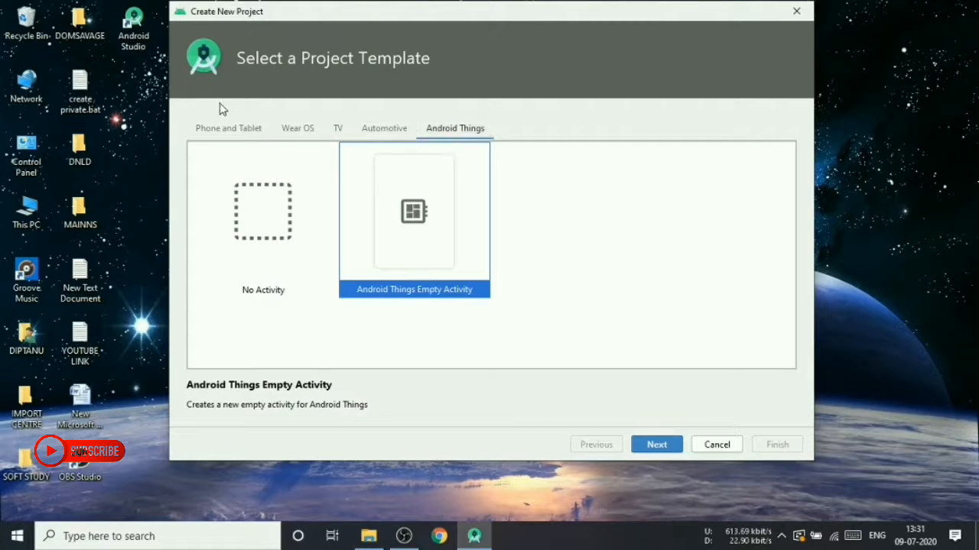
pyautogui.click(225, 128)
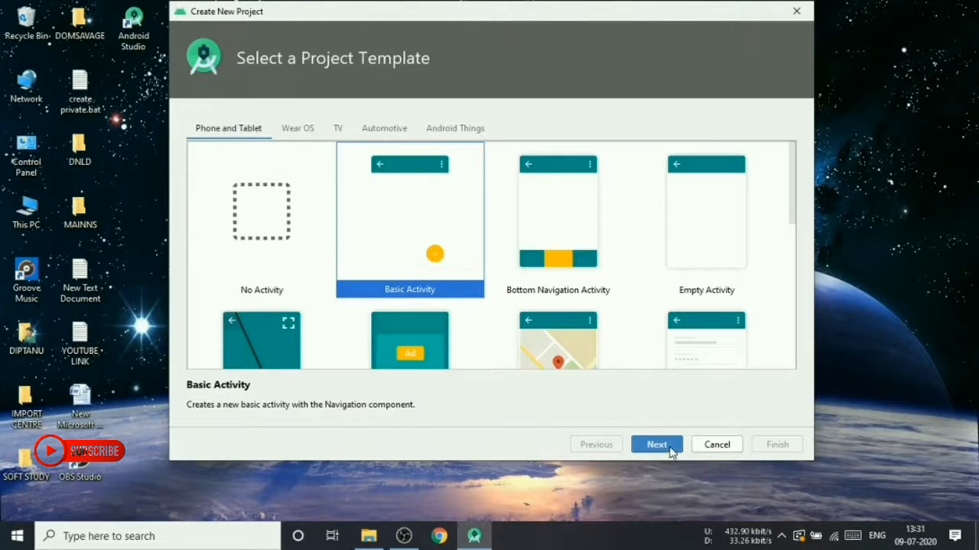
pyautogui.click(670, 449)
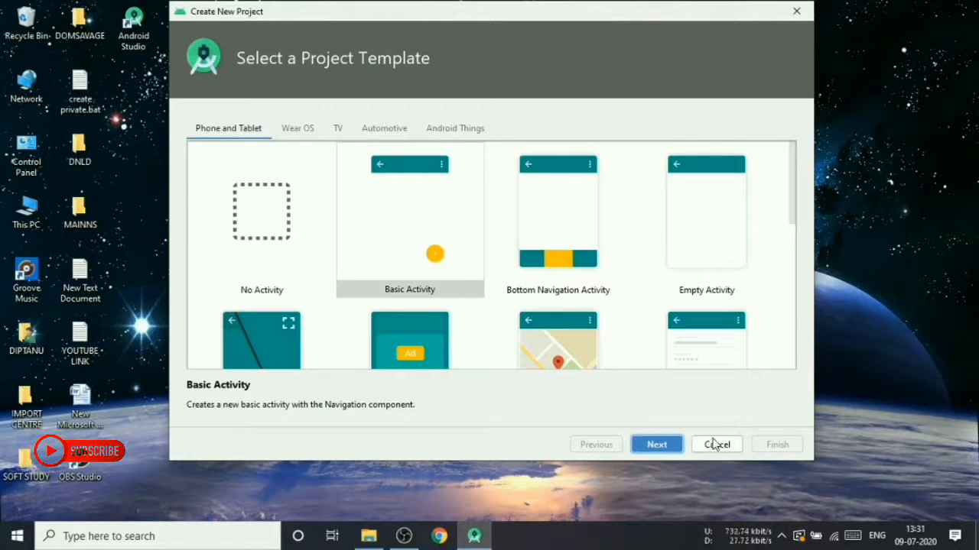
pyautogui.click(797, 12)
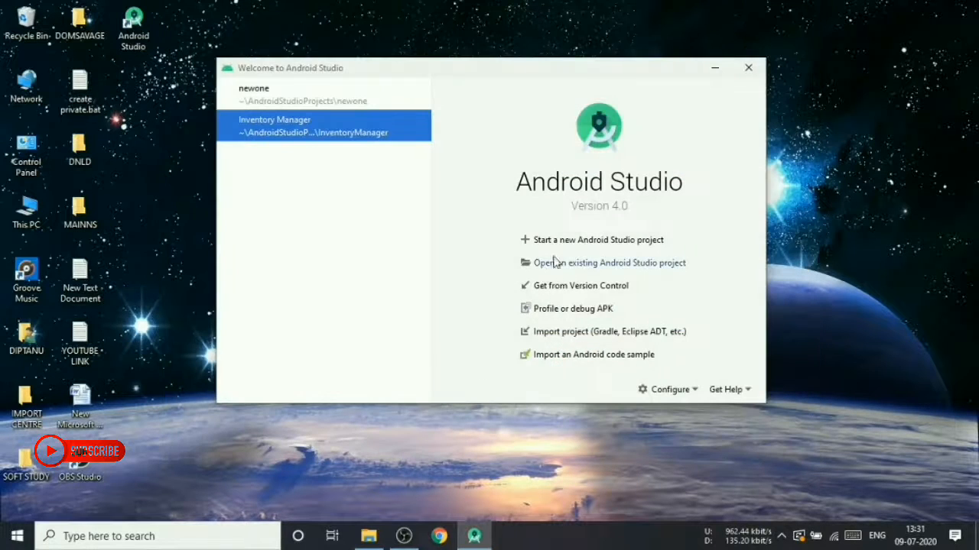
pyautogui.click(596, 241)
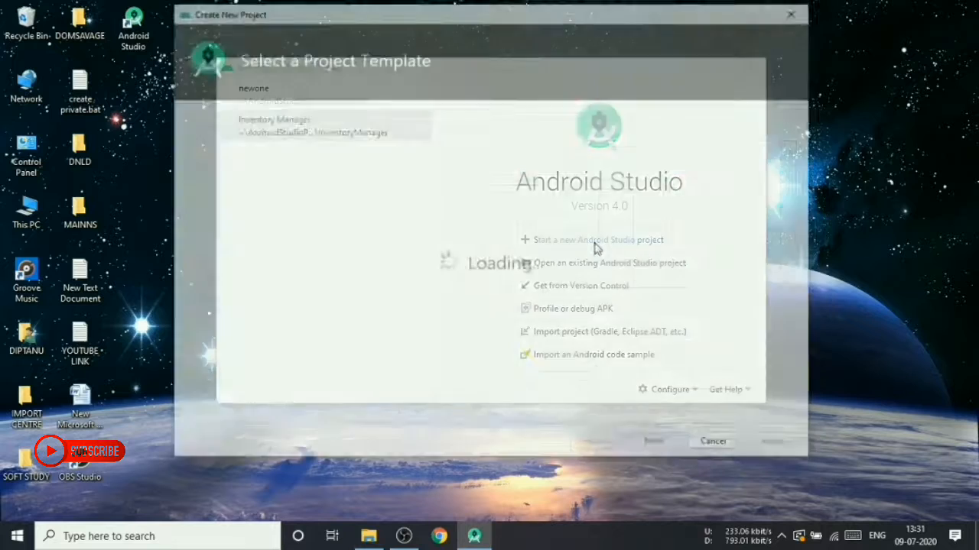
pyautogui.click(420, 251)
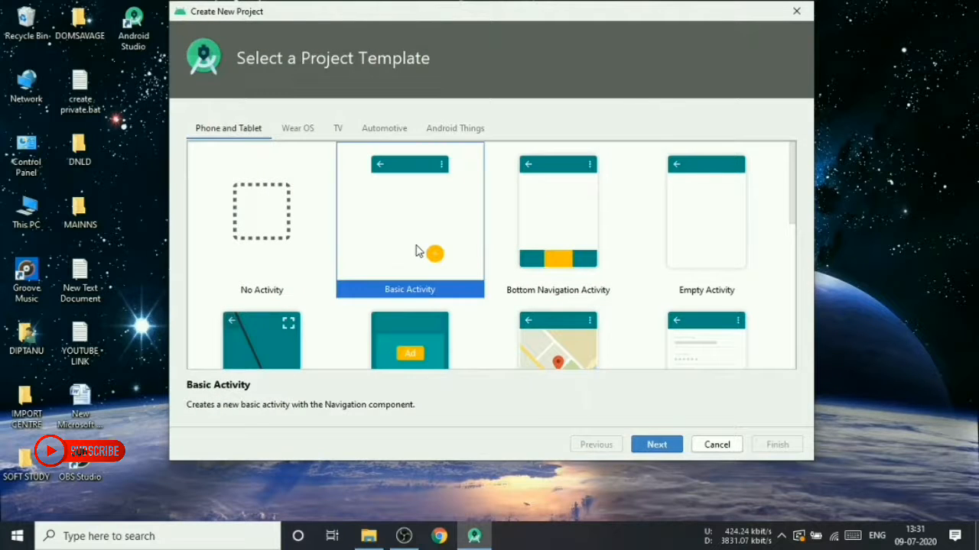
pyautogui.click(654, 444)
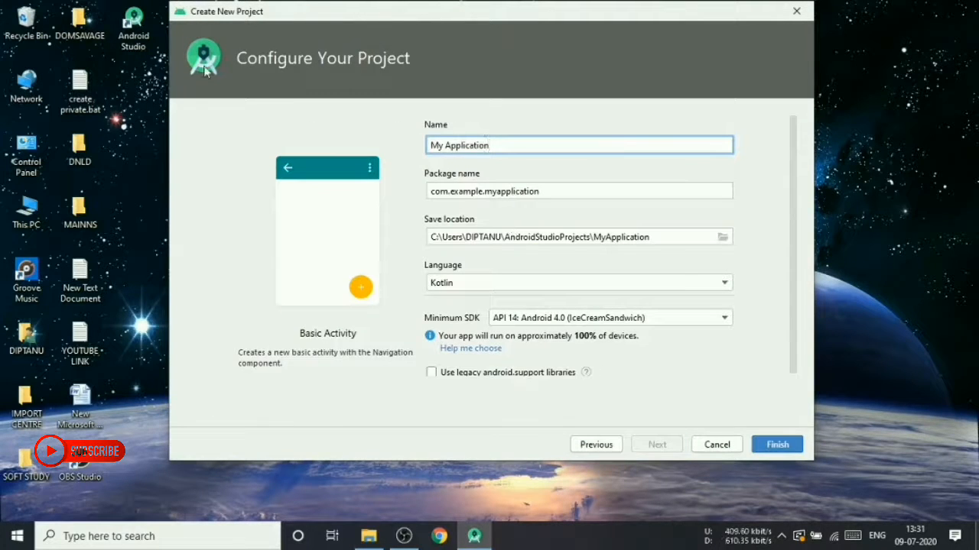
pyautogui.click(791, 16)
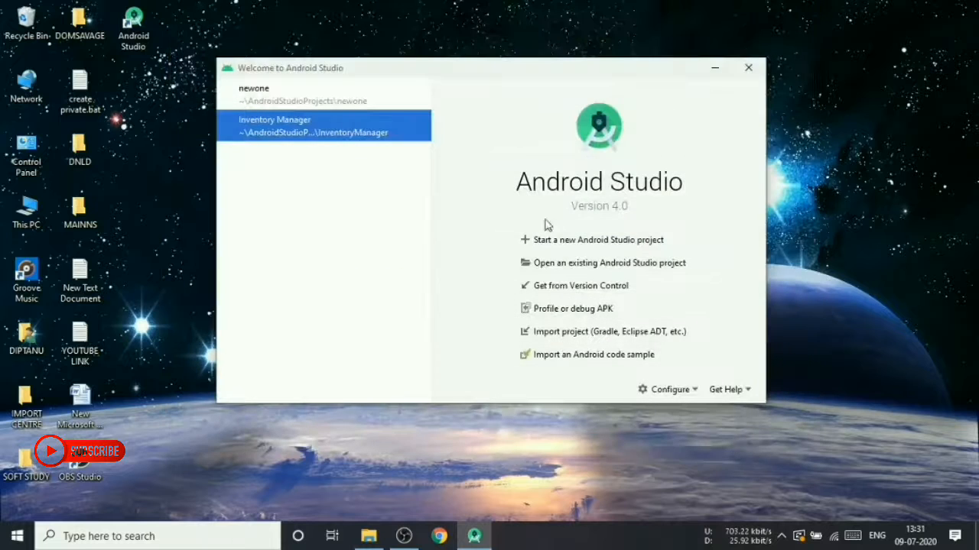
# Start a new Android Studio project from the Empty Activity template and proceed to its configuration
pyautogui.click(556, 241)
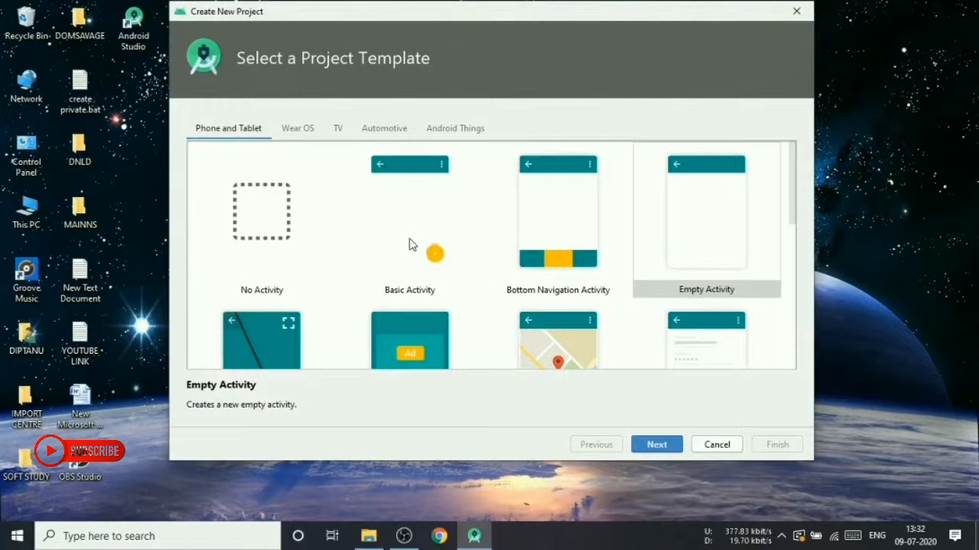
pyautogui.click(659, 445)
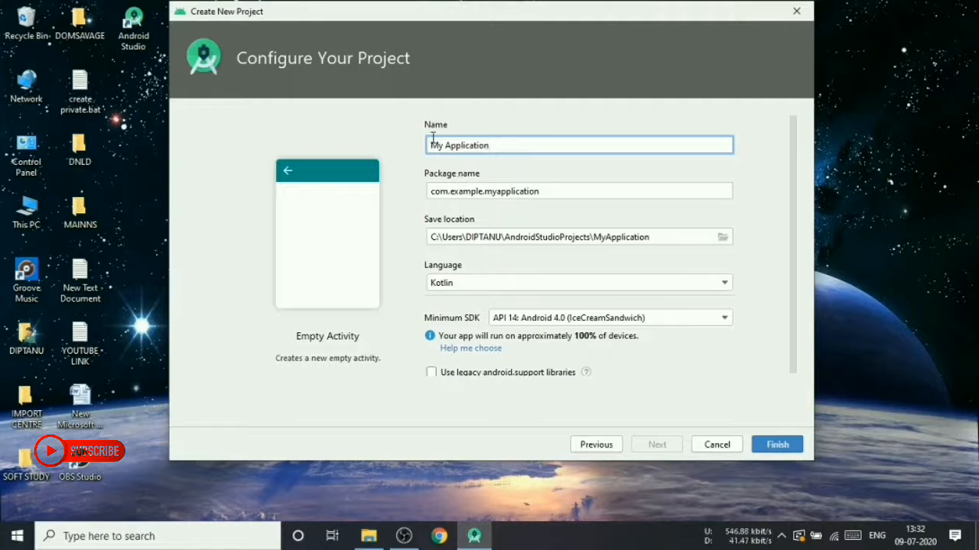
pyautogui.scroll(-1, 497, 324)
pyautogui.scroll(1, 470, 245)
# Name the new project "My First Application"
pyautogui.moveTo(498, 146); pyautogui.dragTo(408, 150)
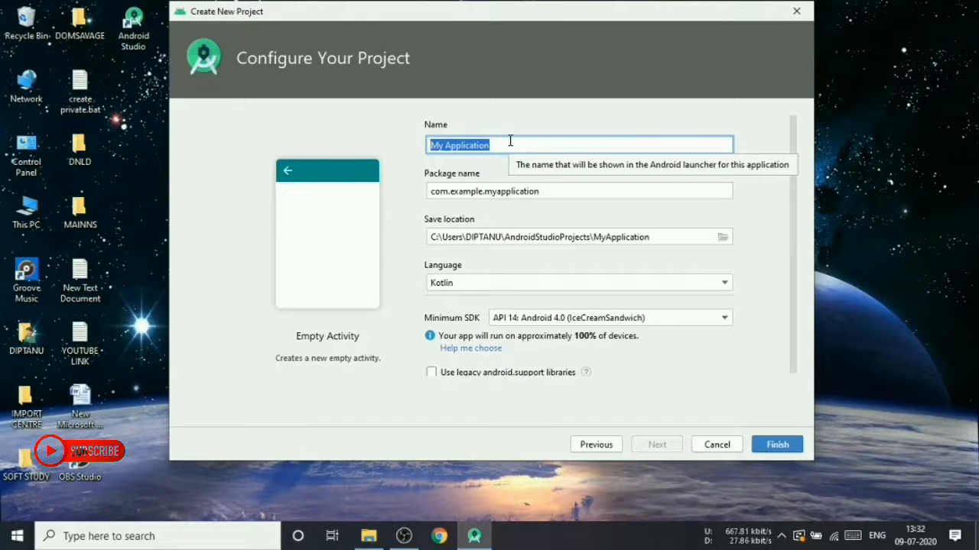
pyautogui.write('MY')
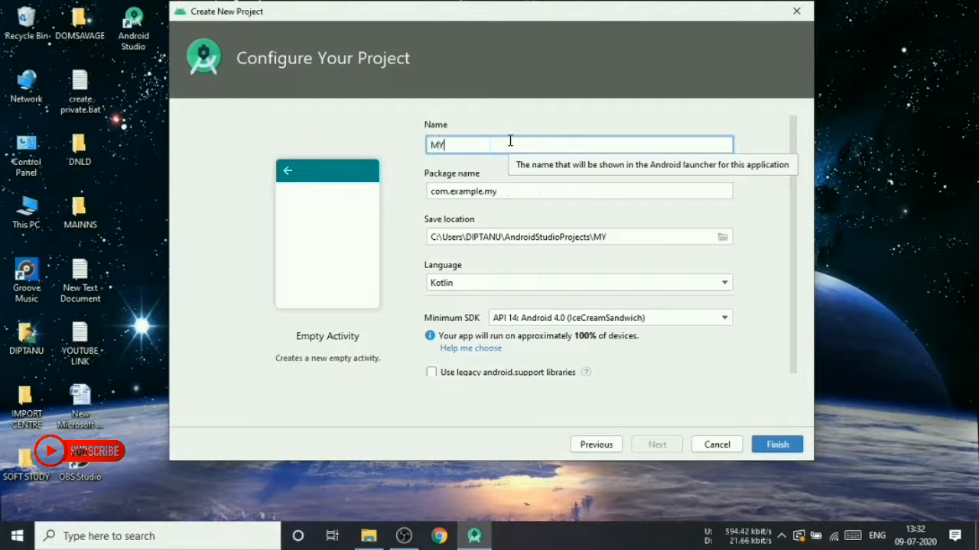
pyautogui.press('BackSpace')
pyautogui.write('y ')
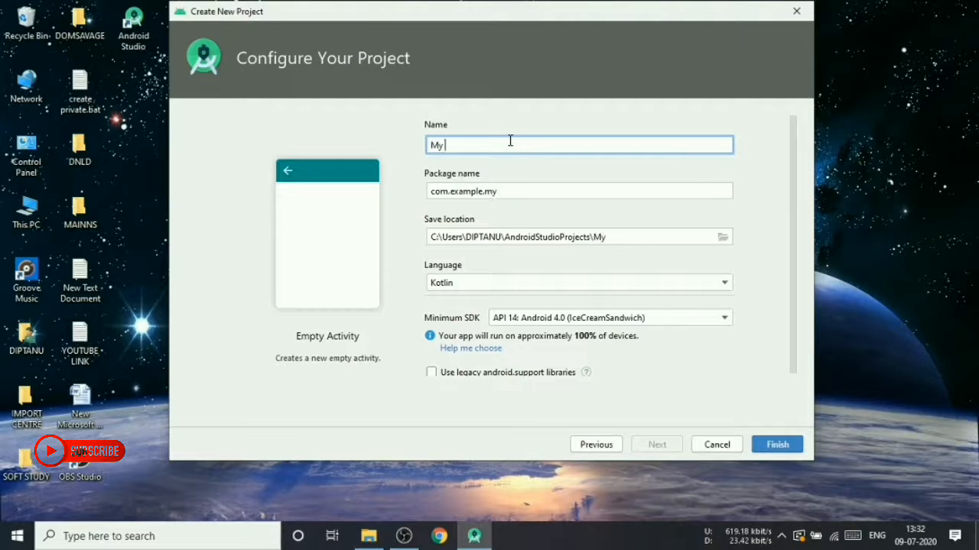
pyautogui.write('Fird')
pyautogui.write('t Applic')
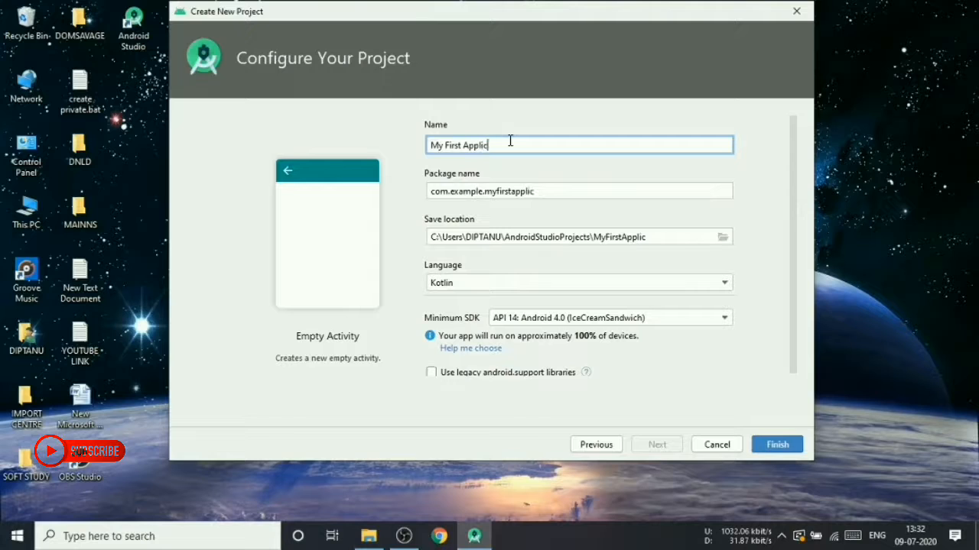
pyautogui.write('ation')
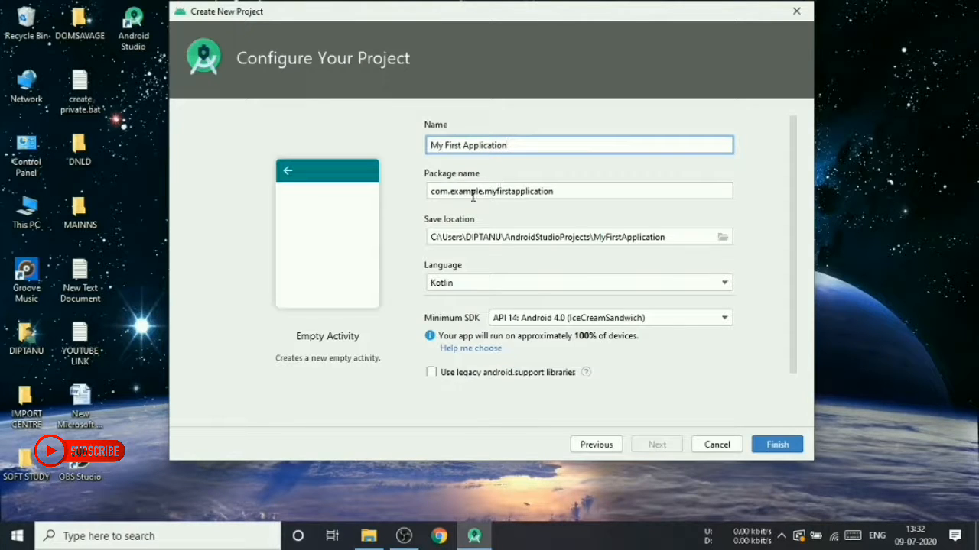
# Examine the com, example and application-name parts of the package name, and the project's save location
pyautogui.moveTo(486, 192); pyautogui.dragTo(555, 194)
pyautogui.click(438, 192)
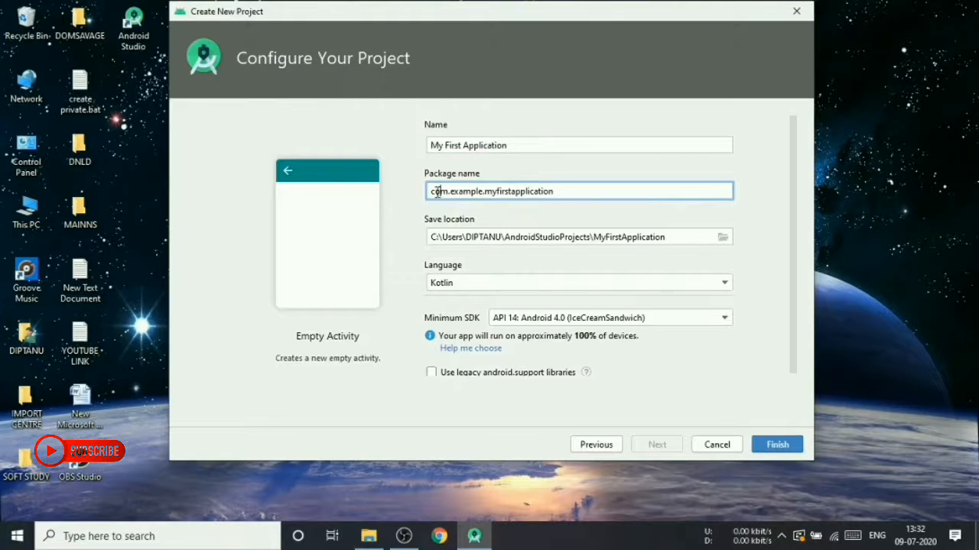
pyautogui.doubleClick(436, 192)
pyautogui.doubleClick(468, 192)
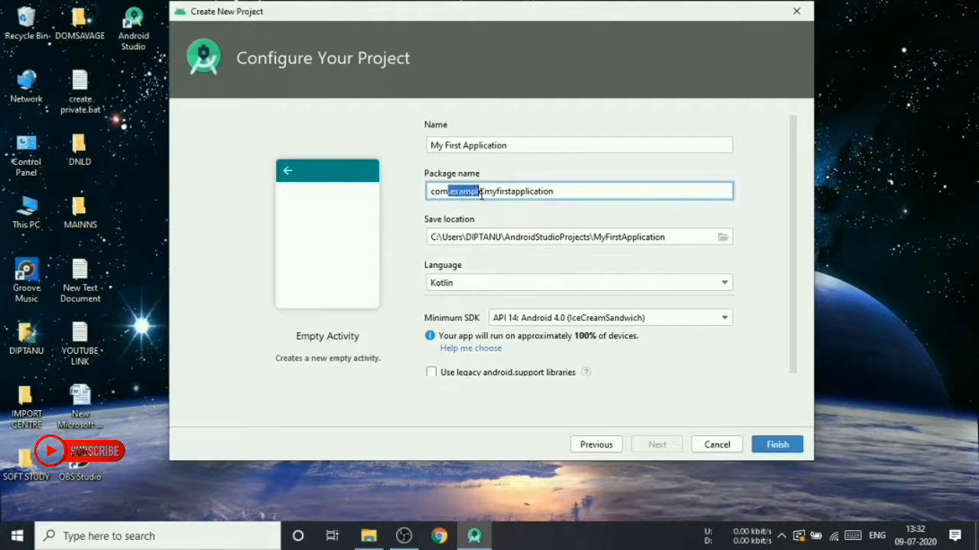
pyautogui.moveTo(493, 193)
pyautogui.mouseDown()
pyautogui.moveTo(559, 196)
pyautogui.moveTo(492, 192)
pyautogui.mouseUp()
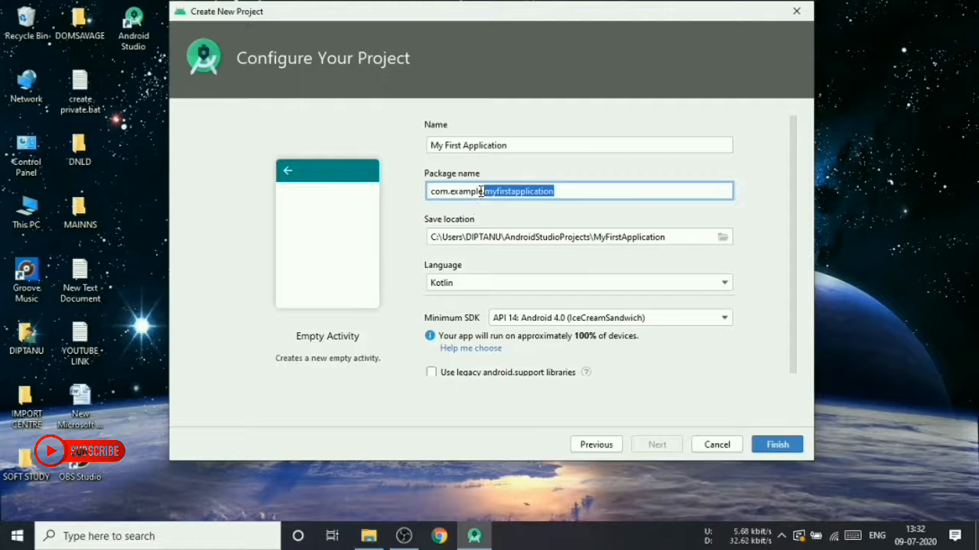
pyautogui.moveTo(450, 191); pyautogui.dragTo(554, 193)
pyautogui.click(555, 200)
pyautogui.moveTo(555, 198); pyautogui.dragTo(507, 194)
pyautogui.click(571, 197)
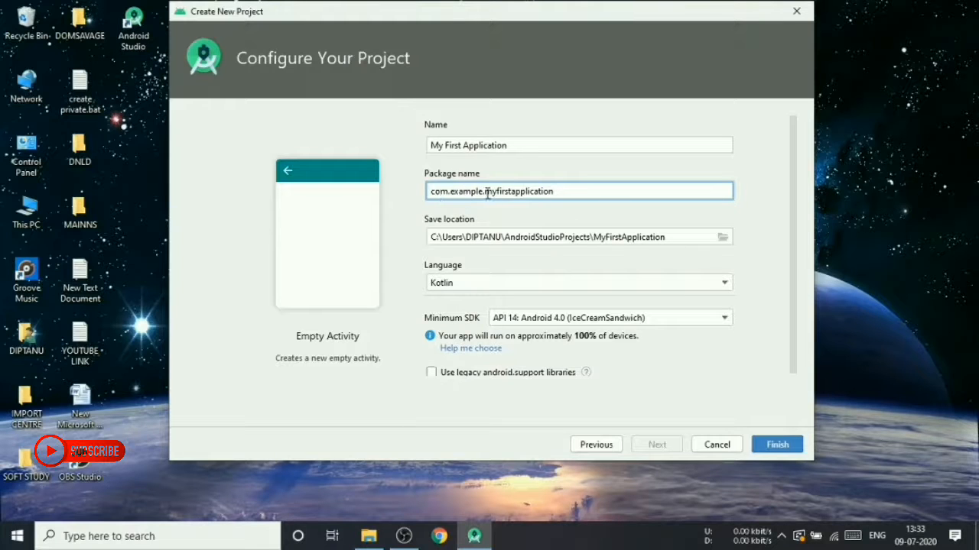
pyautogui.moveTo(484, 192); pyautogui.dragTo(555, 191)
pyautogui.click(555, 191)
pyautogui.moveTo(668, 239); pyautogui.dragTo(409, 244)
pyautogui.click(667, 241)
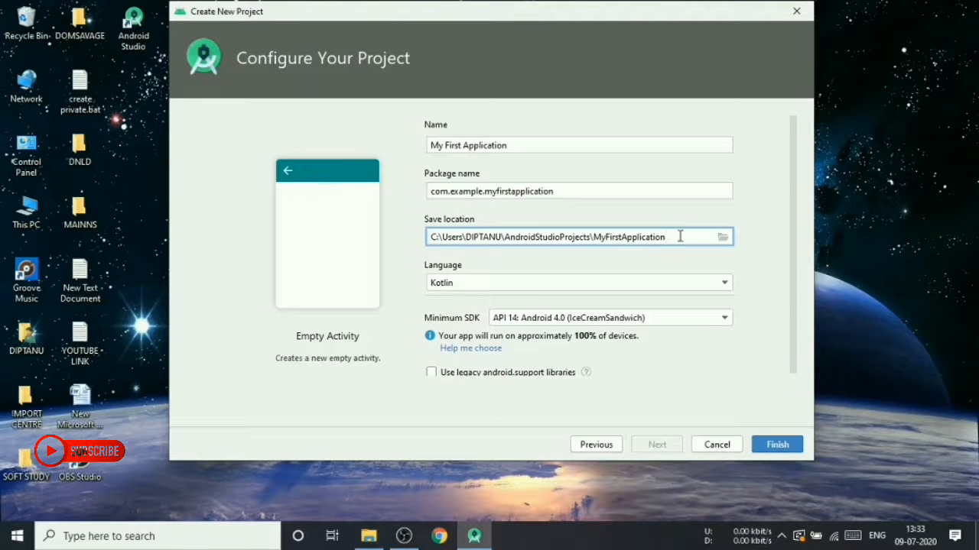
# Try Java as the project language and switch back to Kotlin
pyautogui.click(724, 284)
pyautogui.click(517, 301)
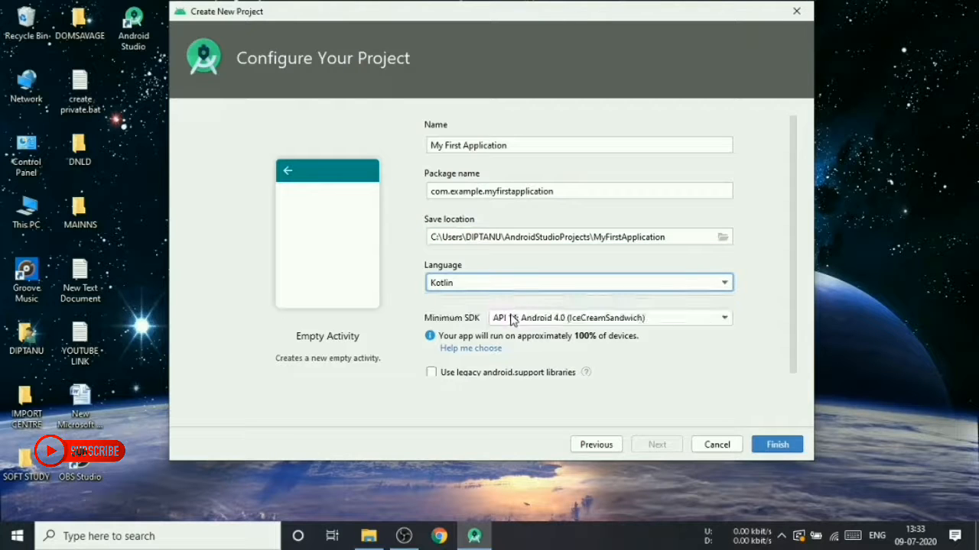
pyautogui.click(724, 284)
pyautogui.click(568, 315)
pyautogui.click(724, 283)
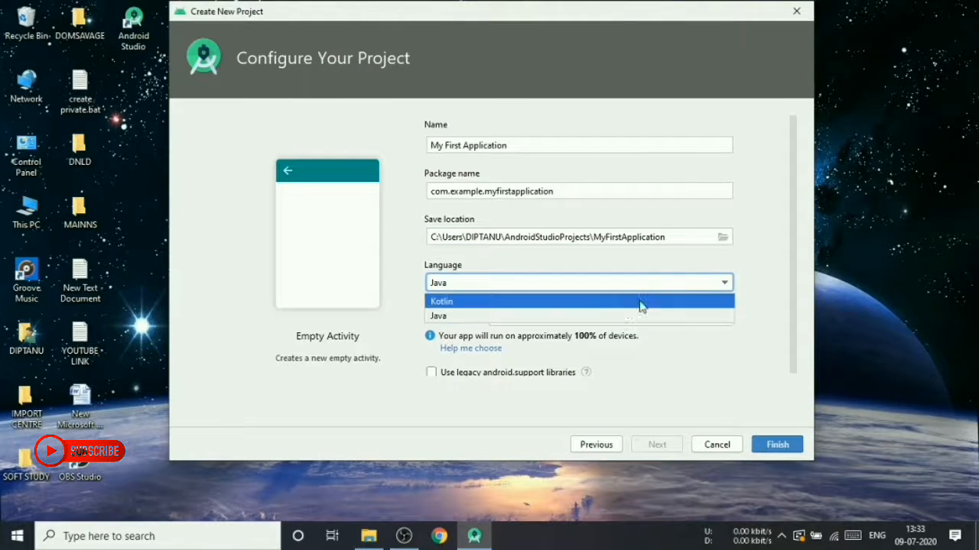
pyautogui.click(599, 306)
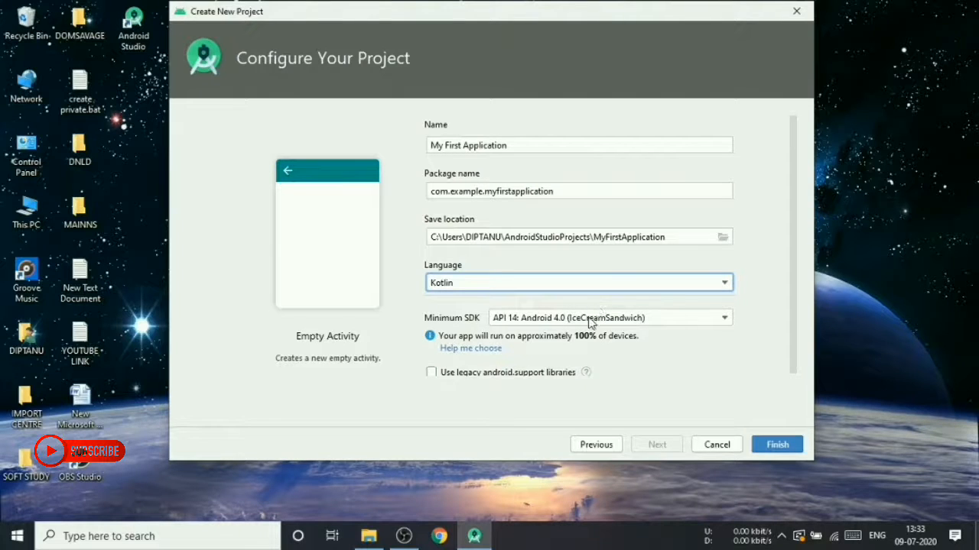
# Browse the minimum SDK versions from API 14 up to API 30 and pick API 14: Android 4.0 (IceCreamSandwich)
pyautogui.click(724, 319)
pyautogui.scroll(-3, 634, 367)
pyautogui.scroll(3, 625, 374)
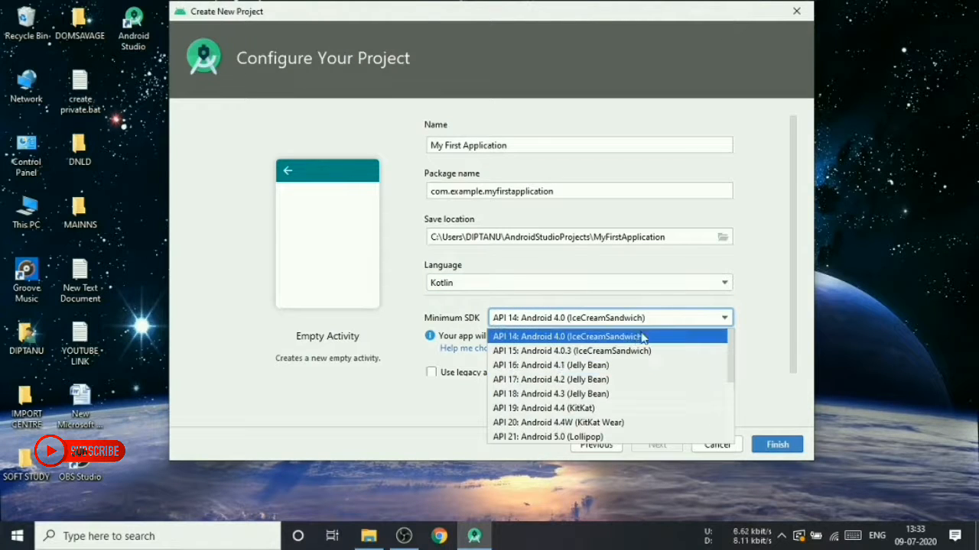
pyautogui.scroll(-3, 612, 390)
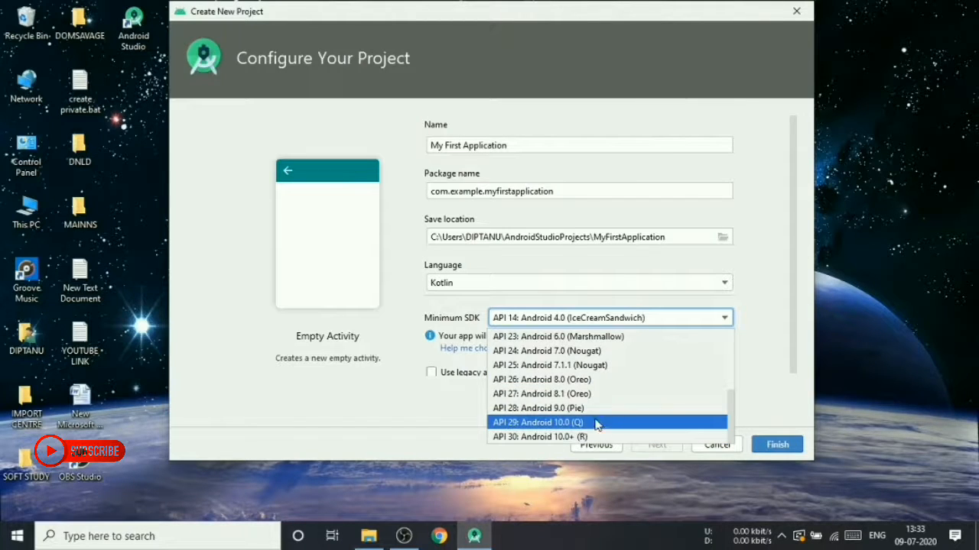
pyautogui.scroll(1, 582, 405)
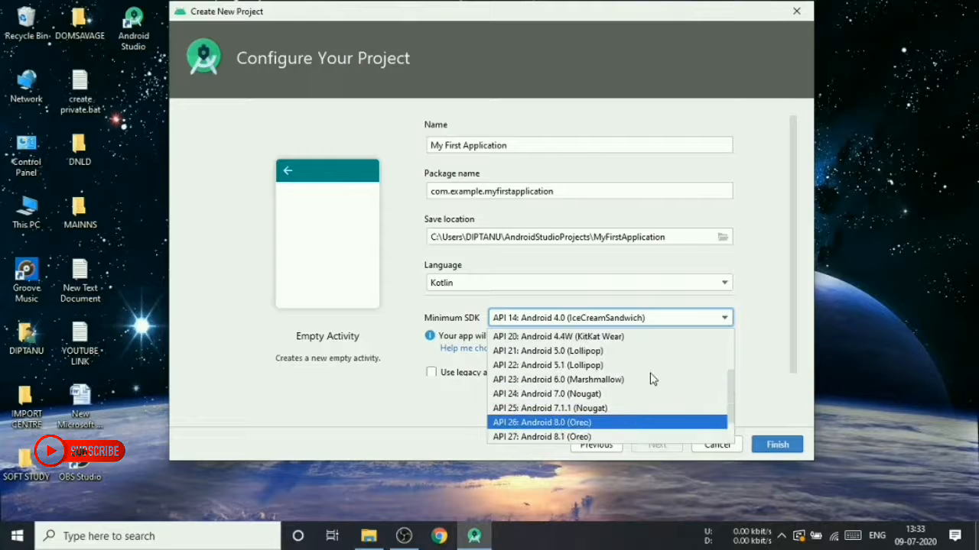
pyautogui.scroll(1, 640, 381)
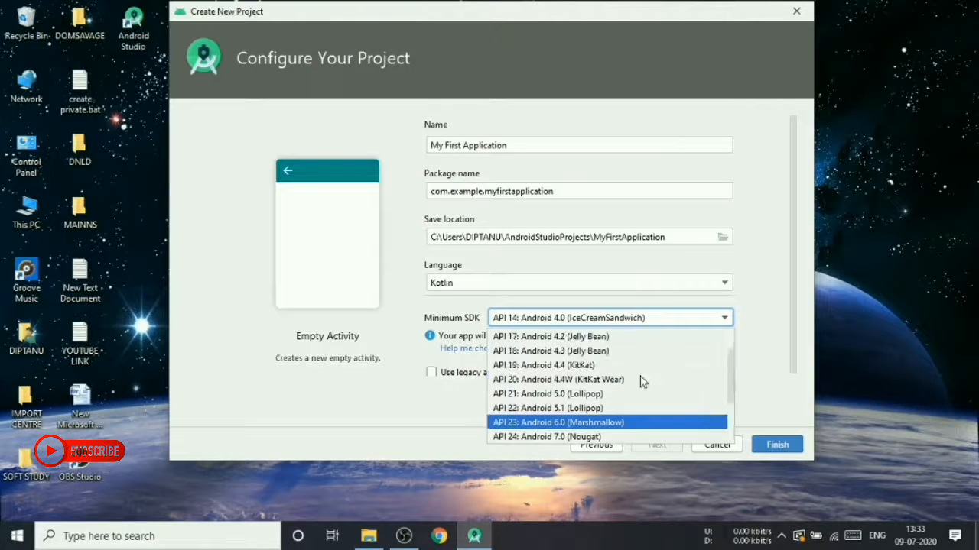
pyautogui.scroll(1, 650, 379)
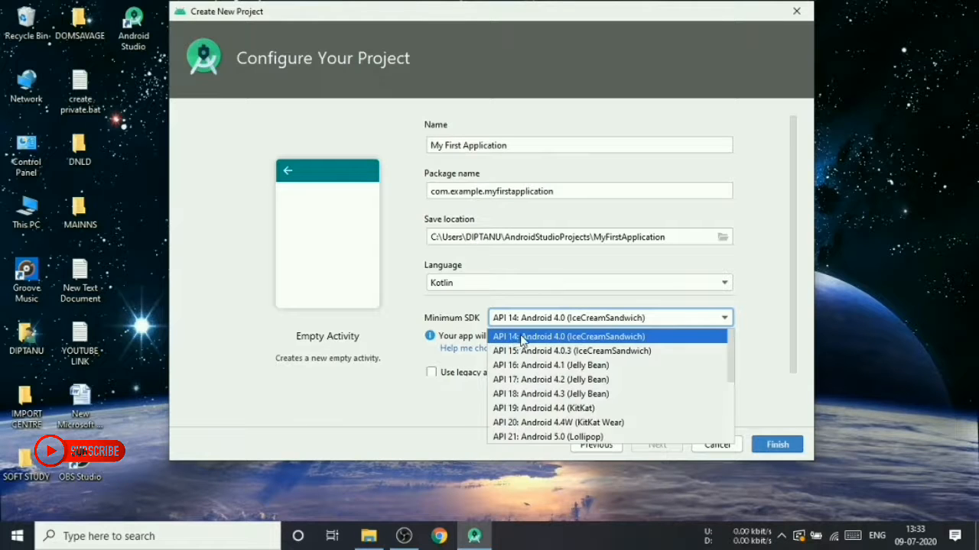
pyautogui.click(673, 342)
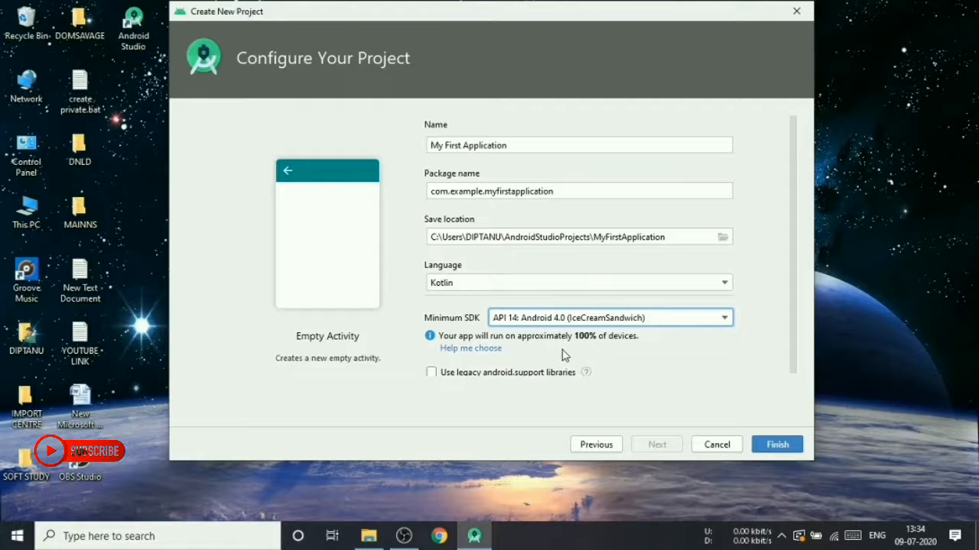
# Set the project's minimum SDK to API 30: Android 10.0+ (R)
pyautogui.click(724, 318)
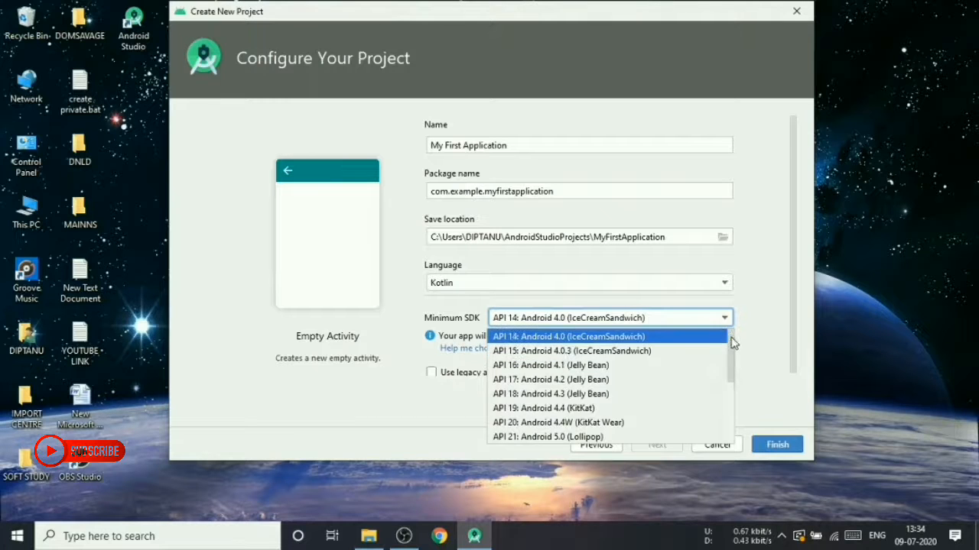
pyautogui.moveTo(732, 344); pyautogui.dragTo(738, 421)
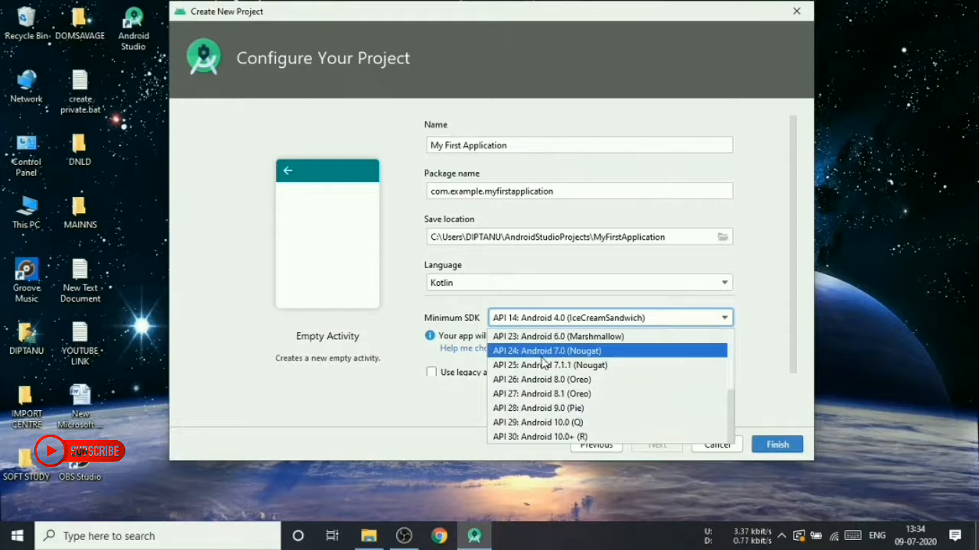
pyautogui.scroll(3, 533, 351)
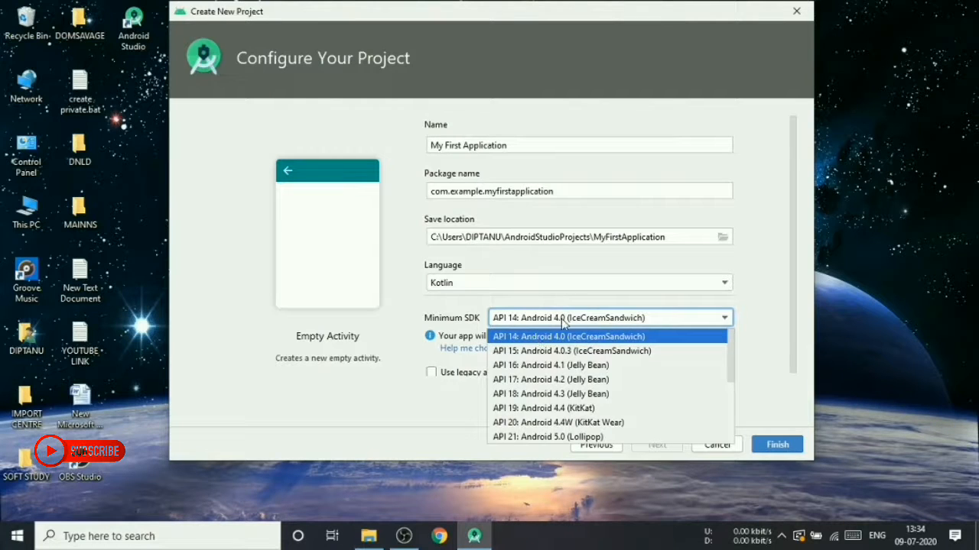
pyautogui.scroll(-2, 574, 366)
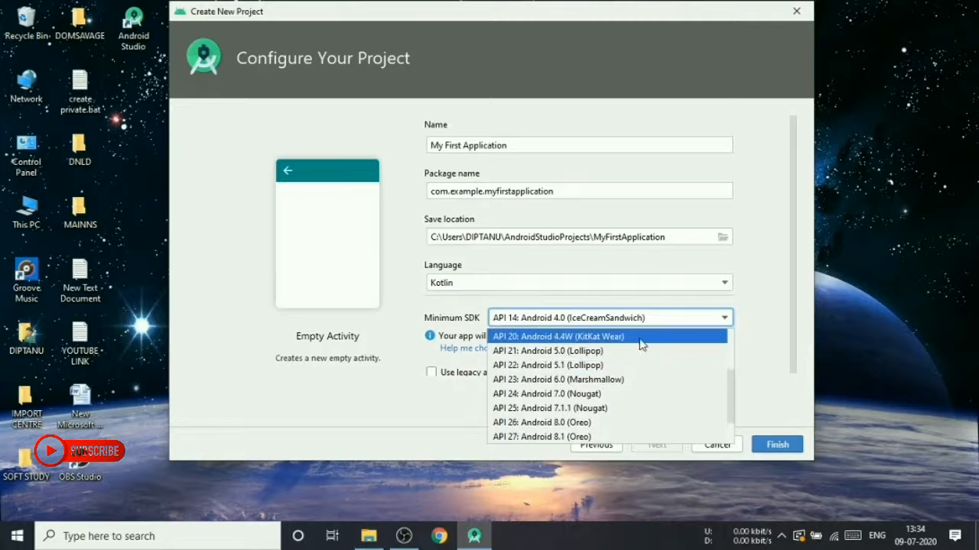
pyautogui.scroll(-1, 611, 390)
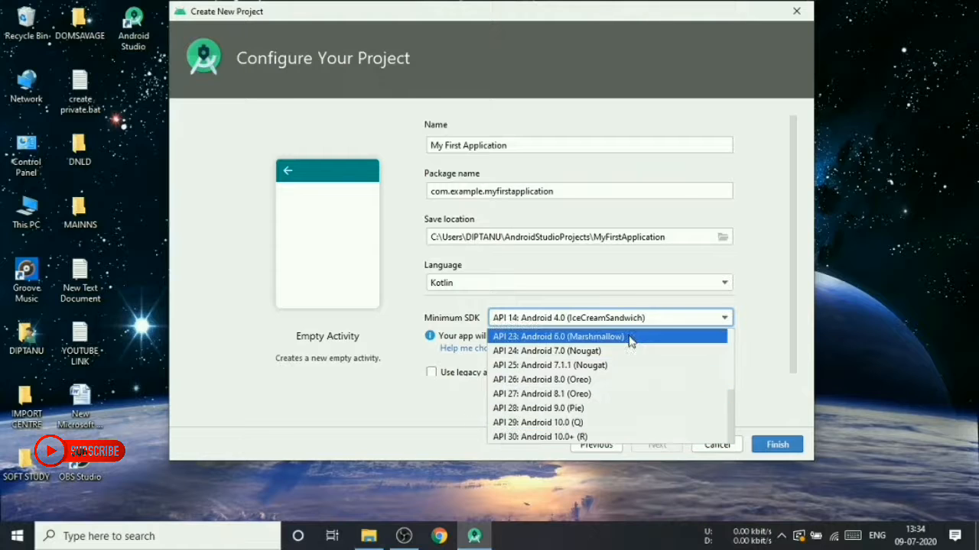
pyautogui.click(579, 437)
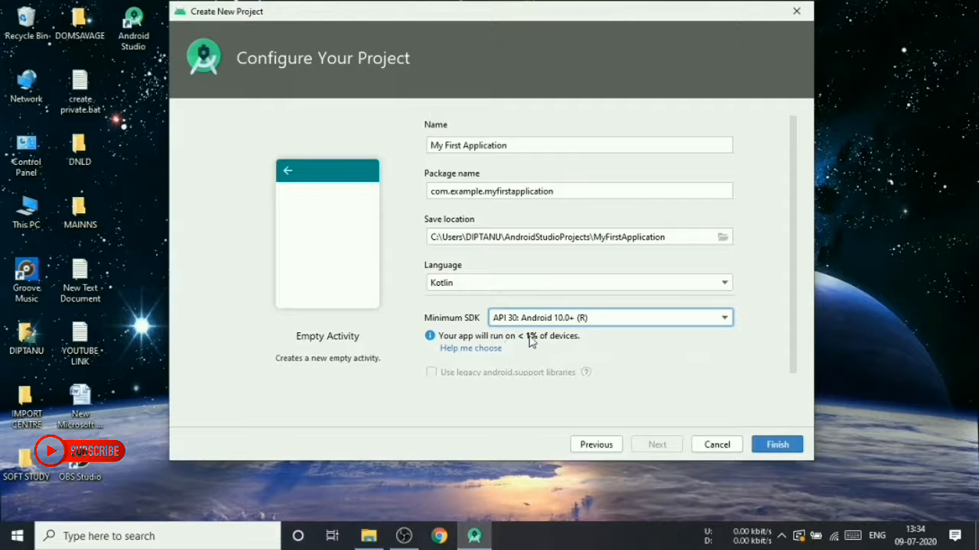
# Set the project's minimum SDK to API 24: Android 7.0 (Nougat)
pyautogui.click(724, 317)
pyautogui.scroll(3, 657, 357)
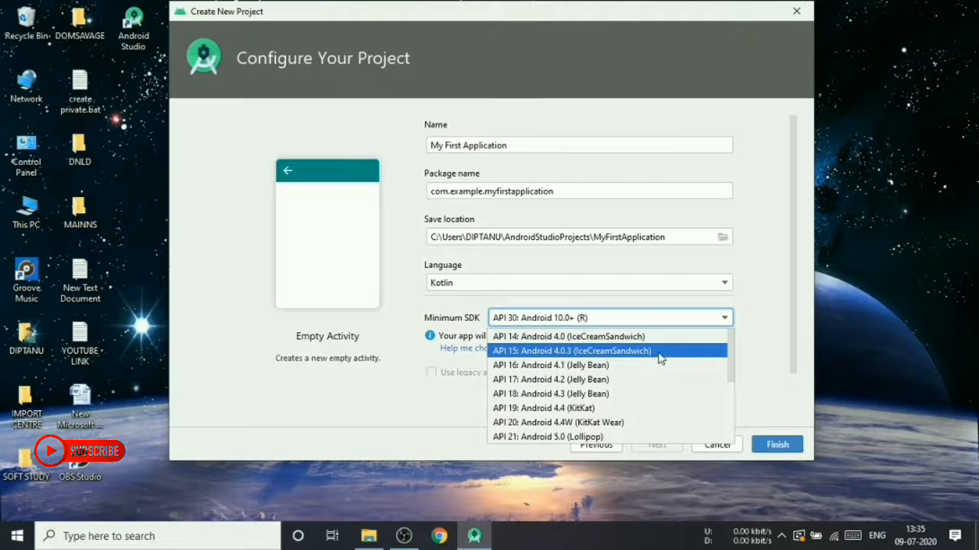
pyautogui.scroll(-1, 659, 356)
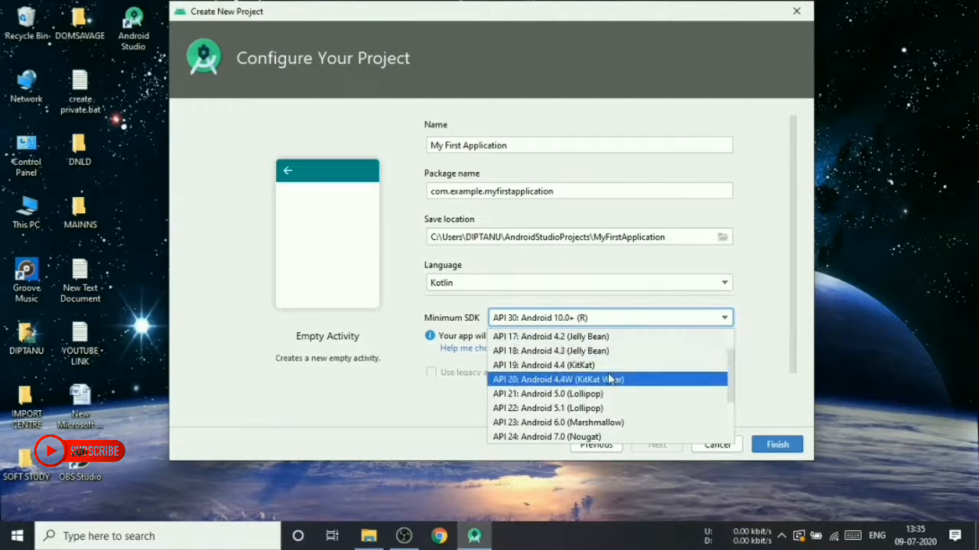
pyautogui.scroll(-1, 635, 383)
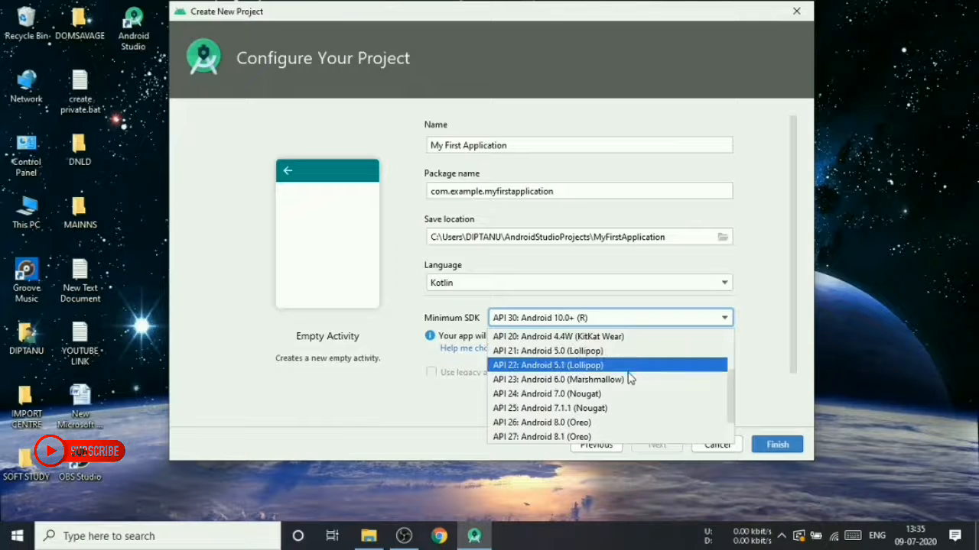
pyautogui.scroll(-1, 634, 364)
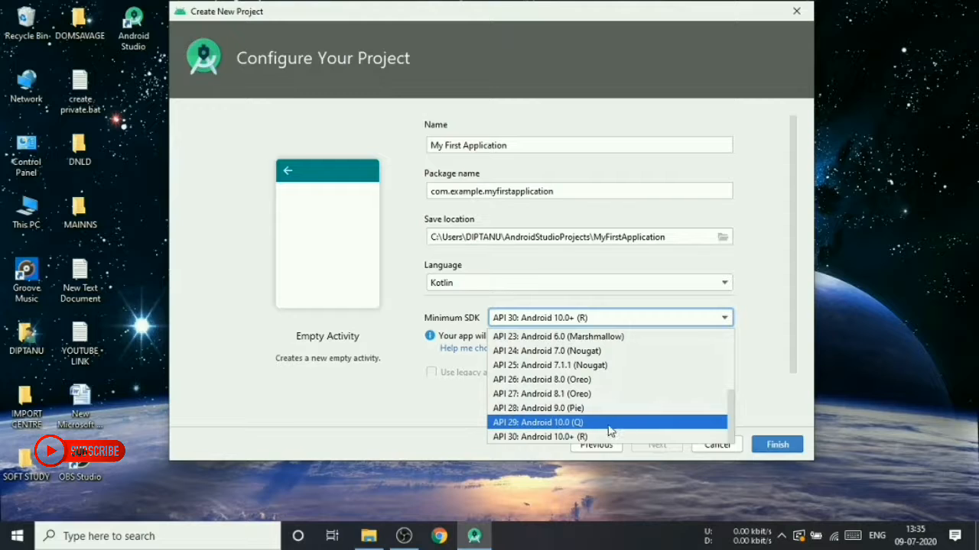
pyautogui.press('Up')
pyautogui.press('Up')
pyautogui.press('Up')
pyautogui.press('Up')
pyautogui.press('Up')
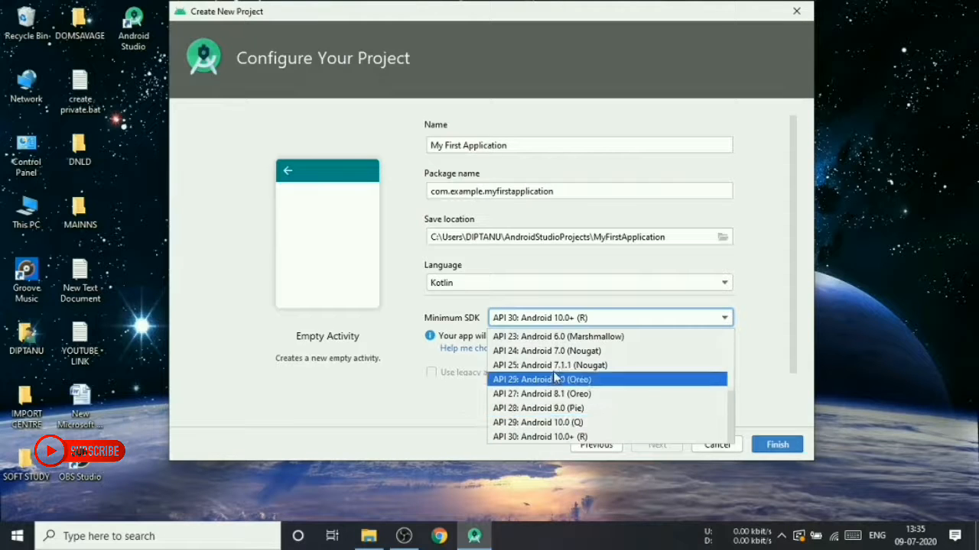
pyautogui.press('Return')
pyautogui.click(724, 318)
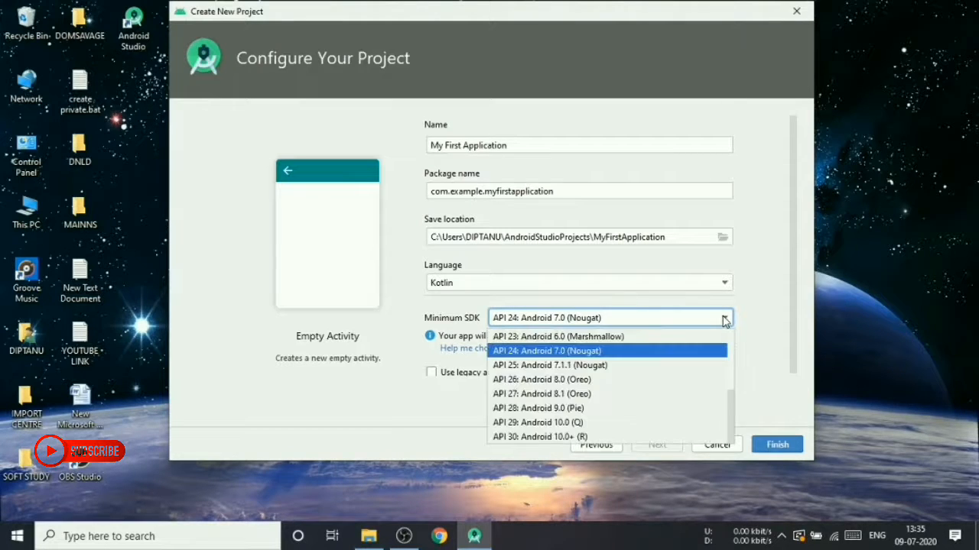
pyautogui.click(724, 318)
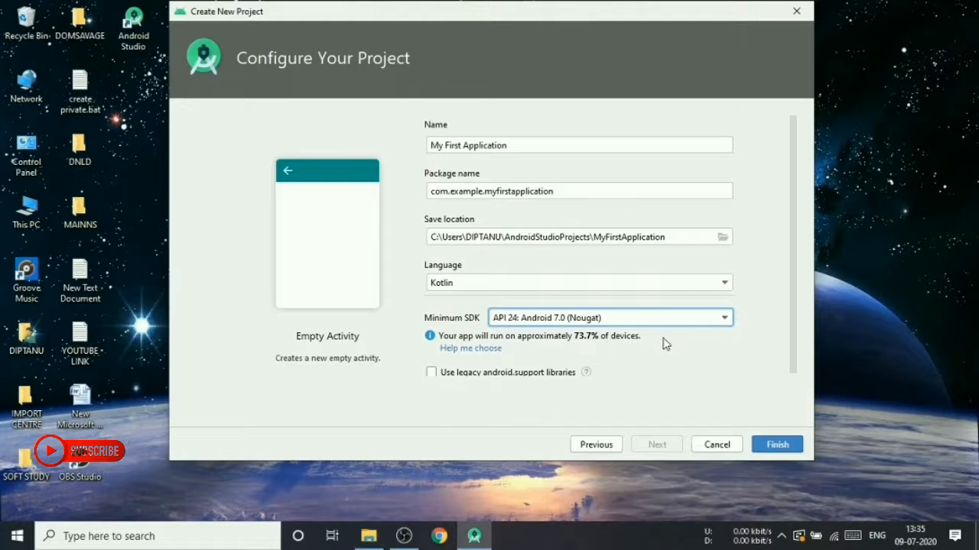
pyautogui.scroll(-1, 539, 337)
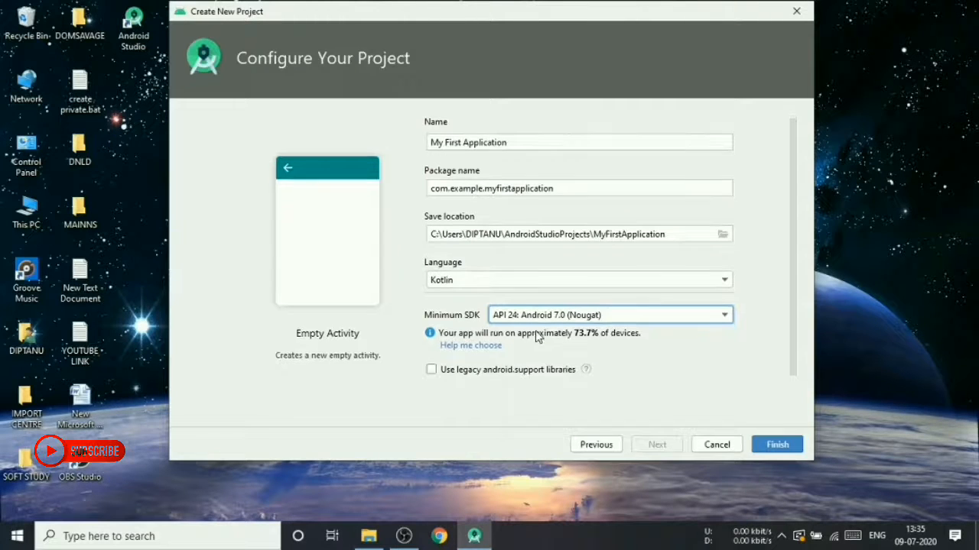
# Set the project's minimum SDK to API 14: Android 4.0 (IceCreamSandwich) and look through the other API levels again
pyautogui.click(721, 318)
pyautogui.scroll(3, 635, 334)
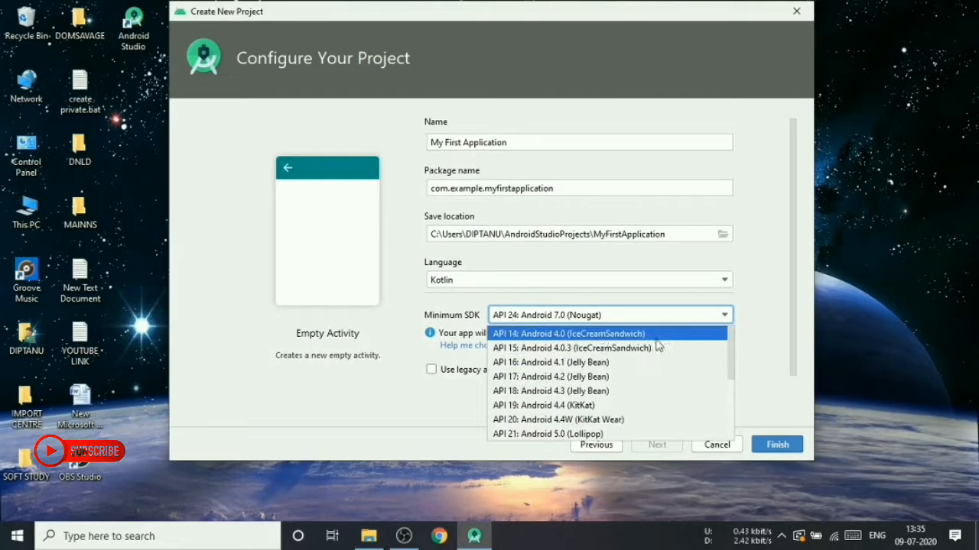
pyautogui.click(639, 333)
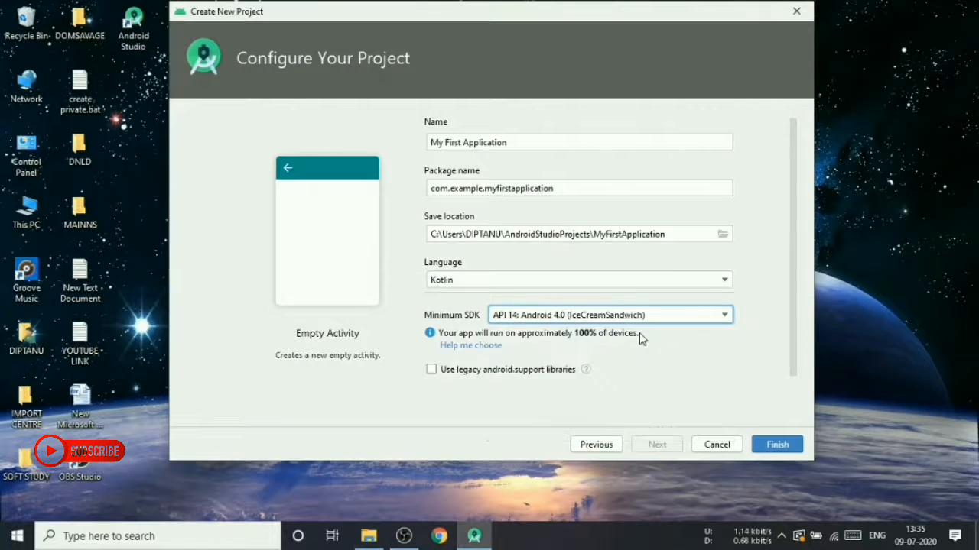
pyautogui.click(725, 317)
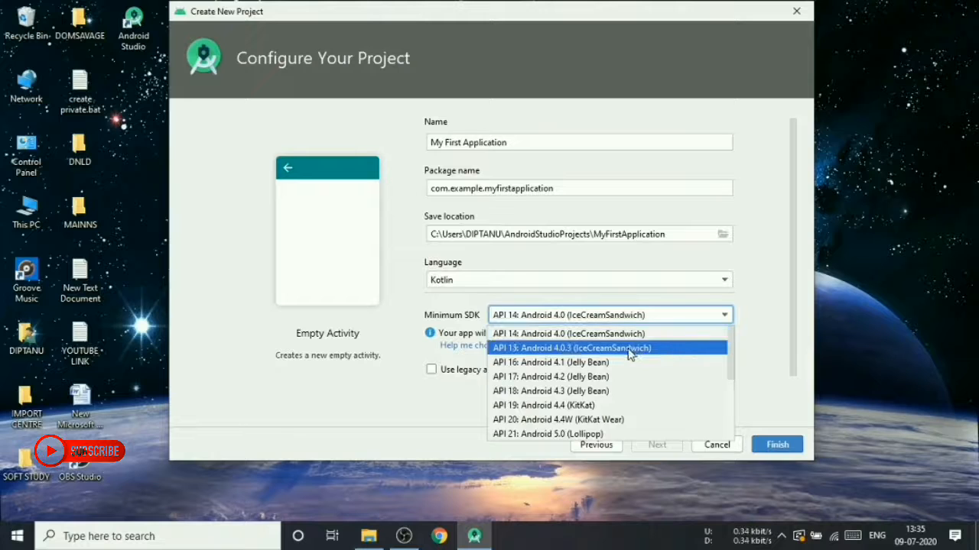
pyautogui.scroll(-1, 633, 351)
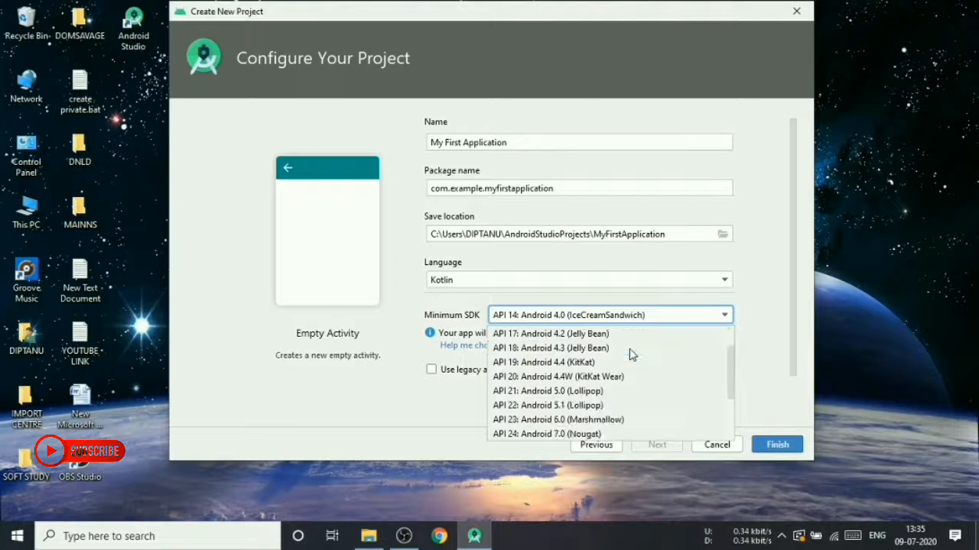
pyautogui.click(724, 316)
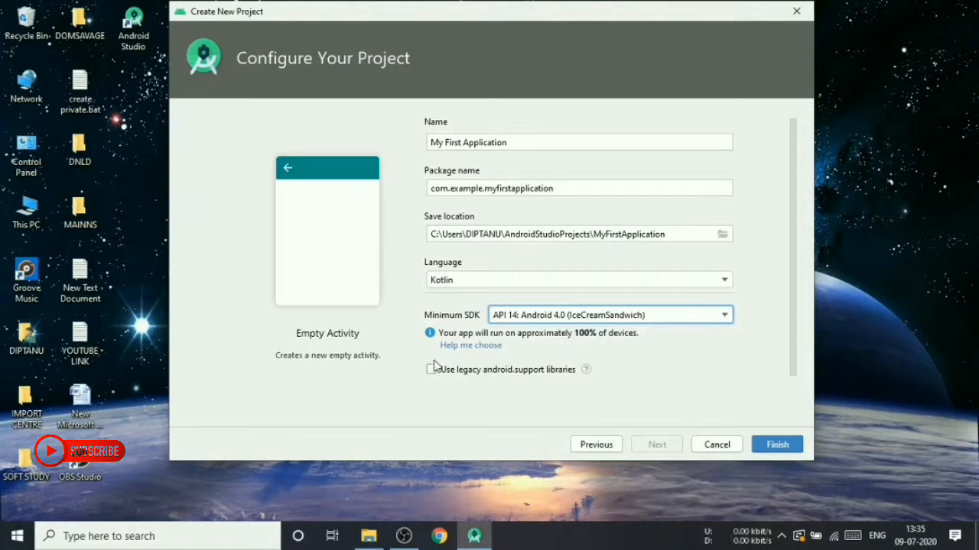
# Enable the use of legacy android.support libraries and finish creating the project
pyautogui.click(431, 371)
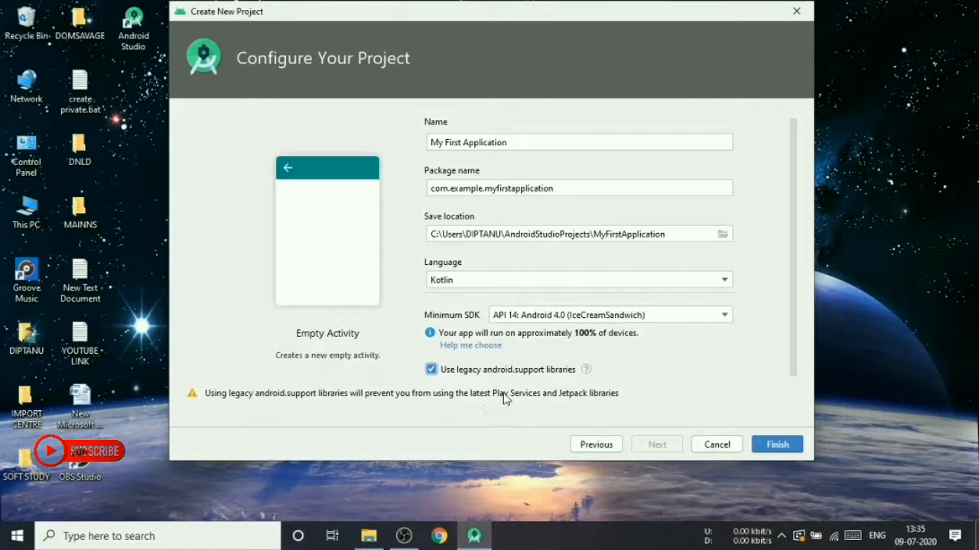
pyautogui.click(433, 371)
pyautogui.click(432, 371)
pyautogui.click(432, 370)
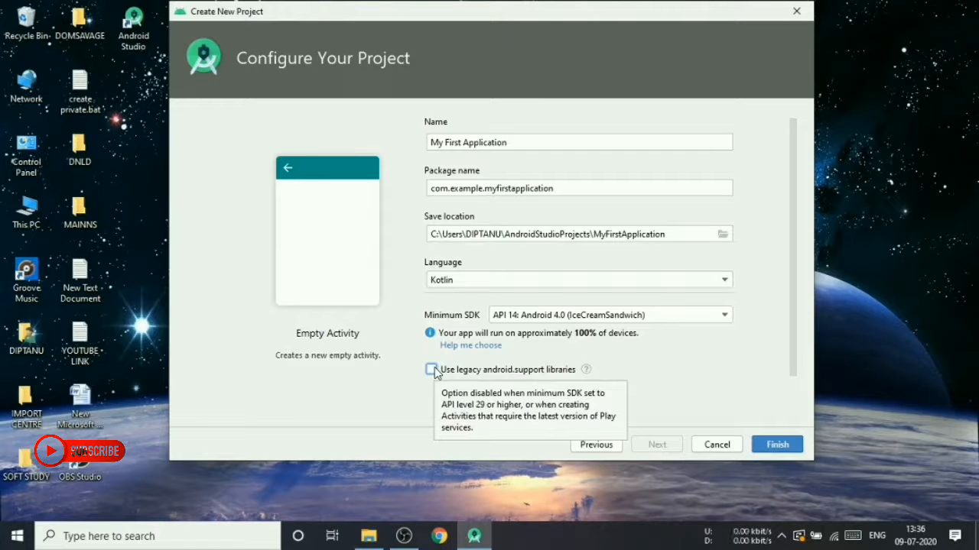
pyautogui.click(432, 370)
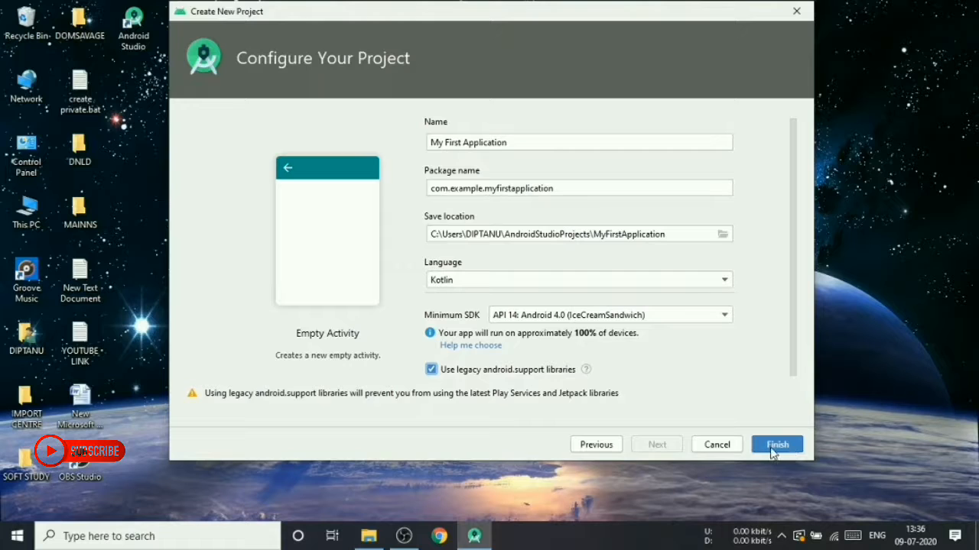
pyautogui.click(778, 447)
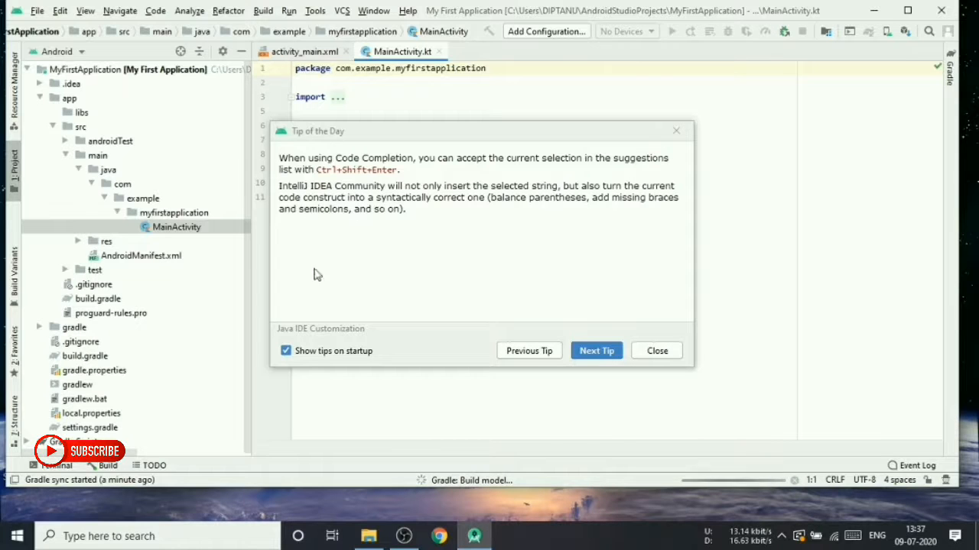
# Page forward and back through a few startup tips and close the Tip of the Day window
pyautogui.click(286, 352)
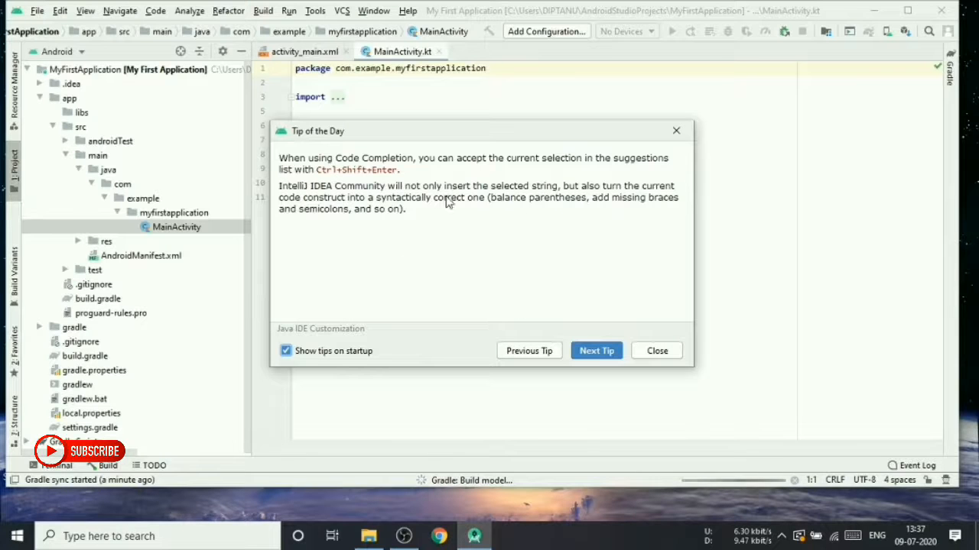
pyautogui.click(601, 356)
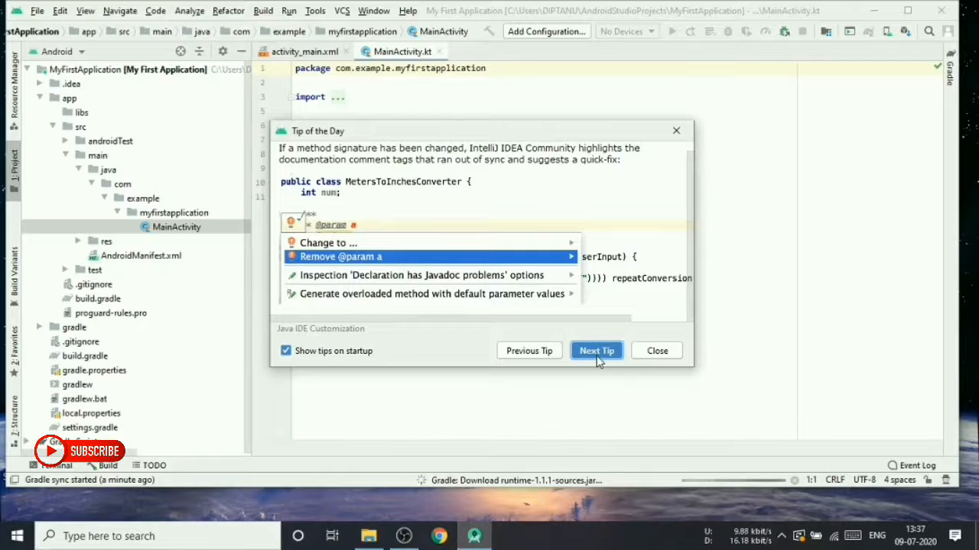
pyautogui.click(597, 356)
pyautogui.click(598, 356)
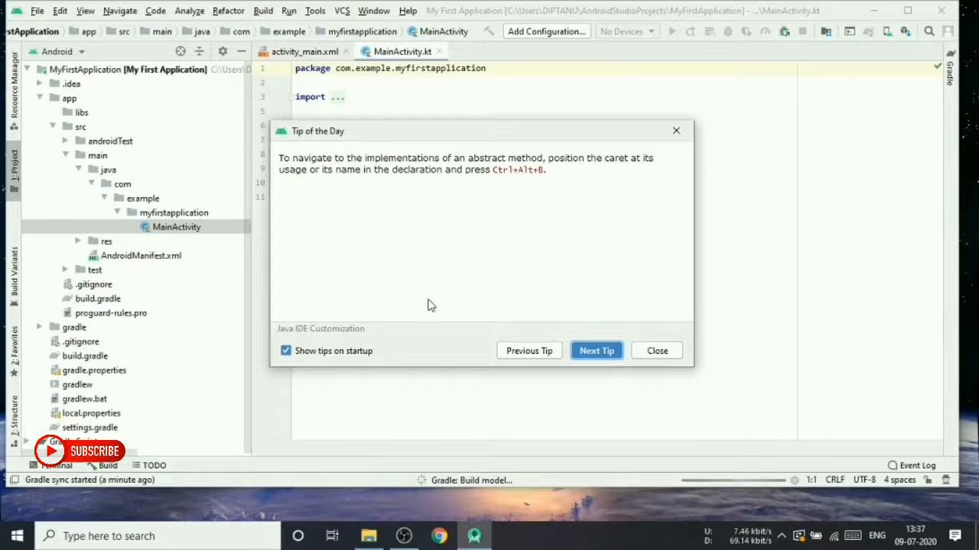
pyautogui.click(517, 357)
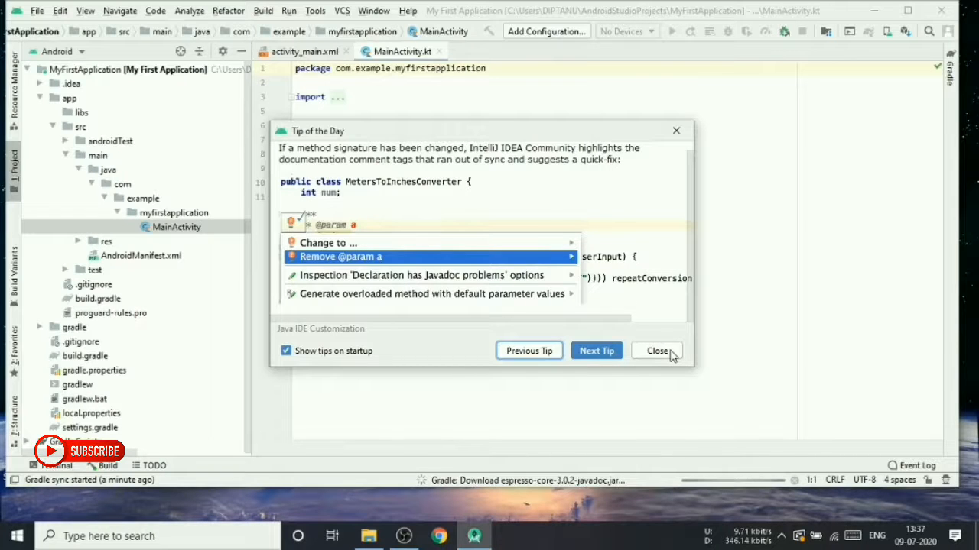
pyautogui.click(657, 351)
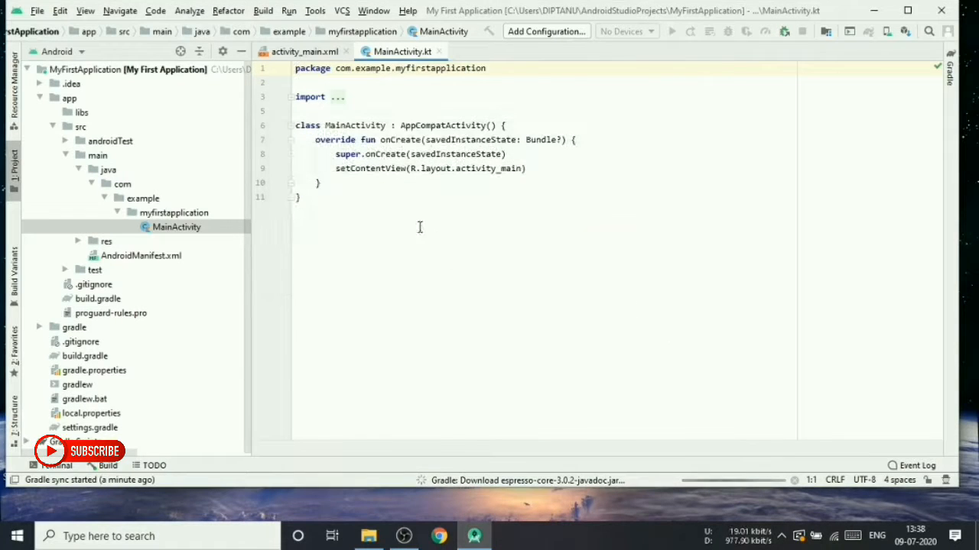
# Maximize the project window, then expand the app module in the project tree to see its folders and collapse it
pyautogui.click(908, 10)
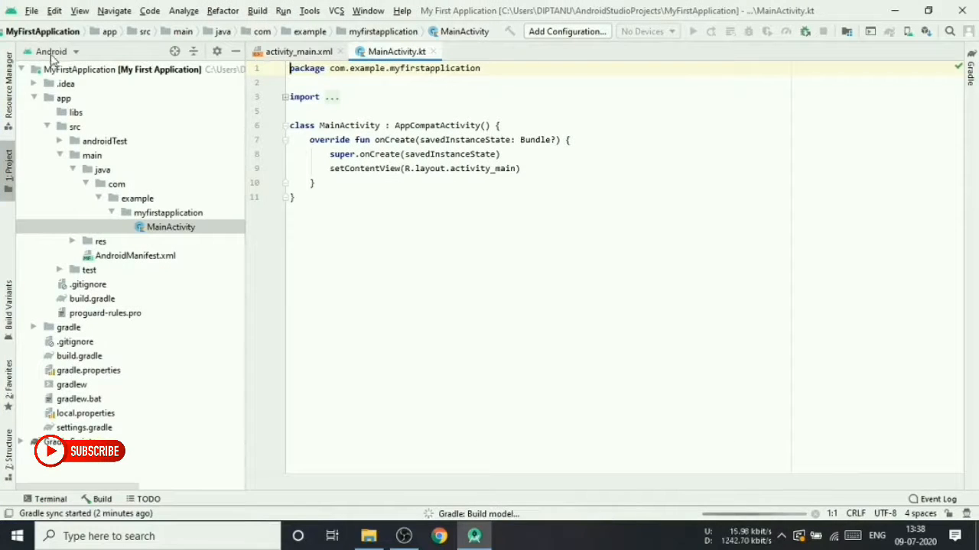
pyautogui.click(74, 53)
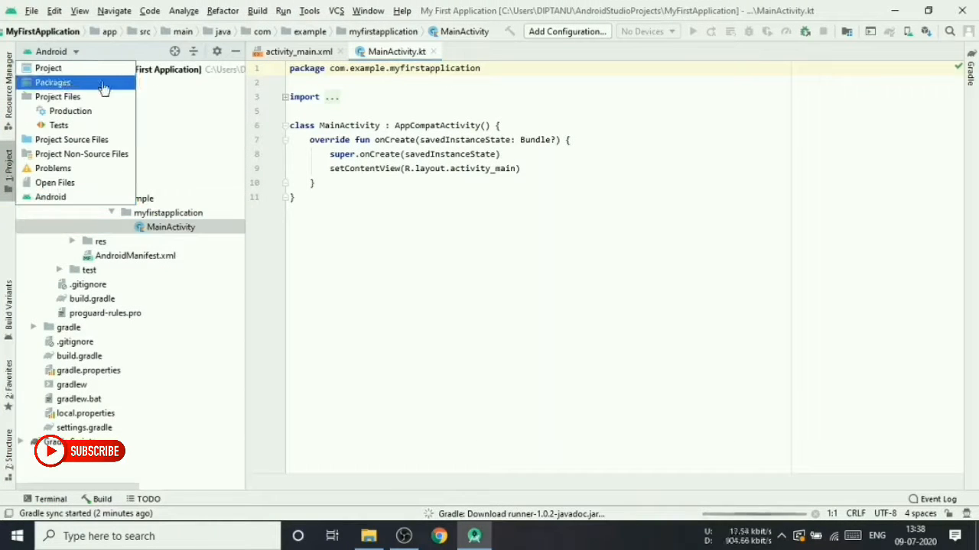
pyautogui.click(48, 68)
pyautogui.click(21, 69)
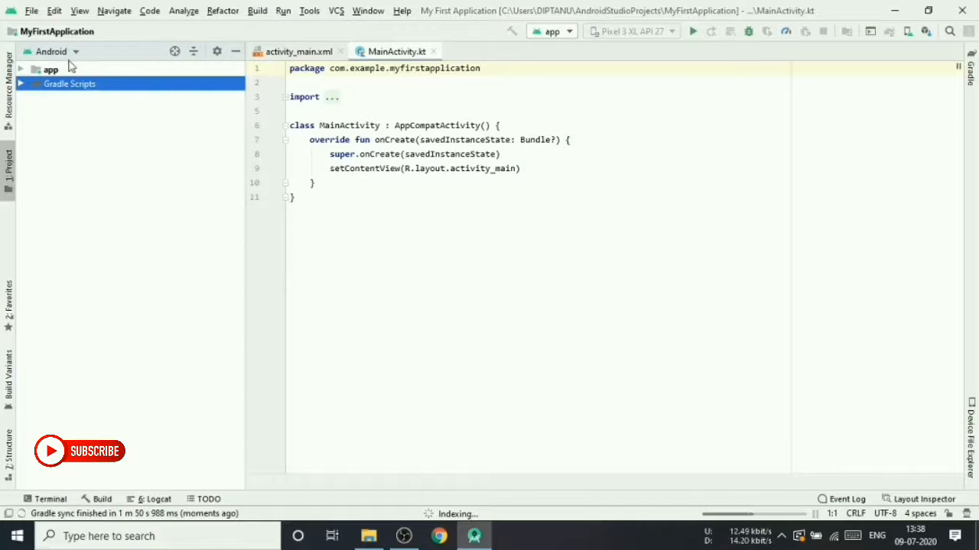
pyautogui.click(22, 69)
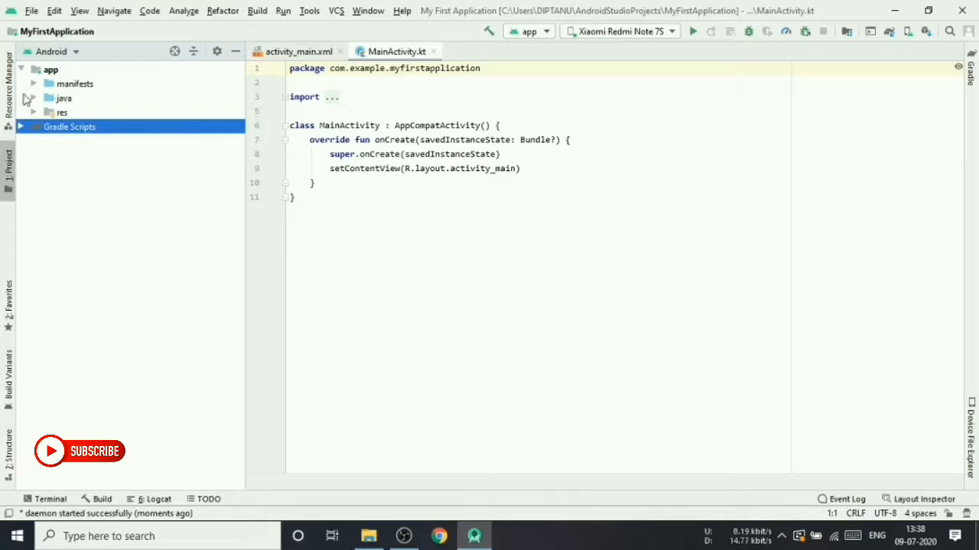
pyautogui.click(21, 70)
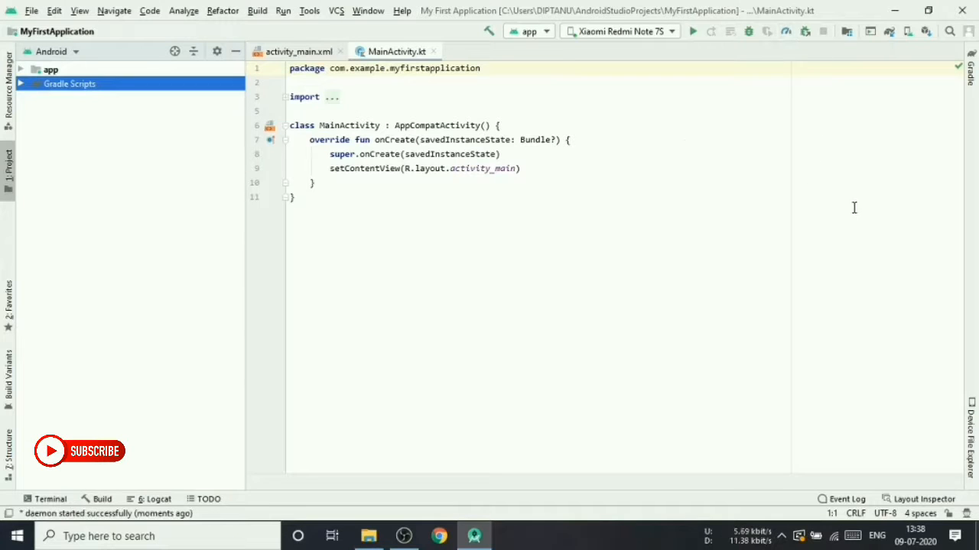
# Run the app on the connected Xiaomi Redmi Note 7S and look at the list of available devices
pyautogui.click(695, 34)
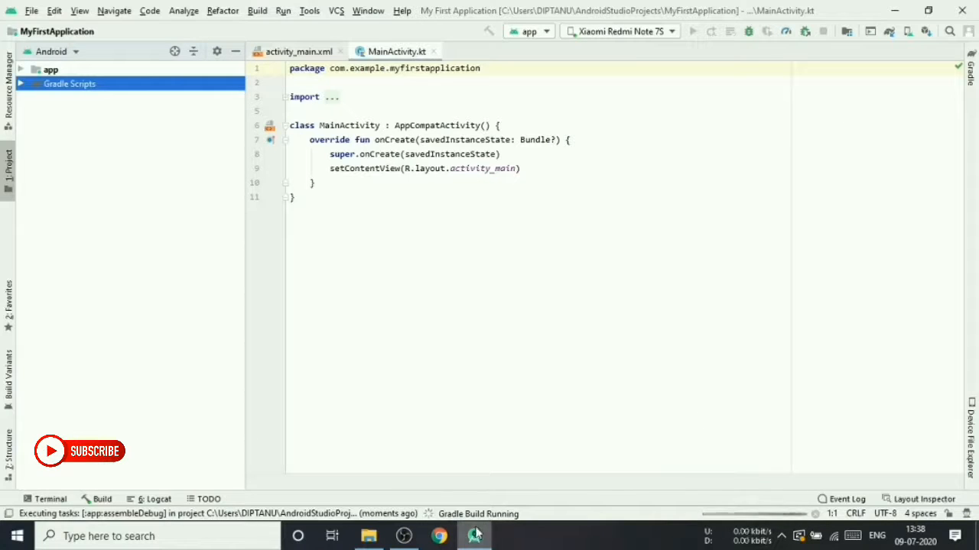
pyautogui.moveTo(474, 535)
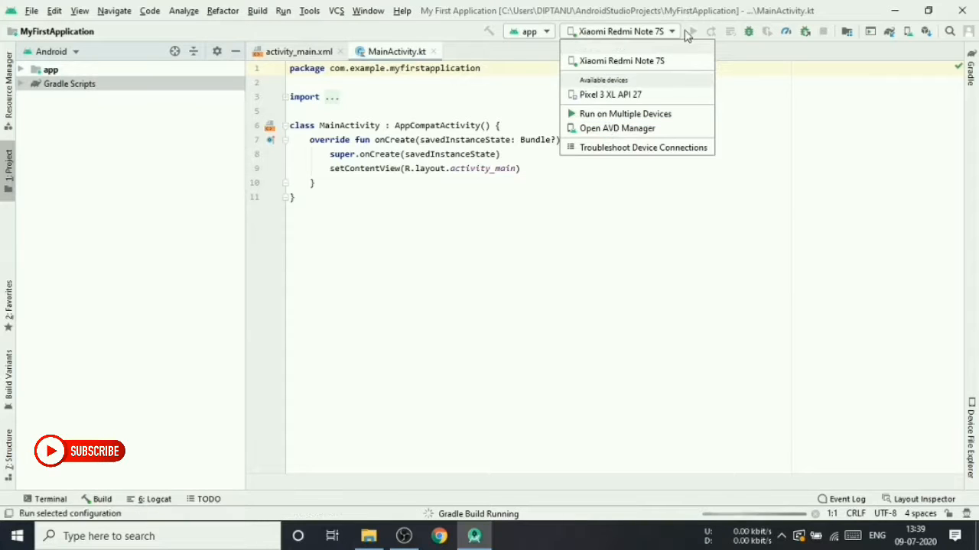
pyautogui.click(940, 150)
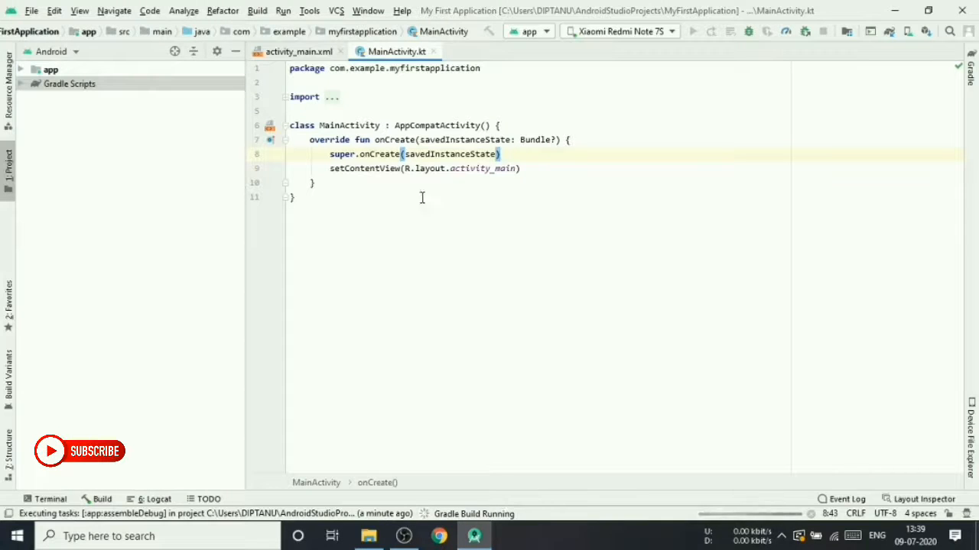
# Open the activity_main.xml layout, view its XML code and return to the visual design view
pyautogui.click(302, 52)
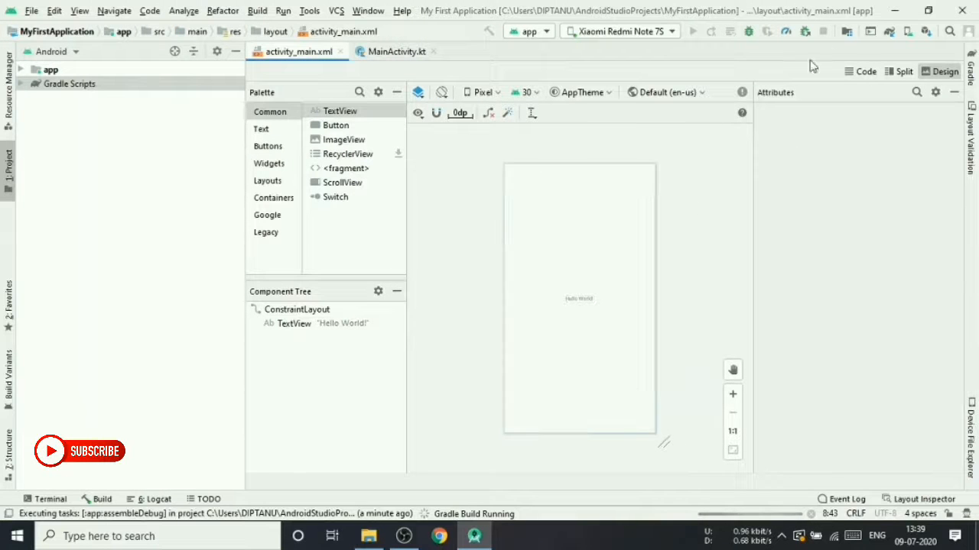
pyautogui.click(865, 72)
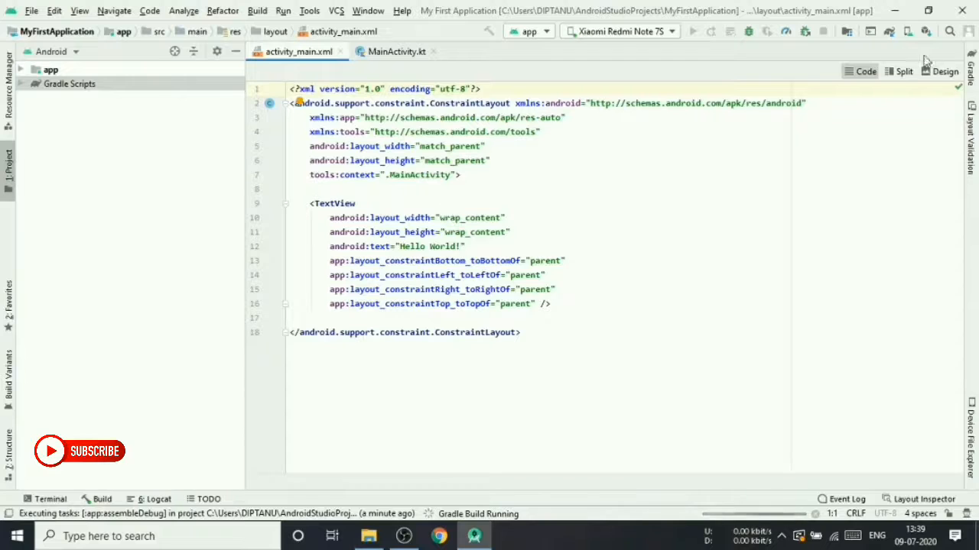
pyautogui.click(943, 71)
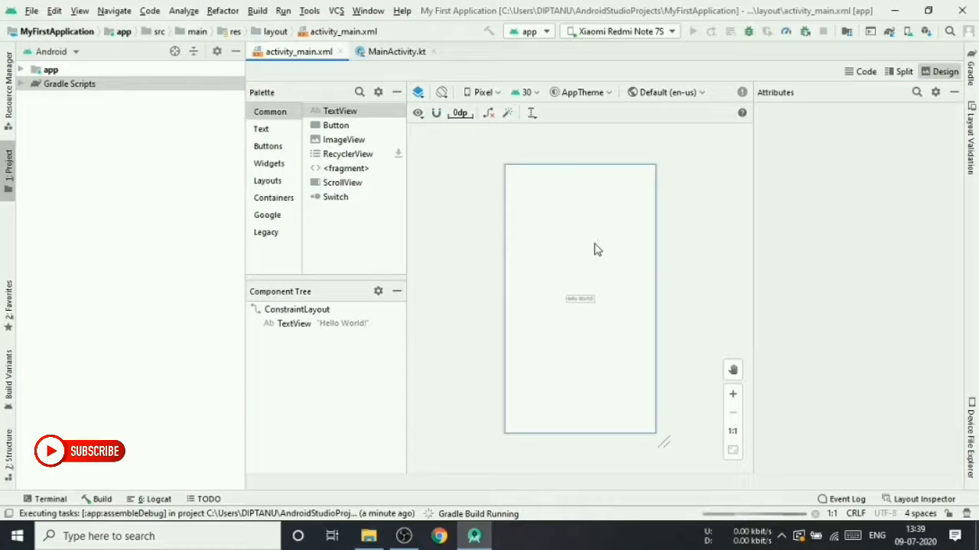
# Move the Hello World! TextView slightly right of and above centre, to about 0.65 horizontal and 0.47 vertical bias, checking its XML in between
pyautogui.rightClick(587, 304)
pyautogui.moveTo(576, 296); pyautogui.dragTo(597, 284)
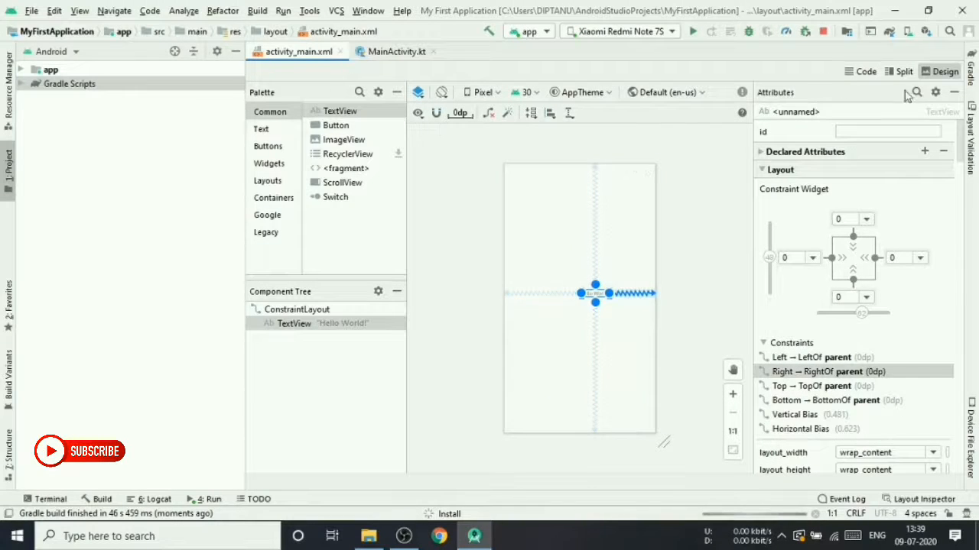
pyautogui.click(863, 71)
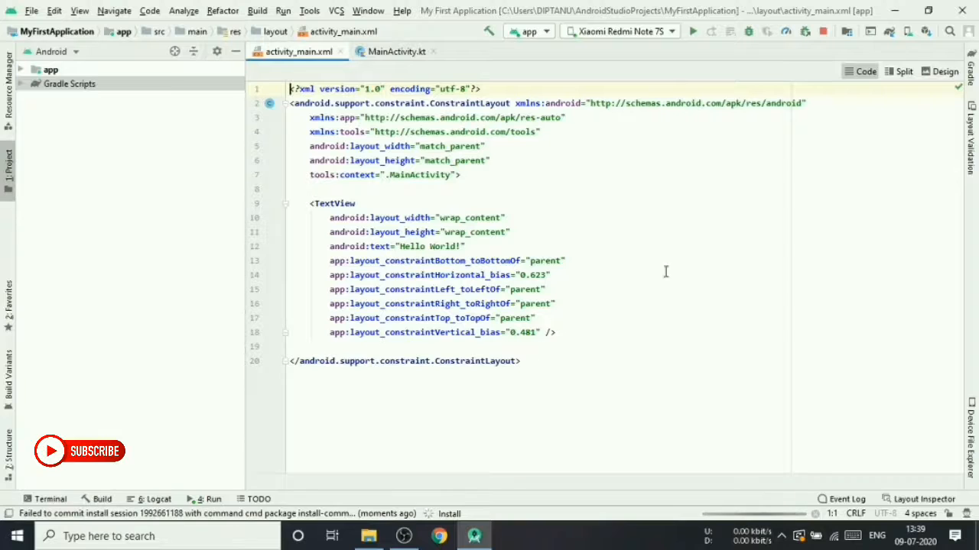
pyautogui.click(944, 73)
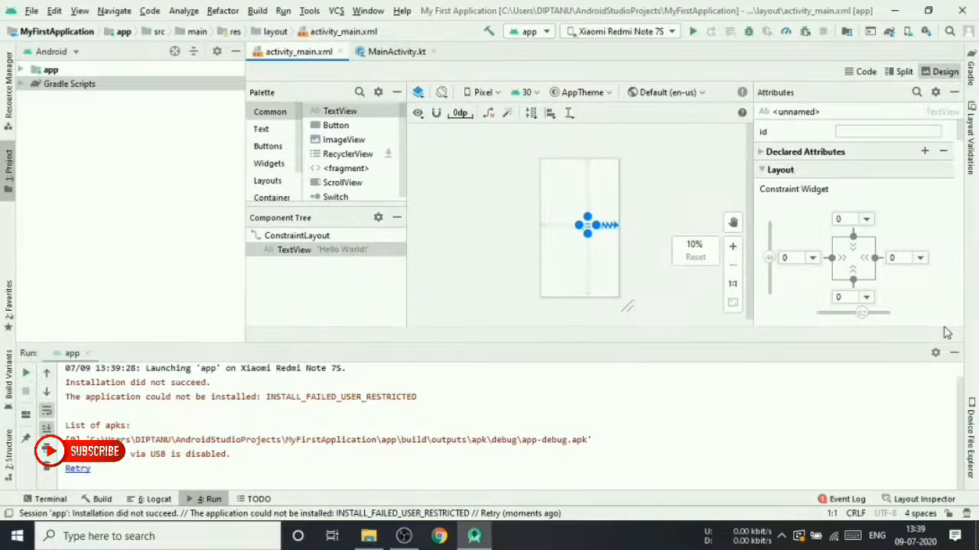
pyautogui.click(955, 355)
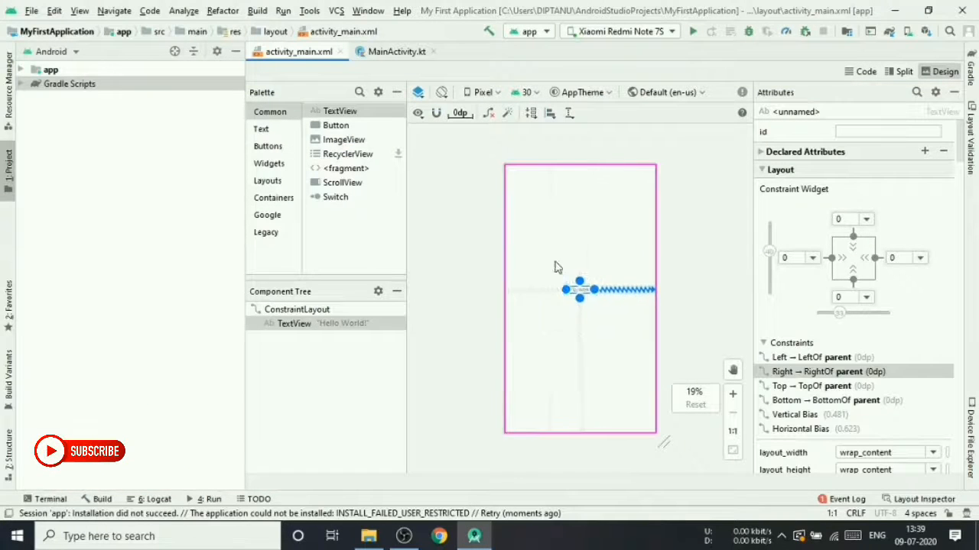
pyautogui.moveTo(601, 296)
pyautogui.mouseDown()
pyautogui.moveTo(586, 349)
pyautogui.moveTo(598, 290)
pyautogui.mouseUp()
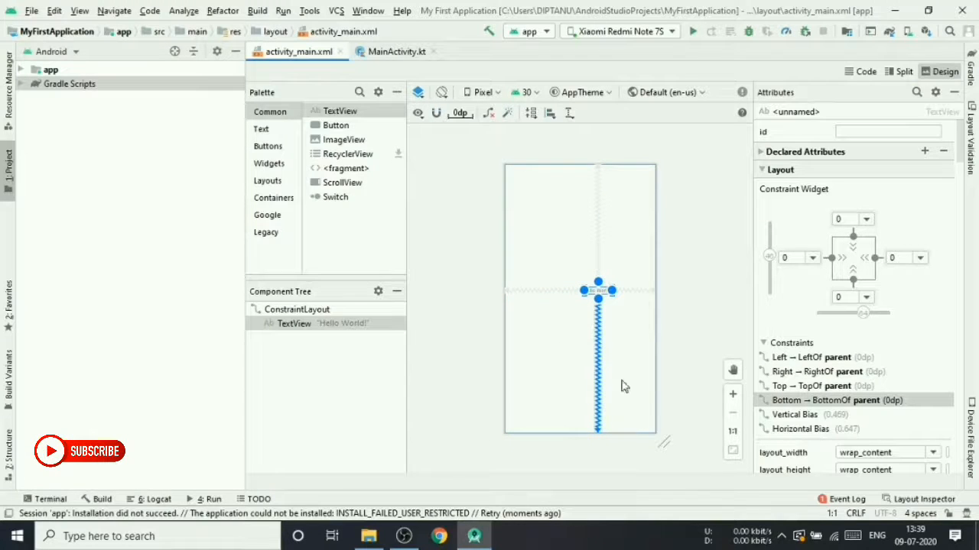
# Run the app on the Xiaomi Redmi Note 7S again and move the Hello World! TextView back to the layout's horizontal centre
pyautogui.click(692, 31)
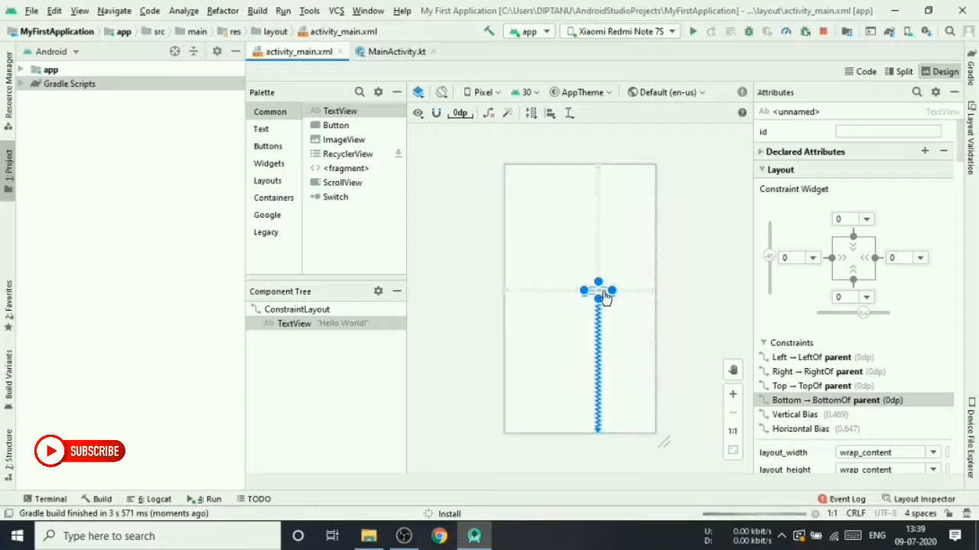
pyautogui.moveTo(600, 293); pyautogui.dragTo(581, 290)
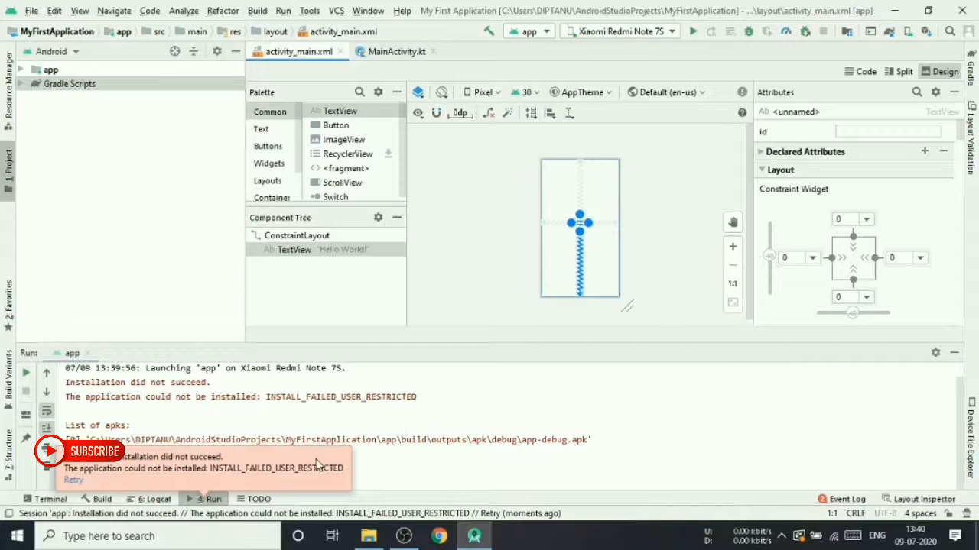
pyautogui.click(391, 464)
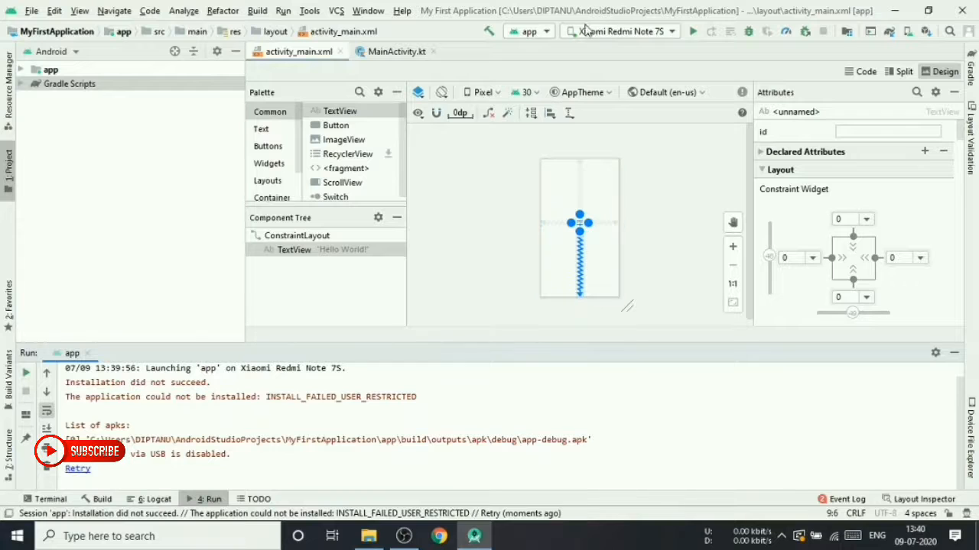
# Choose the Pixel 3 XL API 27 emulator as the target device and run the app on it
pyautogui.click(670, 33)
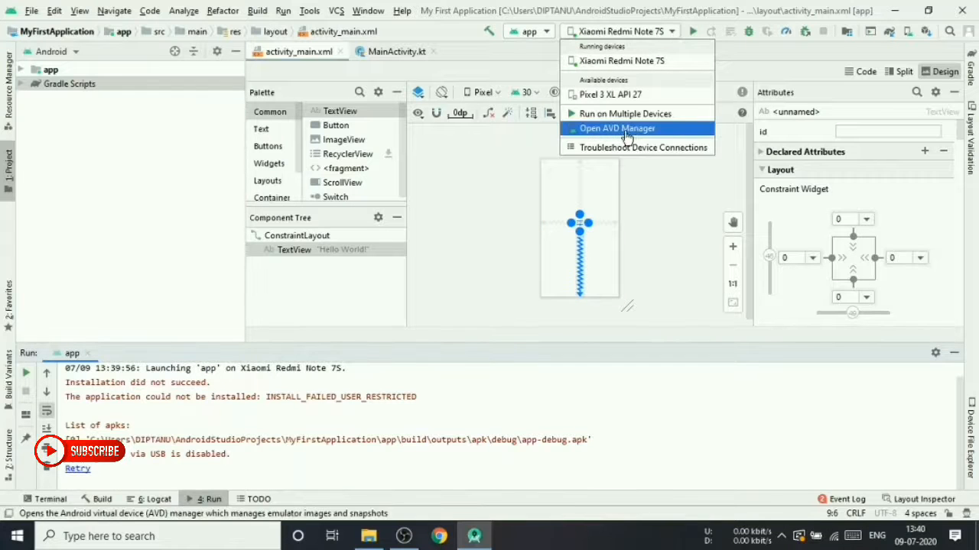
pyautogui.click(640, 95)
pyautogui.click(692, 32)
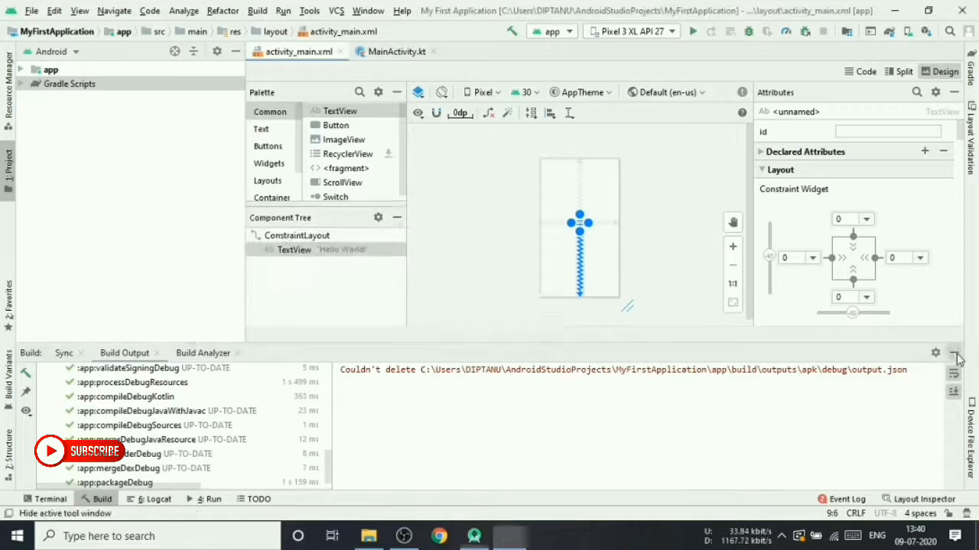
# Hide the build output, minimise the IDE window and dismiss the Detected ADB warning while the emulator loads
pyautogui.click(954, 353)
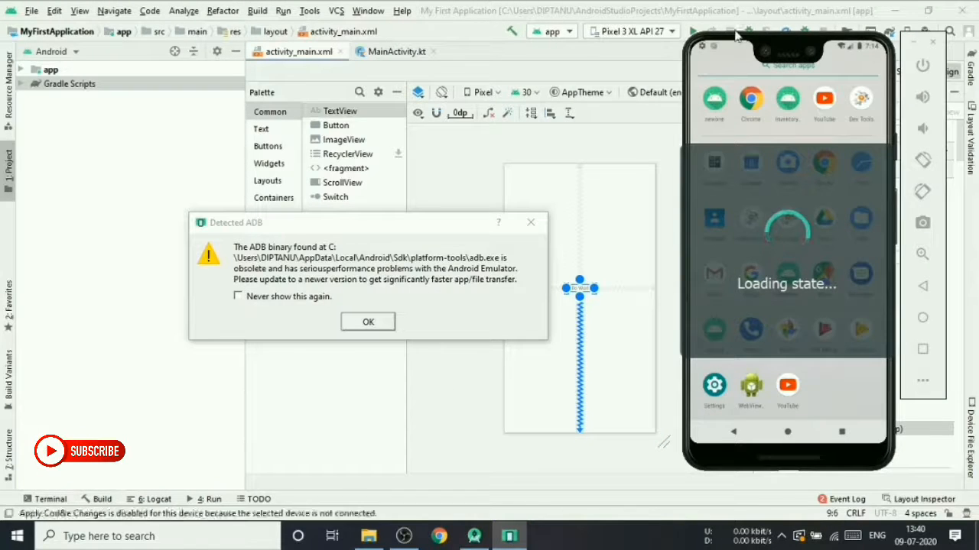
pyautogui.click(895, 10)
pyautogui.click(801, 50)
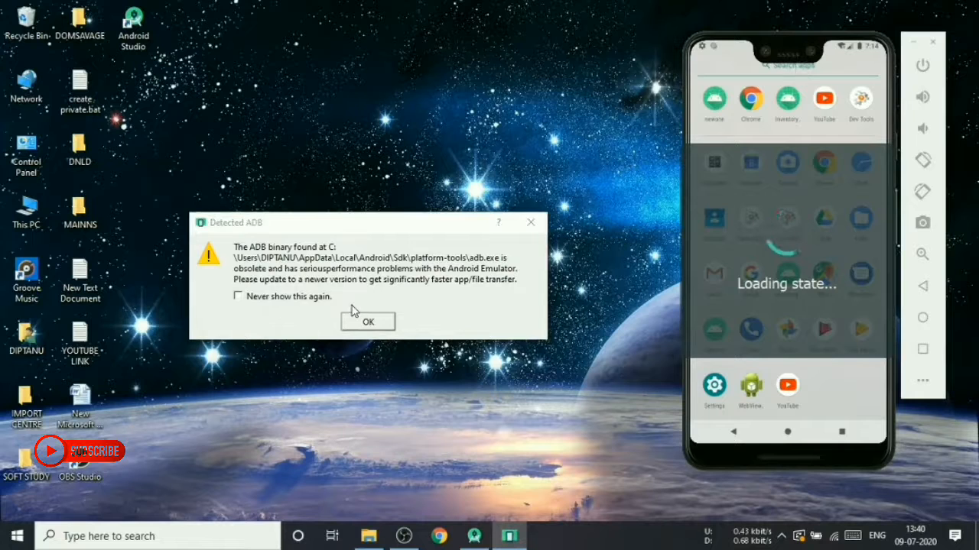
pyautogui.click(252, 298)
pyautogui.click(530, 222)
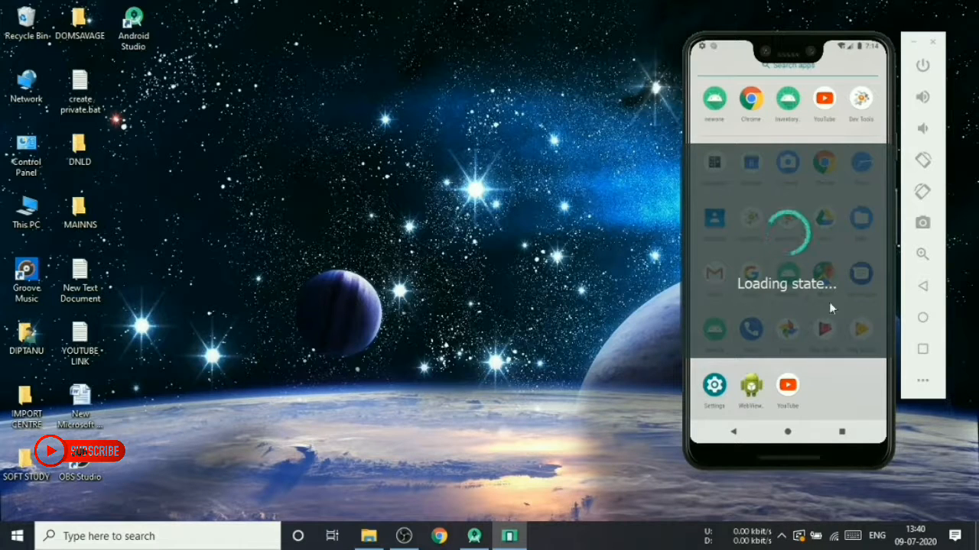
# Bring the emulator up in front of the layout editor and place it over the Attributes area, beside the design preview
pyautogui.click(473, 537)
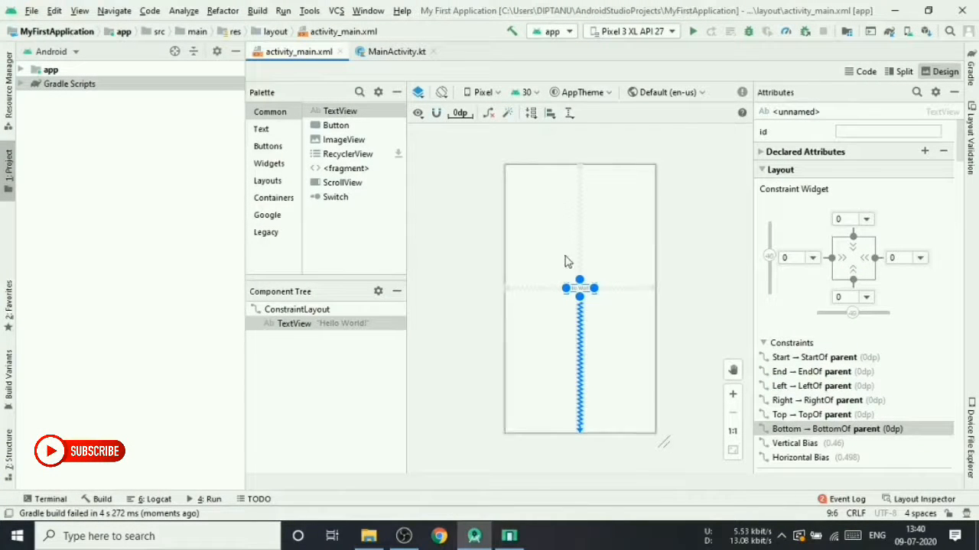
pyautogui.click(900, 9)
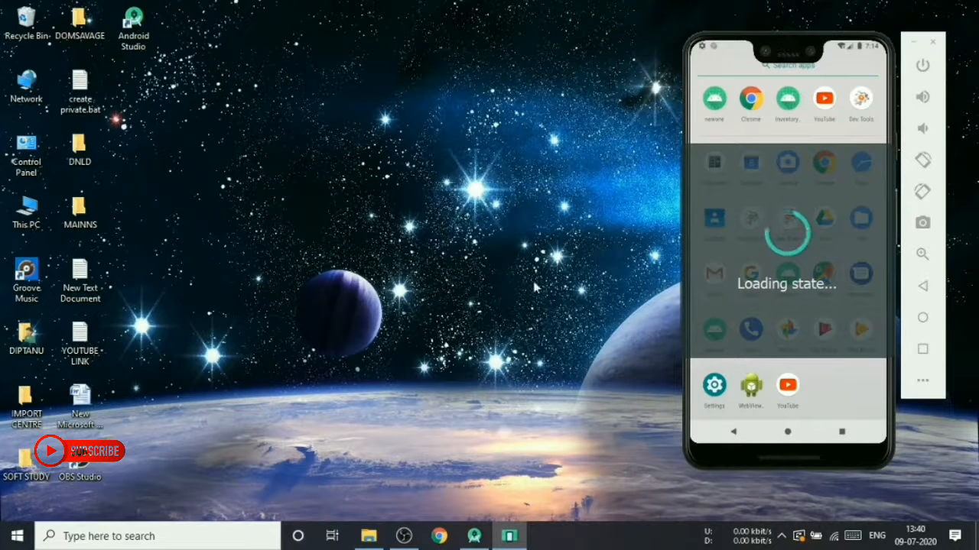
pyautogui.click(474, 536)
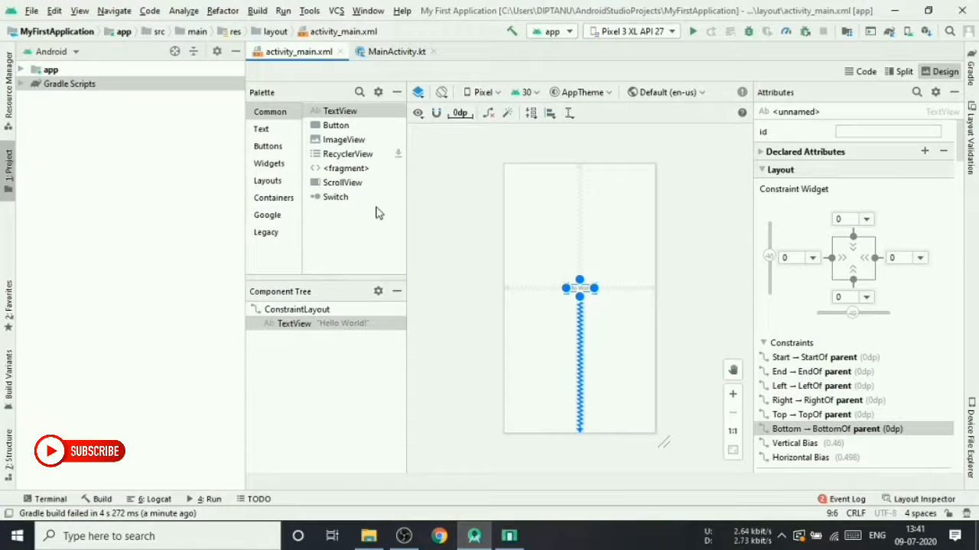
pyautogui.click(506, 536)
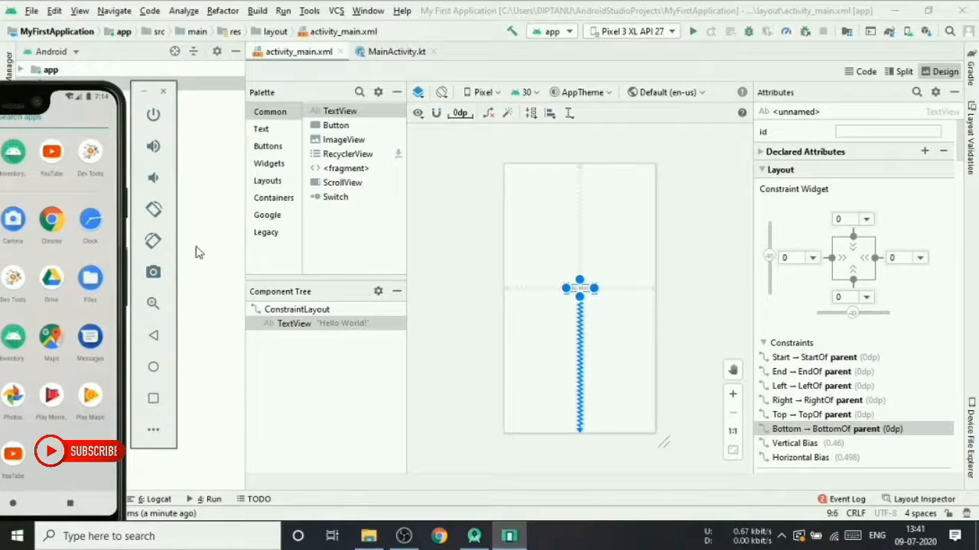
pyautogui.moveTo(40, 91); pyautogui.dragTo(495, 71)
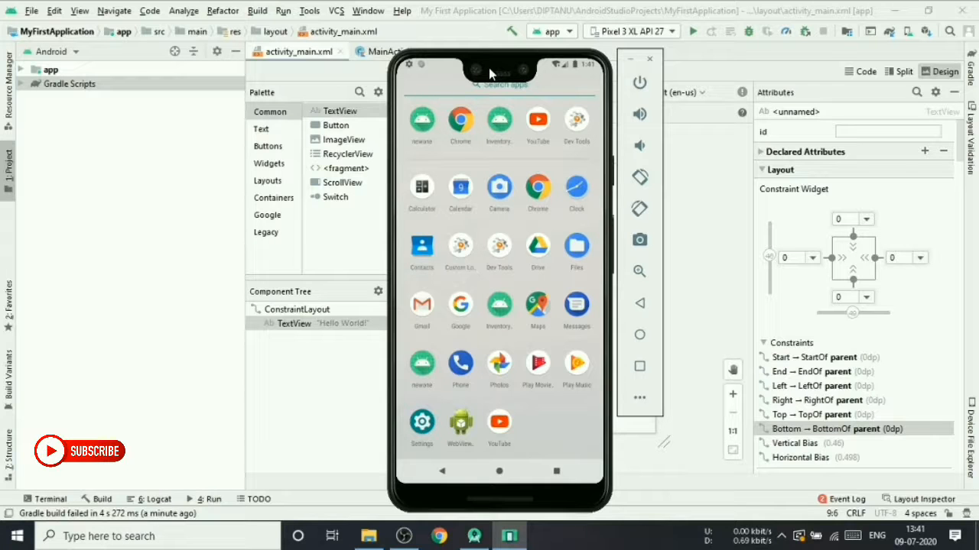
pyautogui.moveTo(489, 68); pyautogui.dragTo(806, 46)
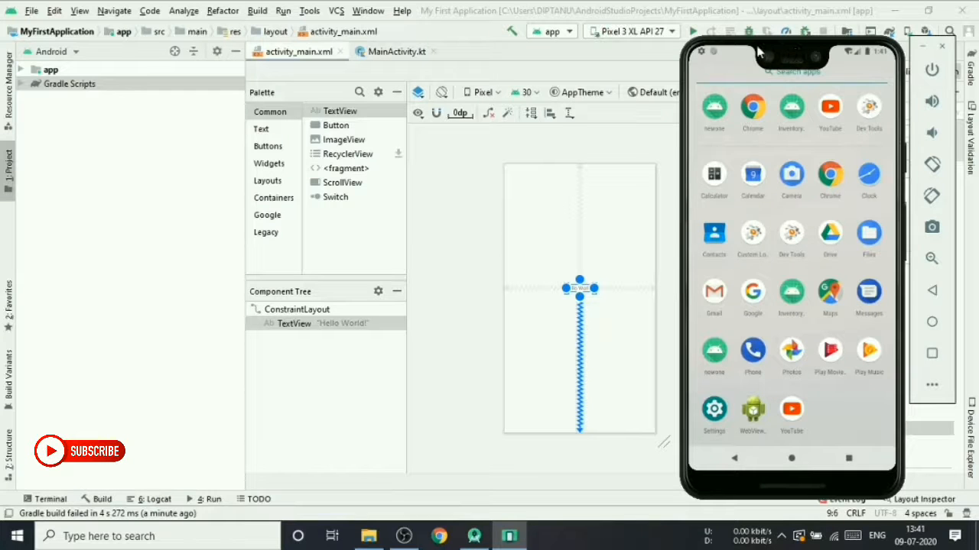
pyautogui.moveTo(792, 43); pyautogui.dragTo(760, 45)
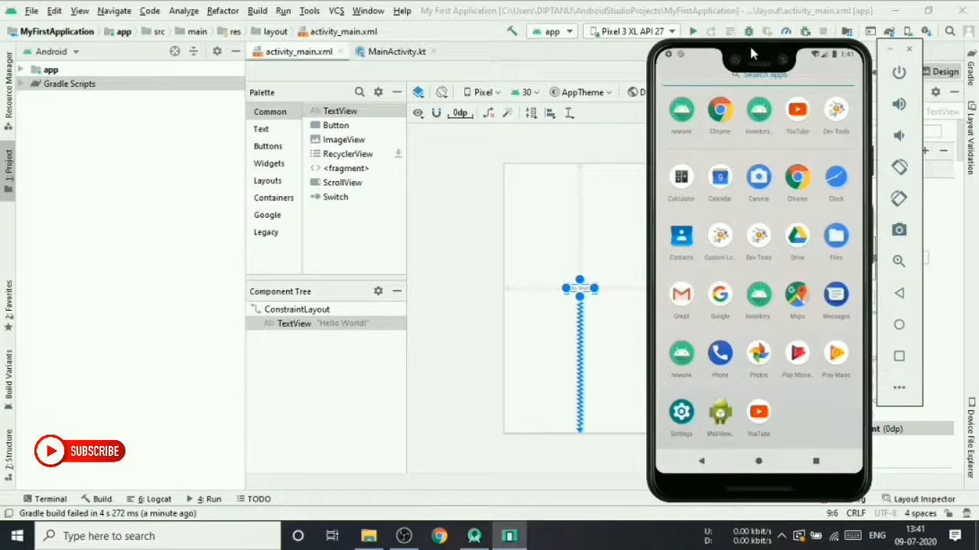
pyautogui.moveTo(750, 47); pyautogui.dragTo(777, 39)
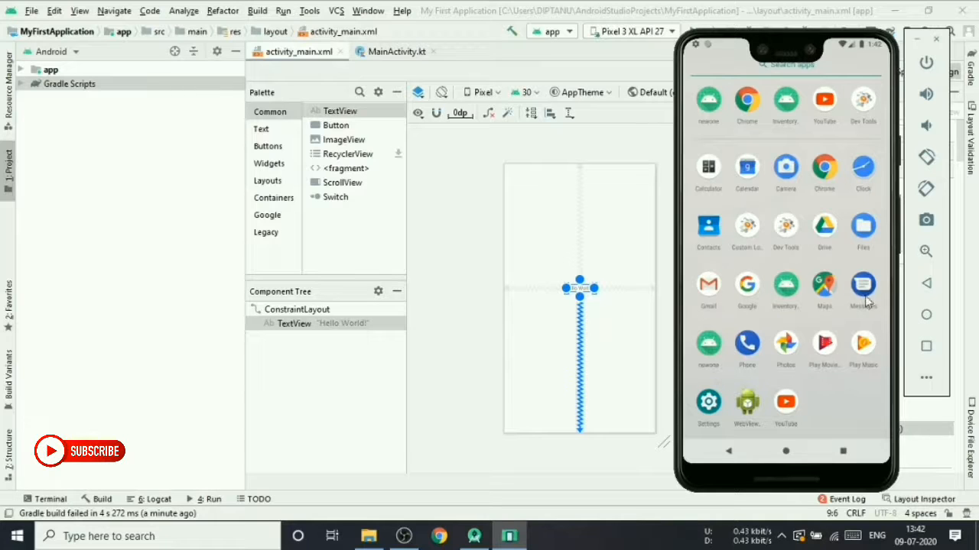
# Search the emulator's apps for "my" and run the project again on the Pixel 3 XL API 27 emulator
pyautogui.click(821, 68)
pyautogui.write('my')
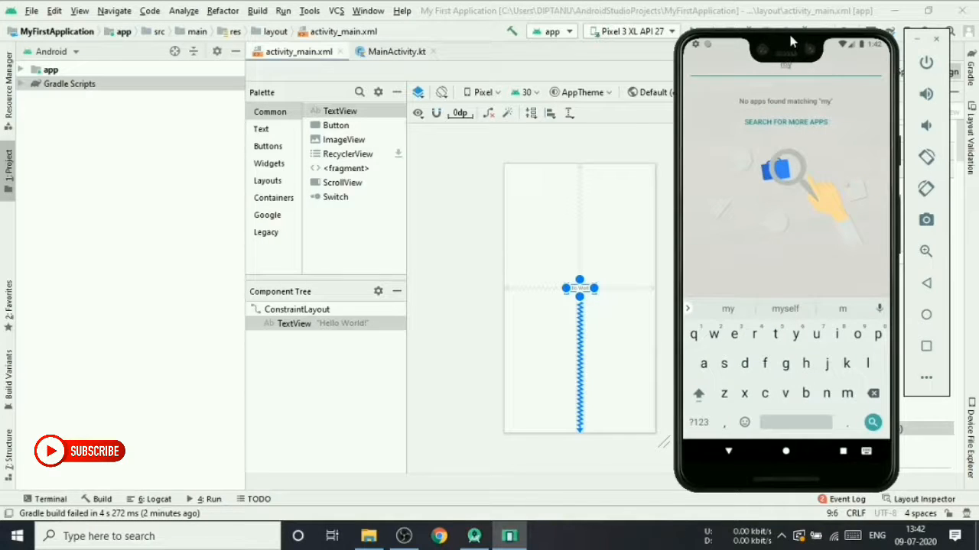
pyautogui.moveTo(791, 37); pyautogui.dragTo(841, 54)
pyautogui.click(693, 32)
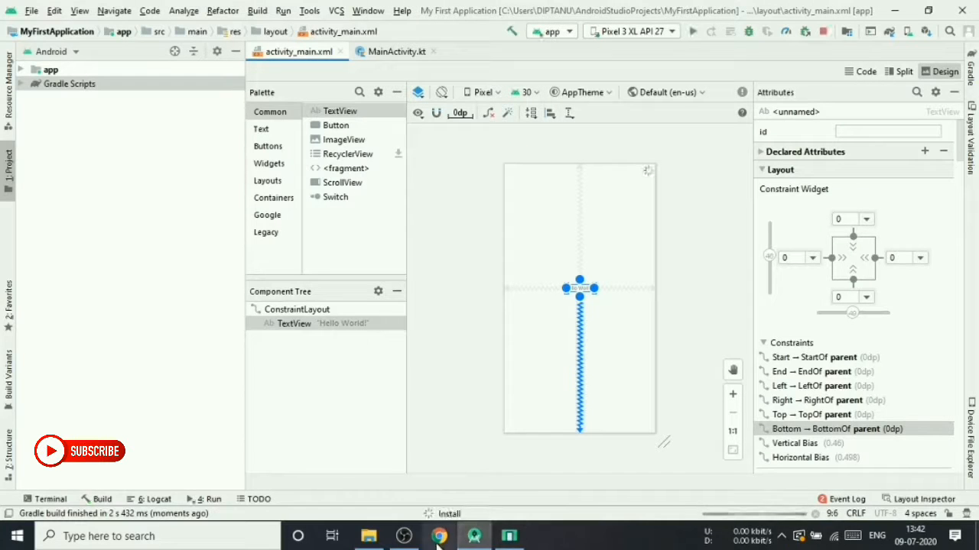
pyautogui.click(509, 537)
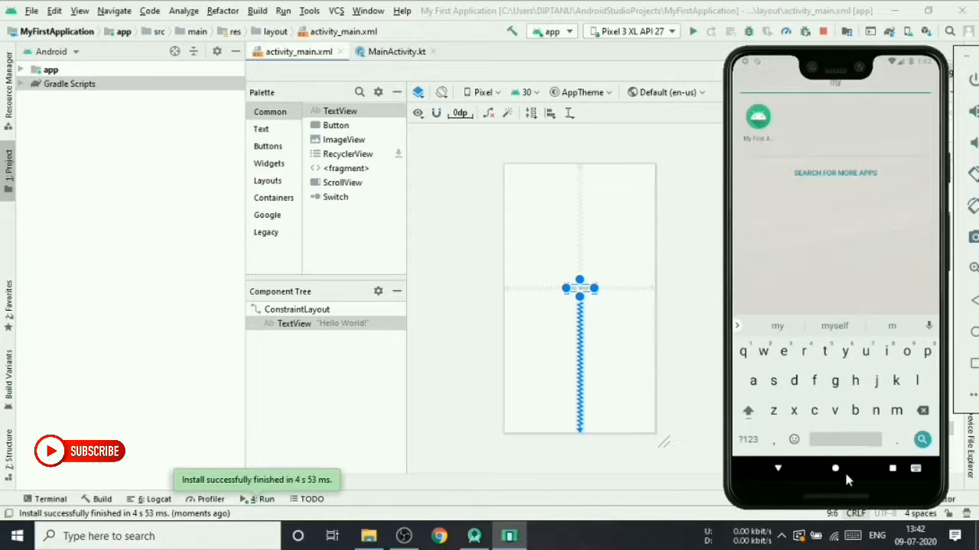
# Open My First Application from the emulator's app drawer and deselect the TextView in the layout design
pyautogui.click(838, 471)
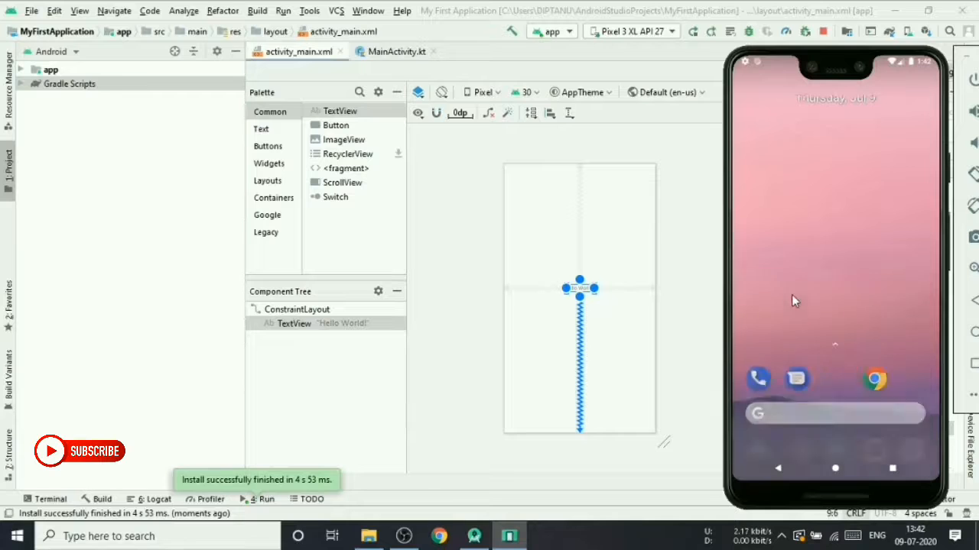
pyautogui.moveTo(792, 296); pyautogui.dragTo(781, 270)
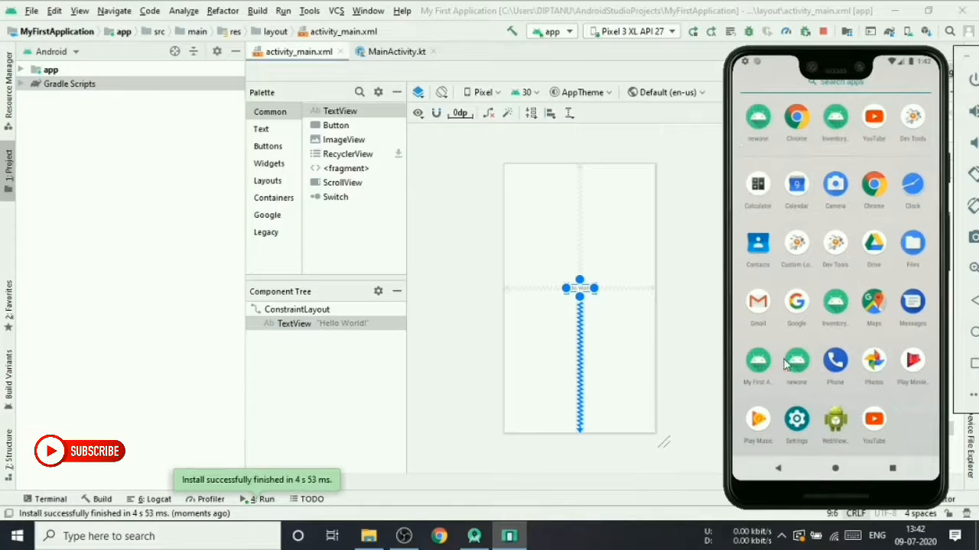
pyautogui.click(759, 369)
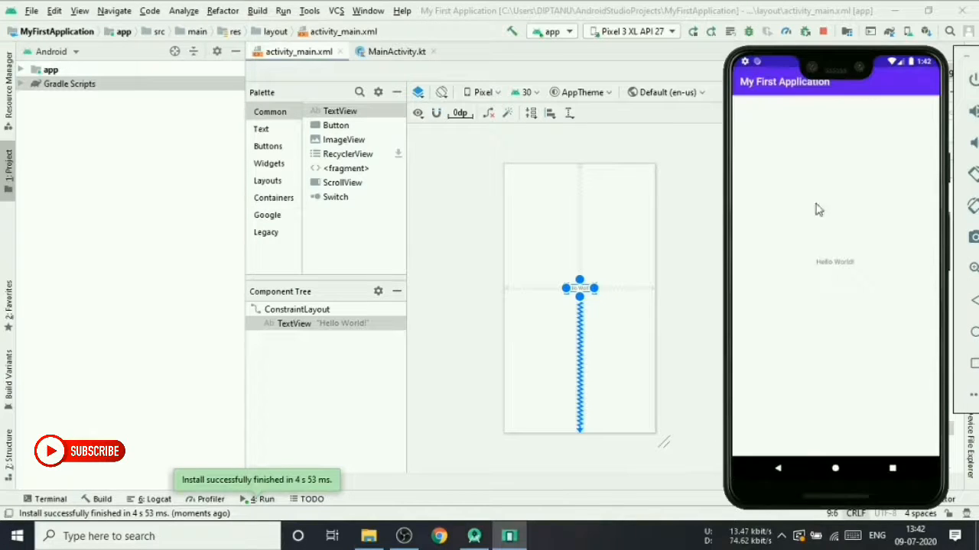
pyautogui.click(579, 296)
pyautogui.click(586, 299)
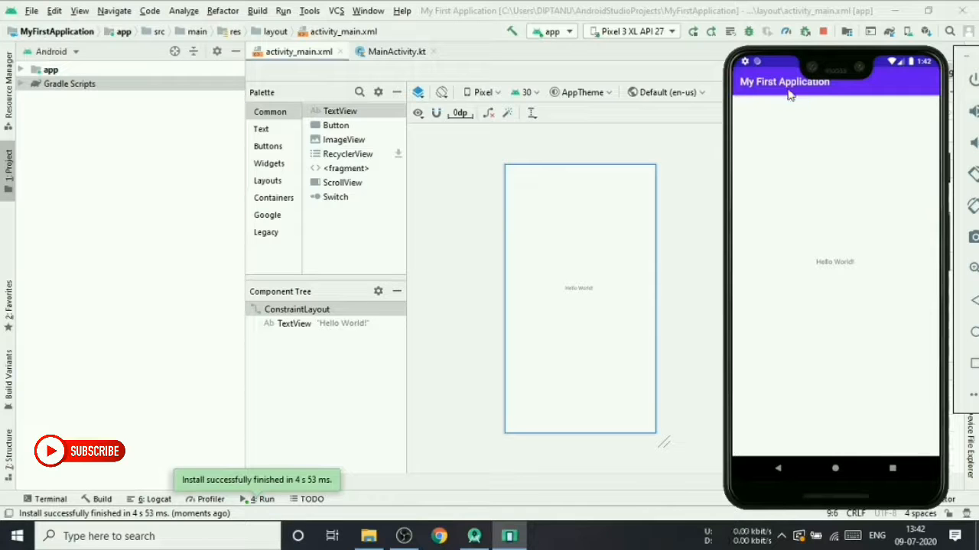
# Return the emulator to its home screen and minimise the emulator window
pyautogui.click(836, 471)
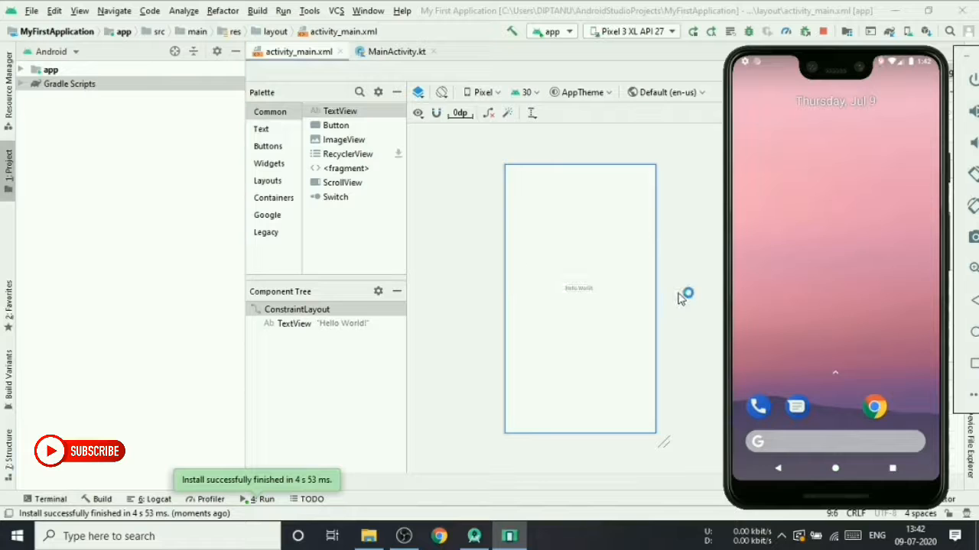
pyautogui.moveTo(837, 58); pyautogui.dragTo(705, 71)
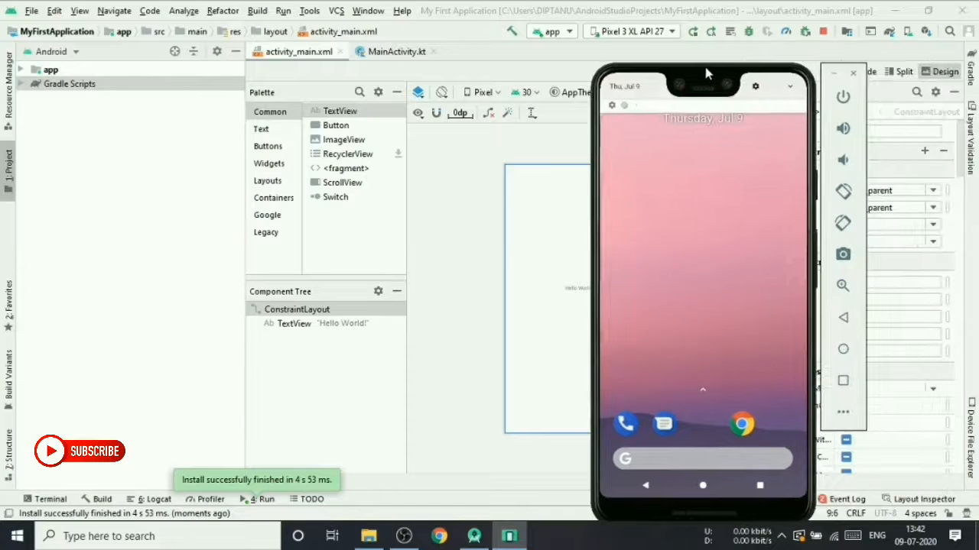
pyautogui.click(835, 71)
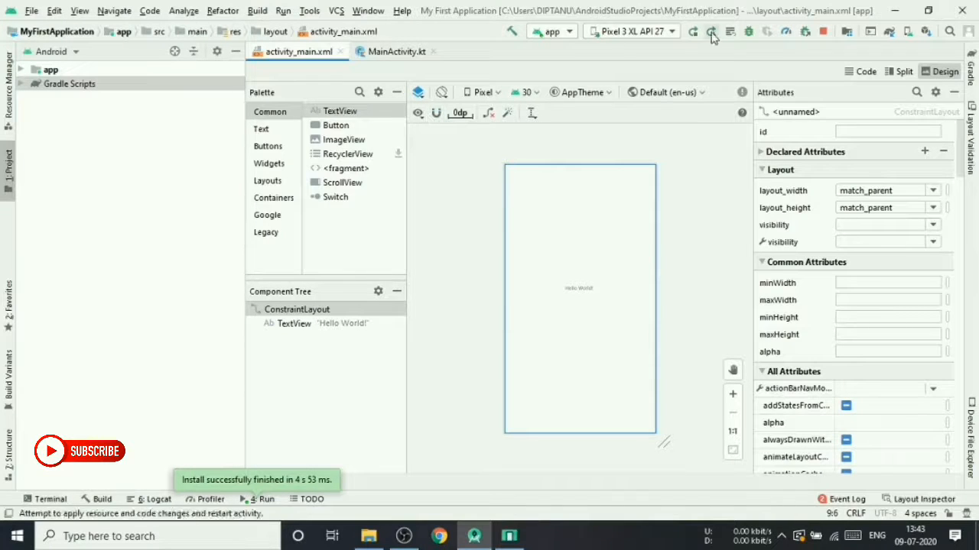
pyautogui.click(674, 32)
pyautogui.click(810, 46)
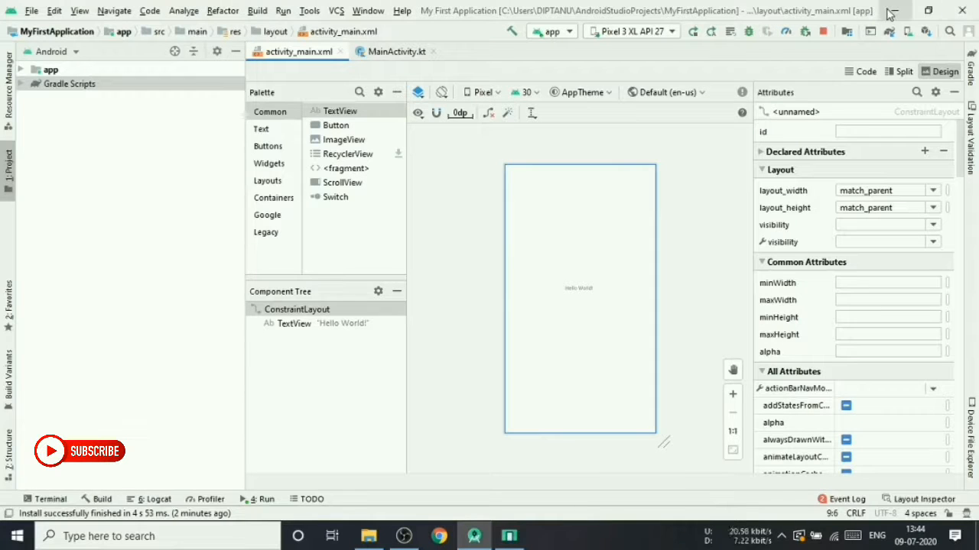
# Switch to Chrome, search Google for "android studio download" and open the official Android Studio download page
pyautogui.click(438, 539)
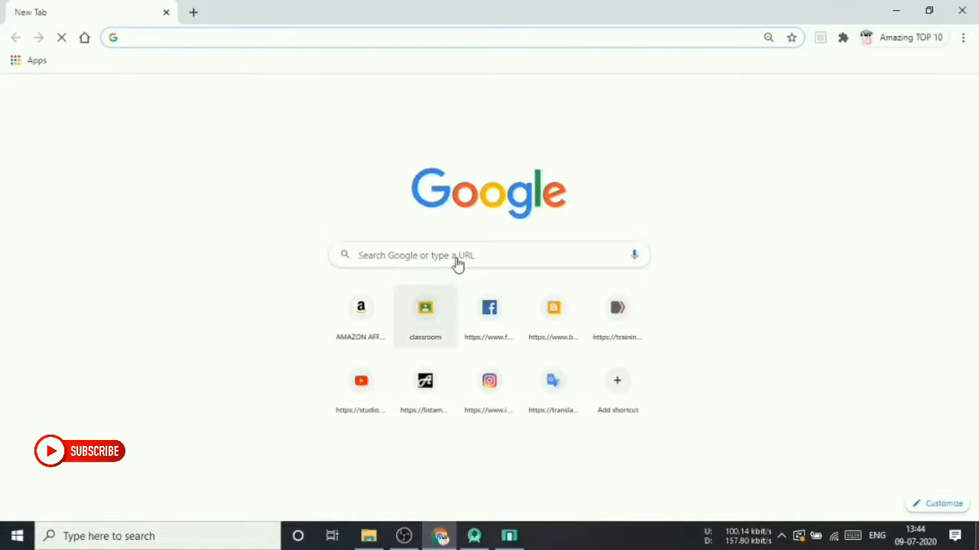
pyautogui.write('android studio download')
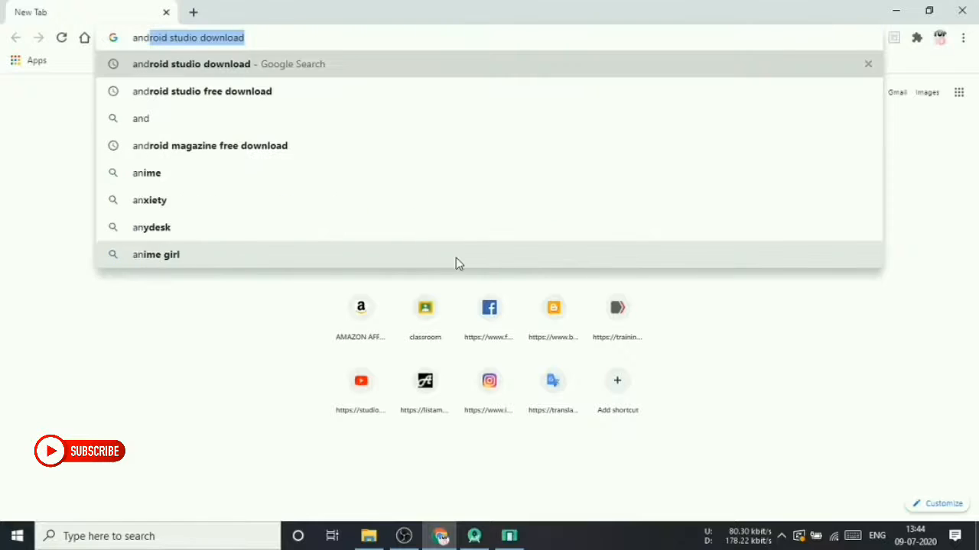
pyautogui.click(362, 64)
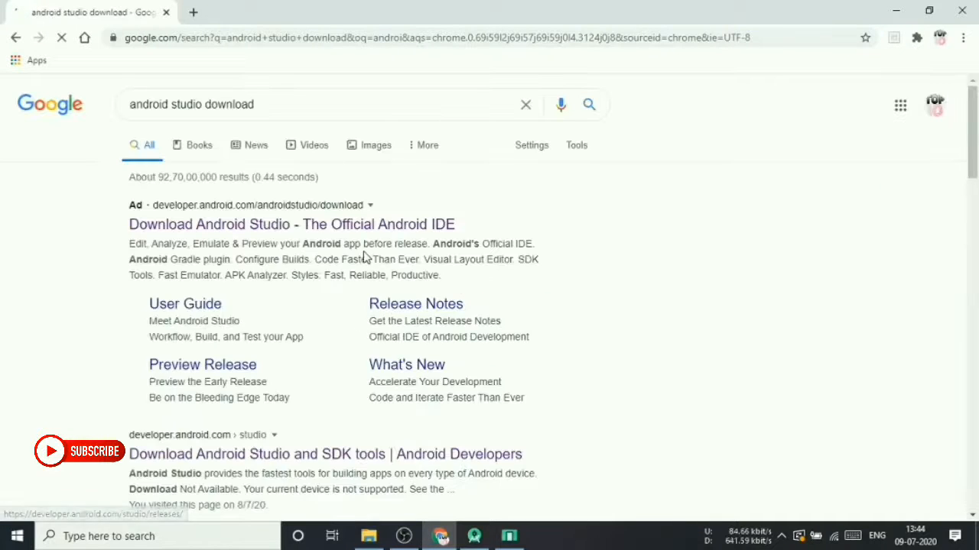
pyautogui.click(382, 230)
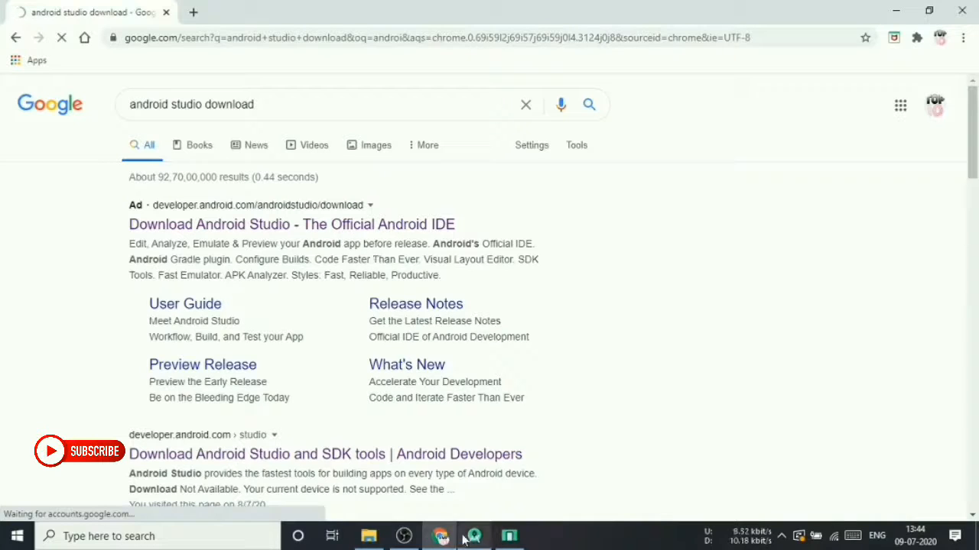
pyautogui.click(401, 542)
pyautogui.click(401, 543)
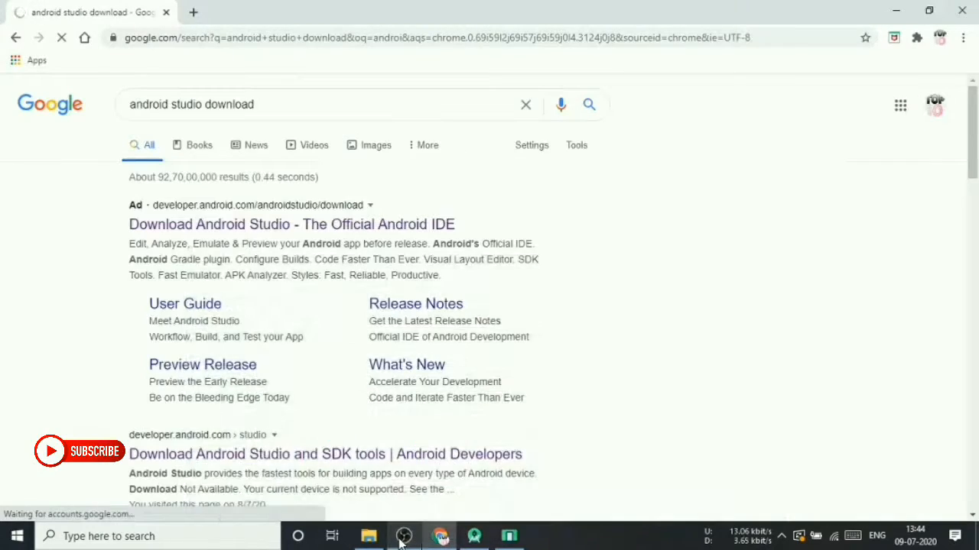
pyautogui.click(401, 542)
pyautogui.click(401, 542)
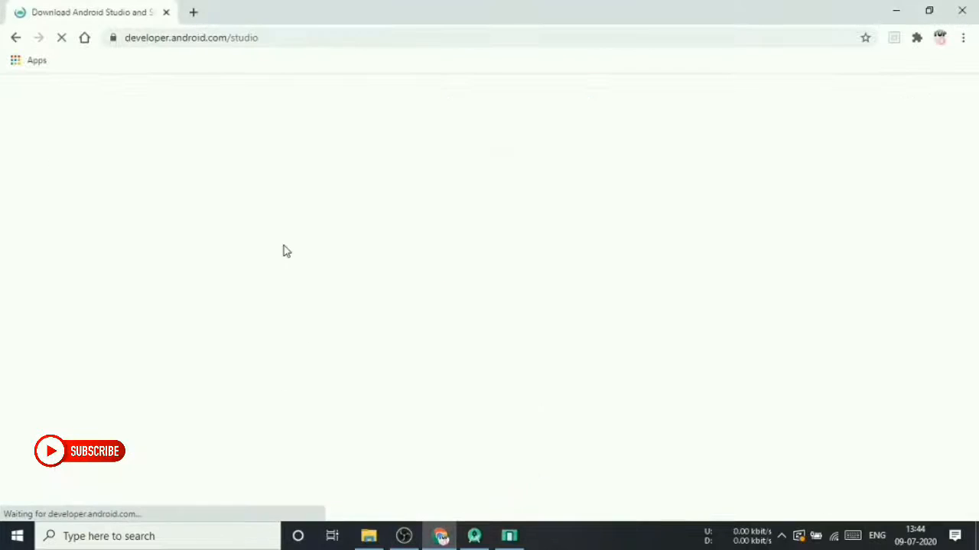
# Examine the Android Studio download page, including the Windows download version and size and the download options
pyautogui.scroll(-3, 445, 308)
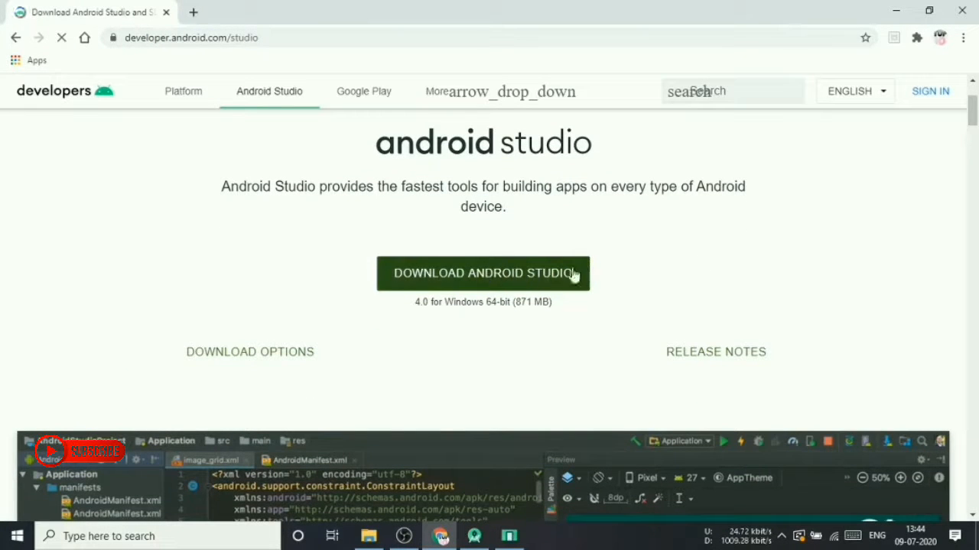
pyautogui.scroll(-1, 566, 271)
pyautogui.scroll(1, 458, 199)
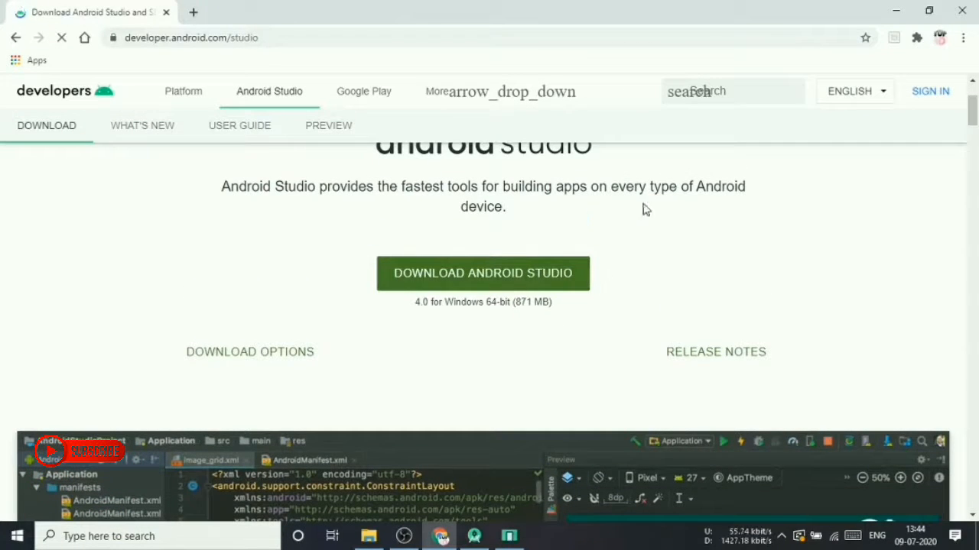
pyautogui.scroll(1, 459, 249)
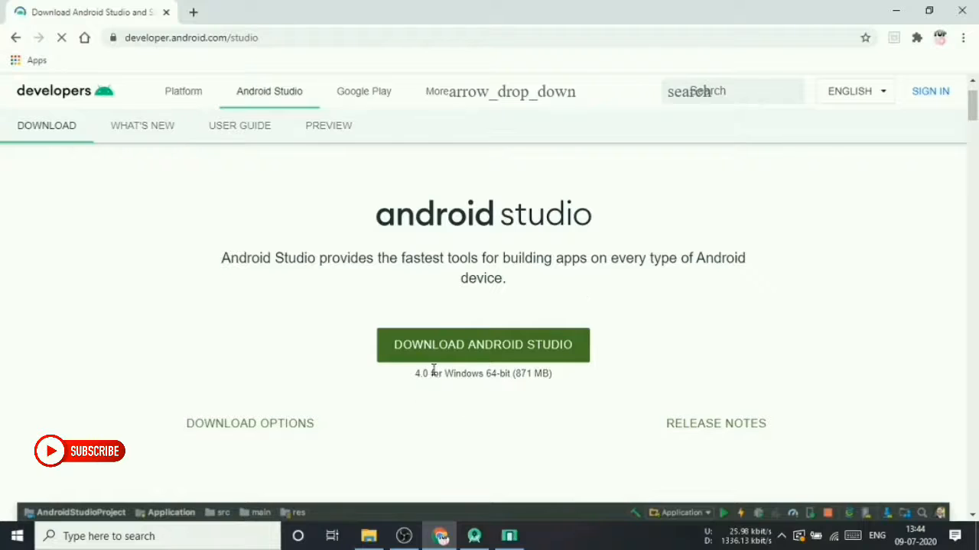
pyautogui.scroll(-1, 433, 372)
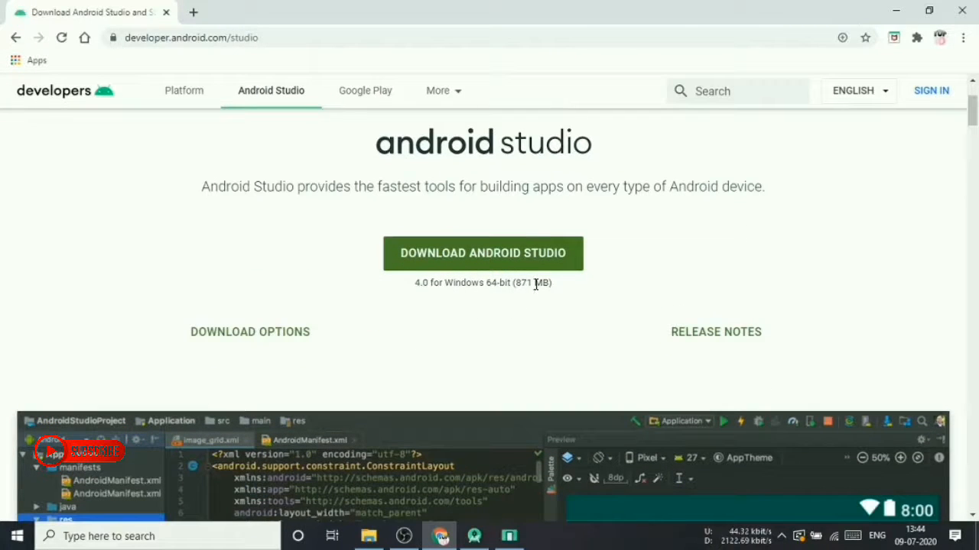
pyautogui.scroll(1, 479, 301)
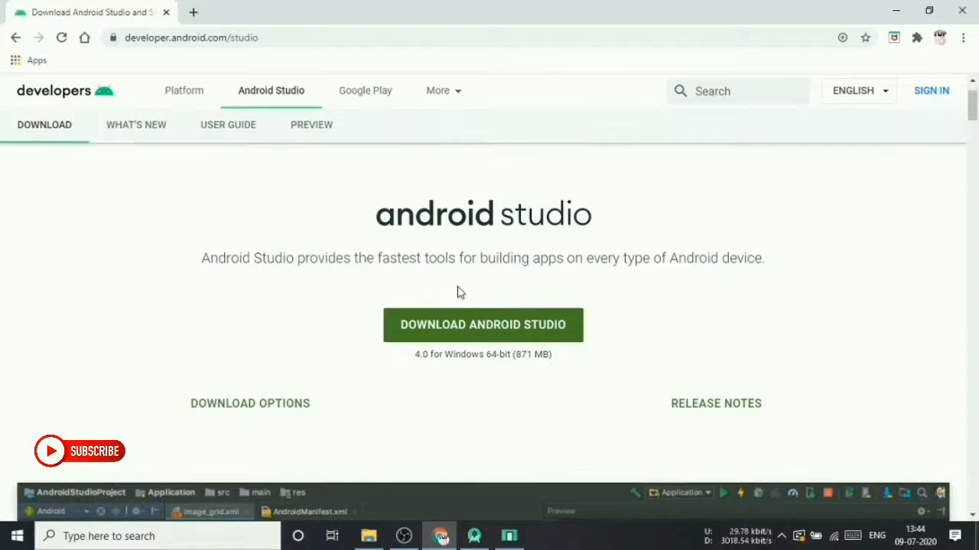
pyautogui.scroll(-1, 419, 293)
pyautogui.scroll(-2, 419, 293)
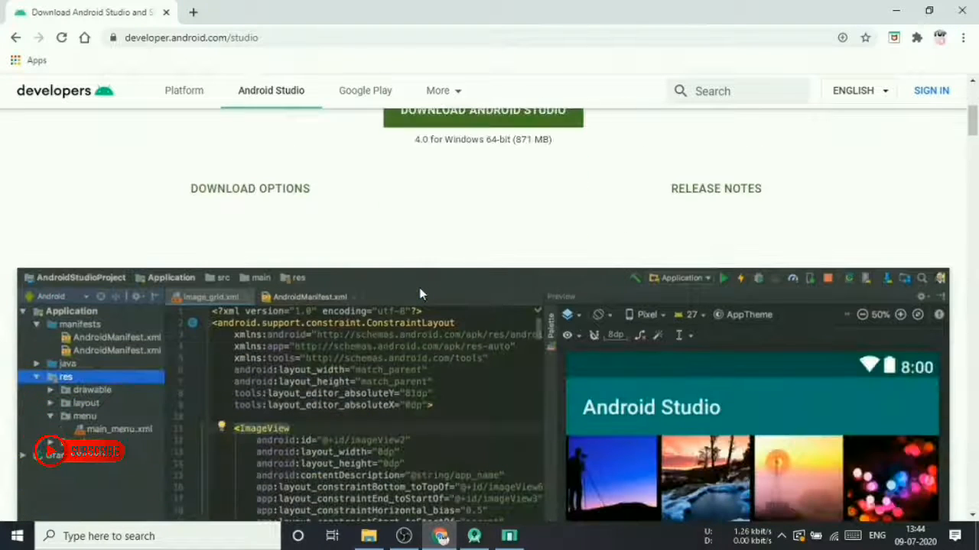
pyautogui.scroll(3, 428, 297)
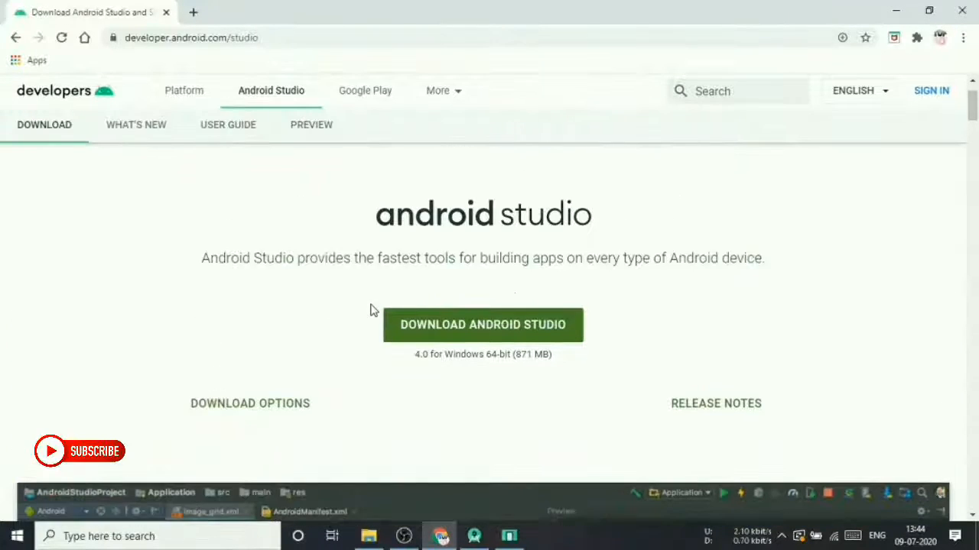
# Examine the Android Studio downloads table for the packages and sizes offered for Windows, Mac, Linux and Chrome OS
pyautogui.scroll(-15, 371, 308)
pyautogui.scroll(-12, 363, 318)
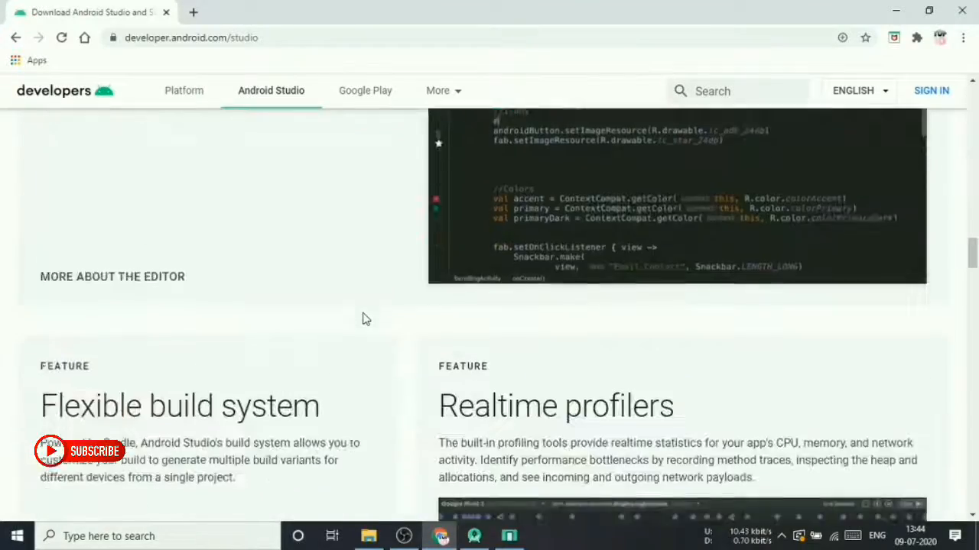
pyautogui.scroll(-9, 229, 291)
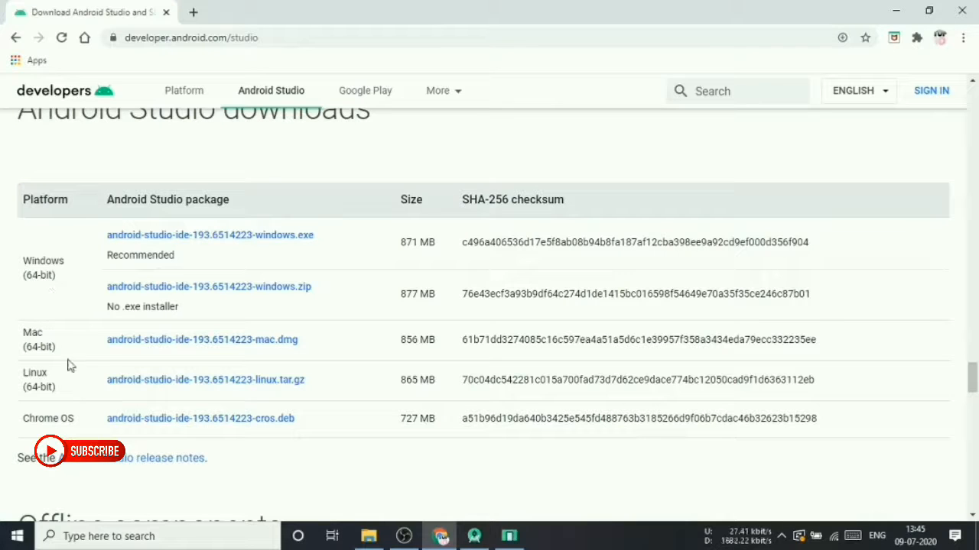
pyautogui.tripleClick(97, 345)
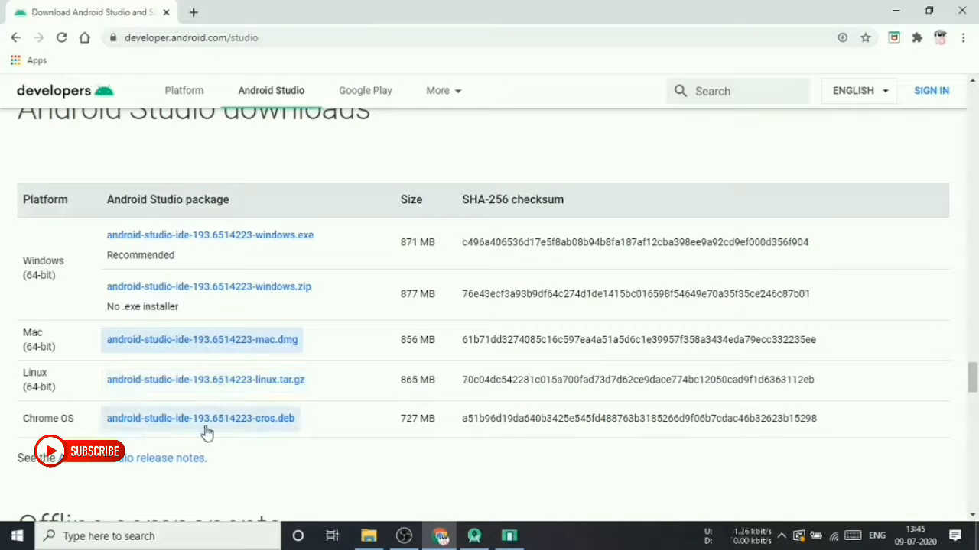
pyautogui.scroll(-3, 256, 366)
pyautogui.scroll(-3, 256, 367)
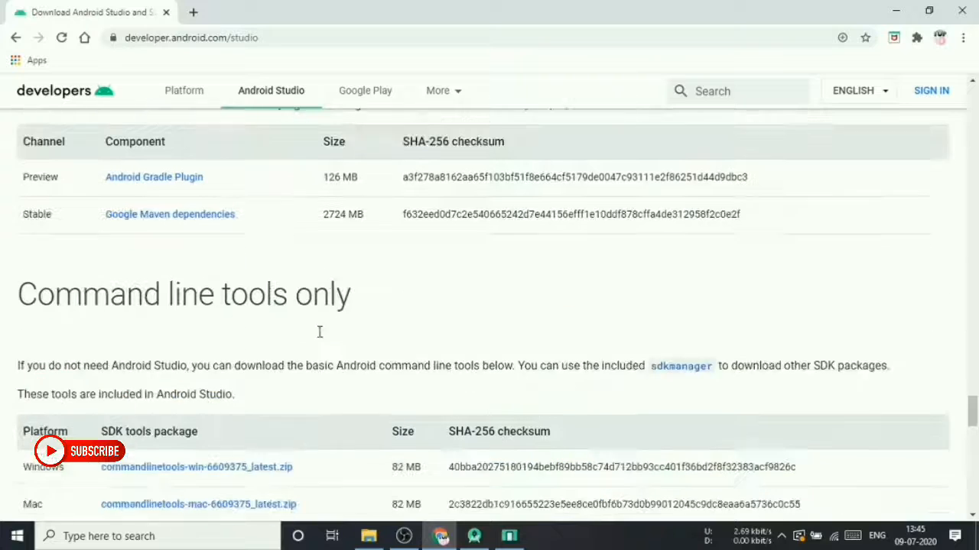
# Read the system requirements for Windows, Mac, Linux and Chrome OS, including RAM, disk space, screen resolution and recommended devices
pyautogui.scroll(-4, 213, 326)
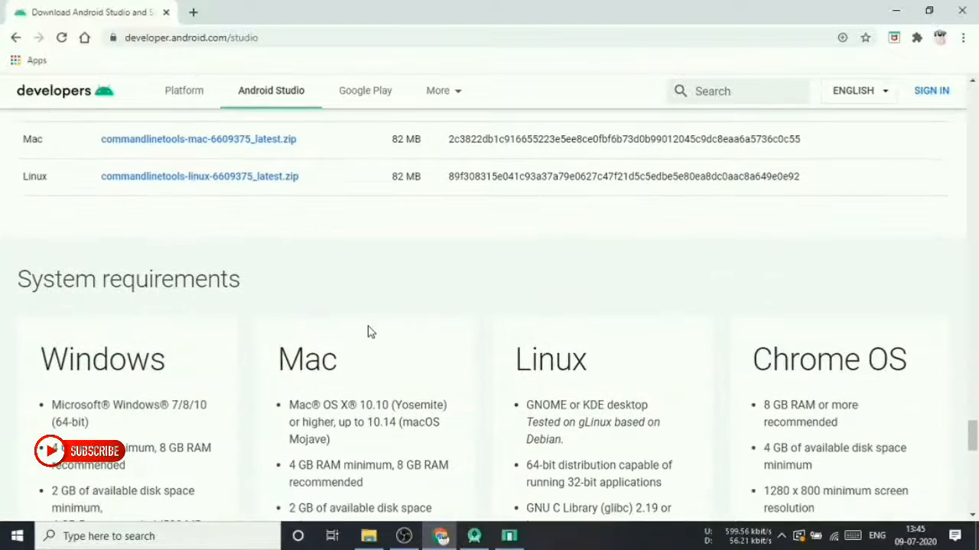
pyautogui.scroll(-3, 169, 291)
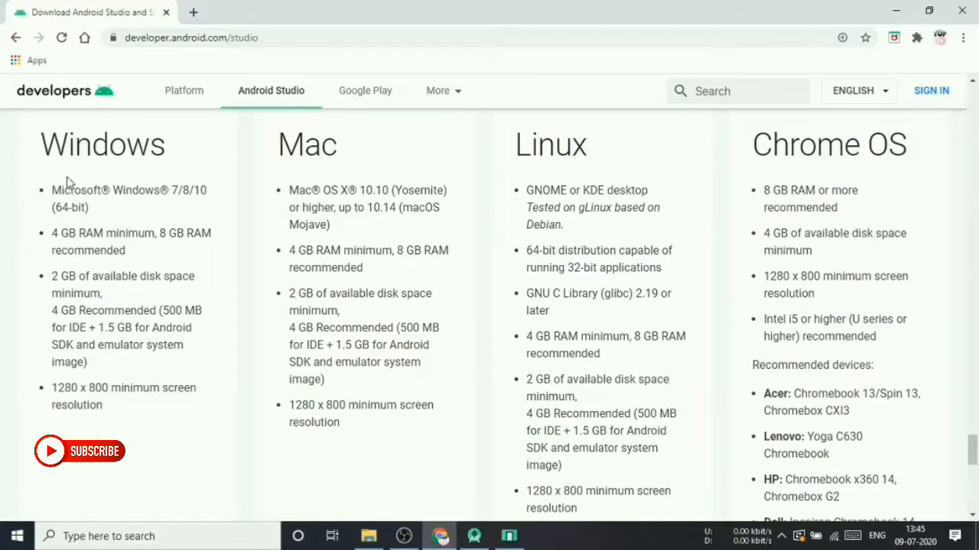
pyautogui.scroll(3, 81, 212)
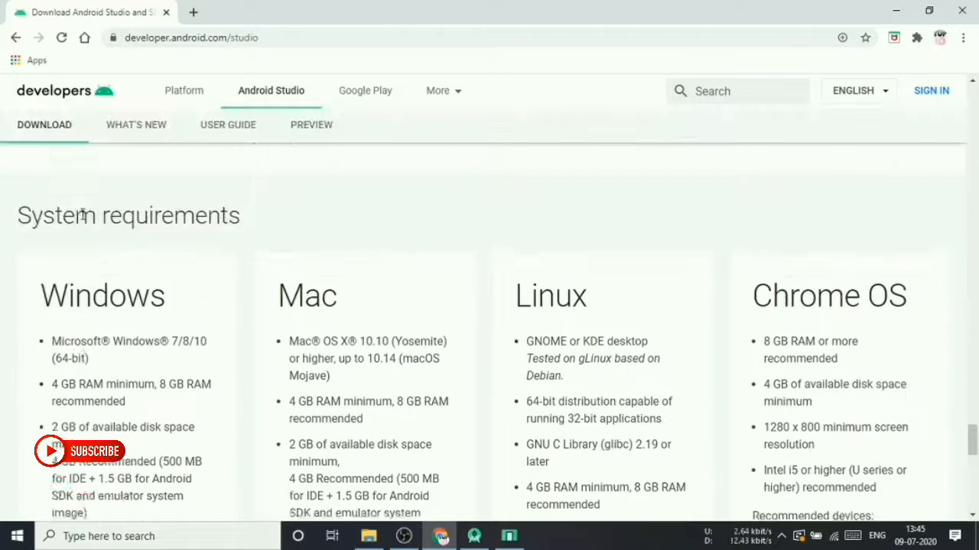
pyautogui.scroll(-3, 220, 284)
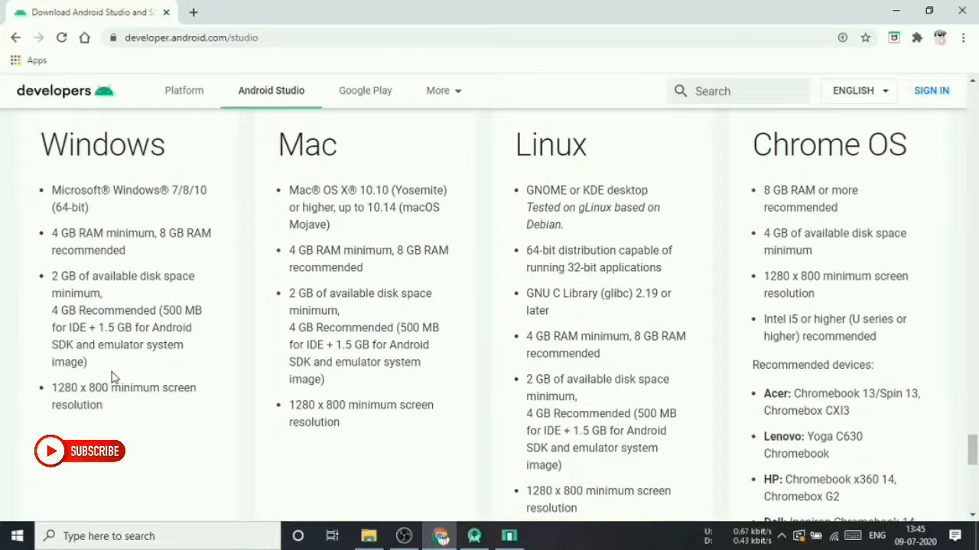
pyautogui.scroll(-2, 111, 376)
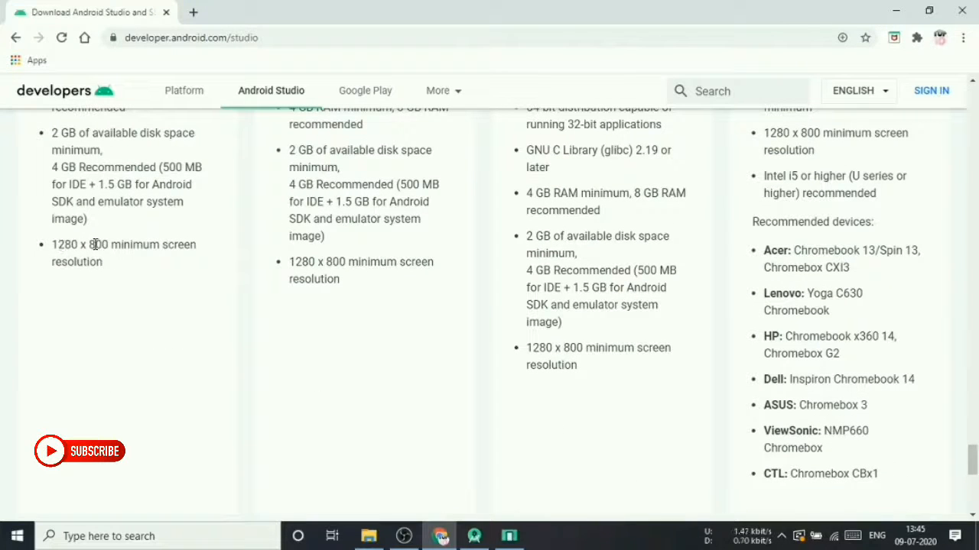
pyautogui.scroll(3, 116, 280)
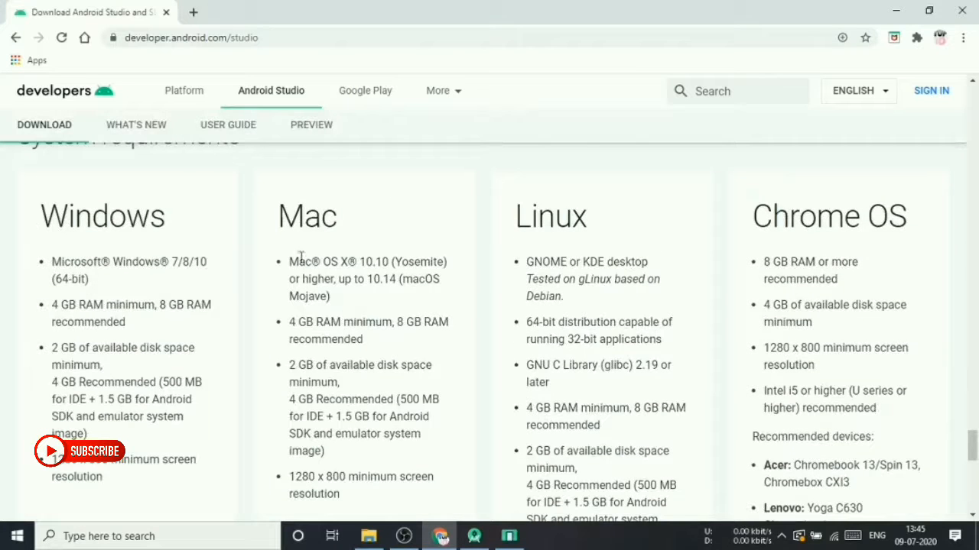
pyautogui.scroll(-1, 351, 275)
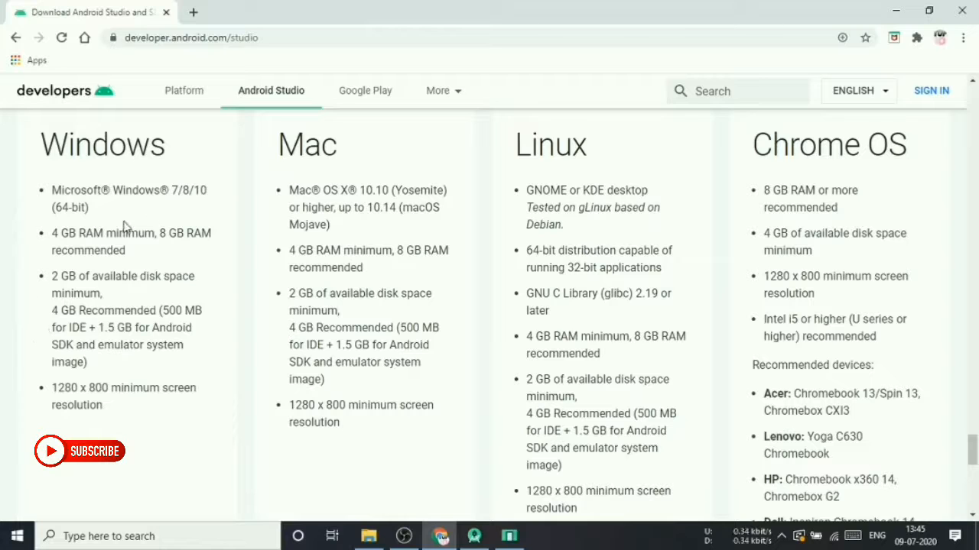
pyautogui.scroll(1, 77, 123)
pyautogui.scroll(-1, 573, 256)
pyautogui.scroll(-1, 837, 316)
pyautogui.scroll(-1, 821, 388)
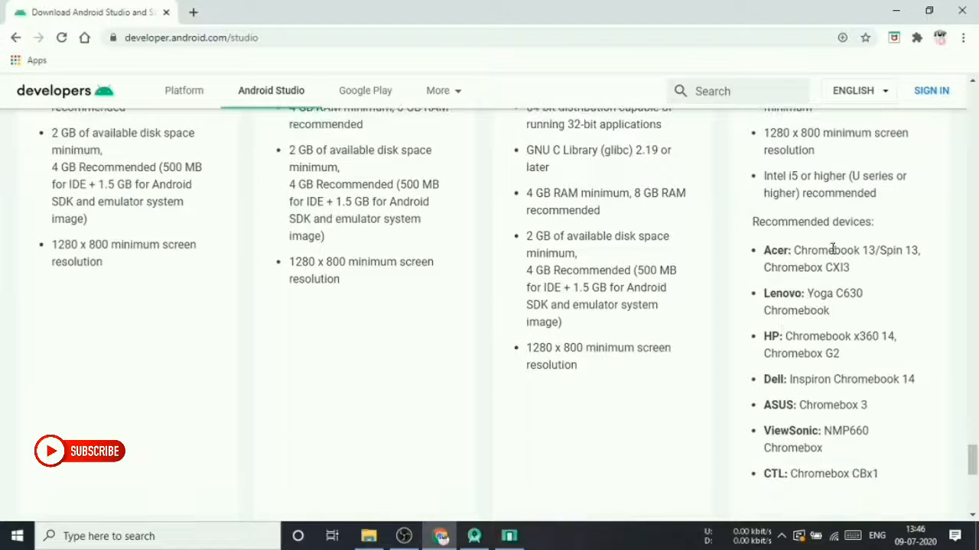
pyautogui.scroll(-2, 820, 311)
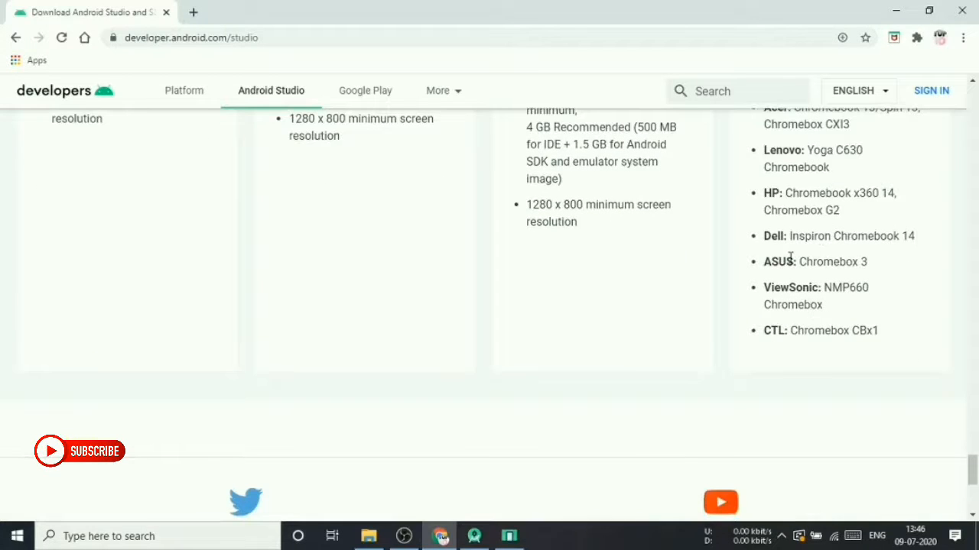
# Go back to the command line tools section above the system requirements and review its SDK tools packages
pyautogui.scroll(10, 808, 290)
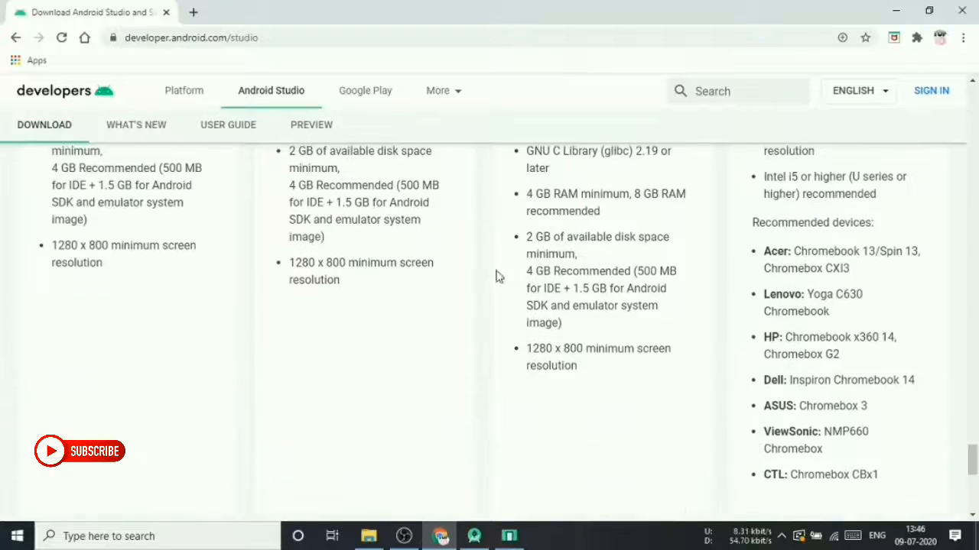
pyautogui.scroll(-5, 589, 369)
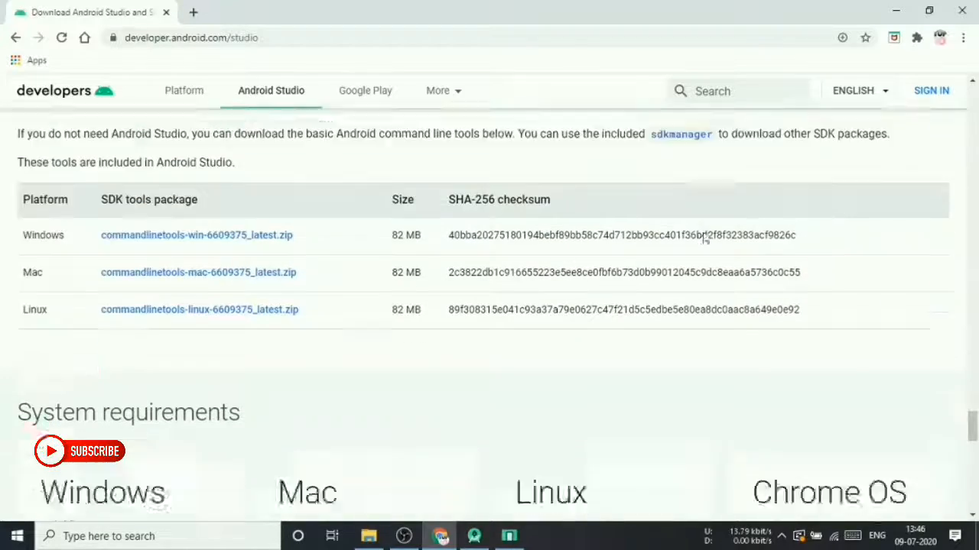
pyautogui.scroll(2, 173, 204)
pyautogui.scroll(3, 299, 174)
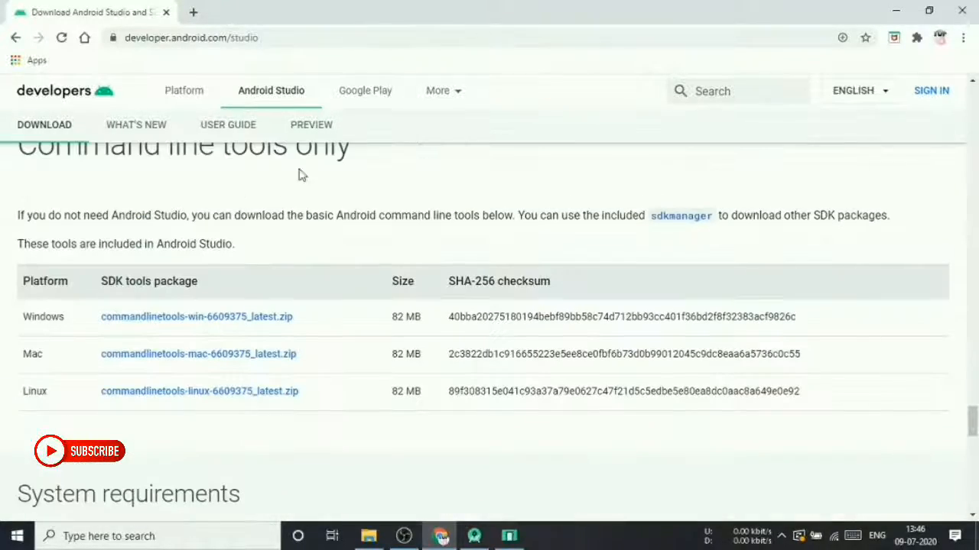
pyautogui.scroll(-3, 232, 159)
pyautogui.scroll(1, 232, 159)
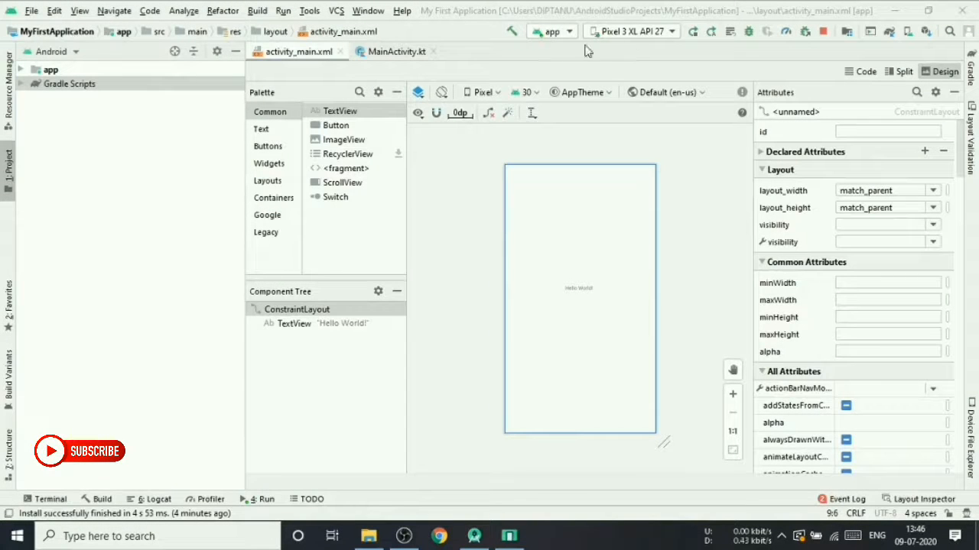
# Switch to Android Studio and check the list of available run devices, leaving it without choosing another device
pyautogui.click(670, 37)
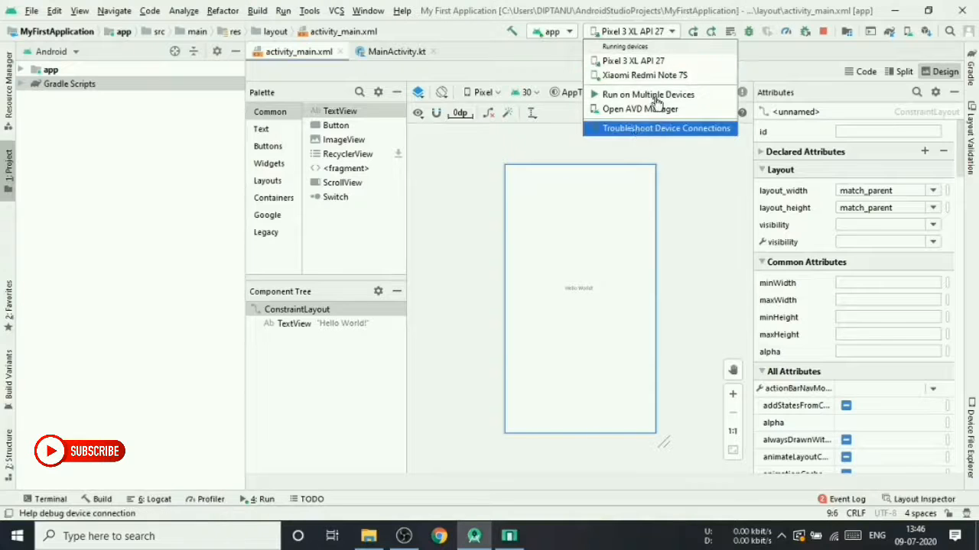
pyautogui.click(738, 69)
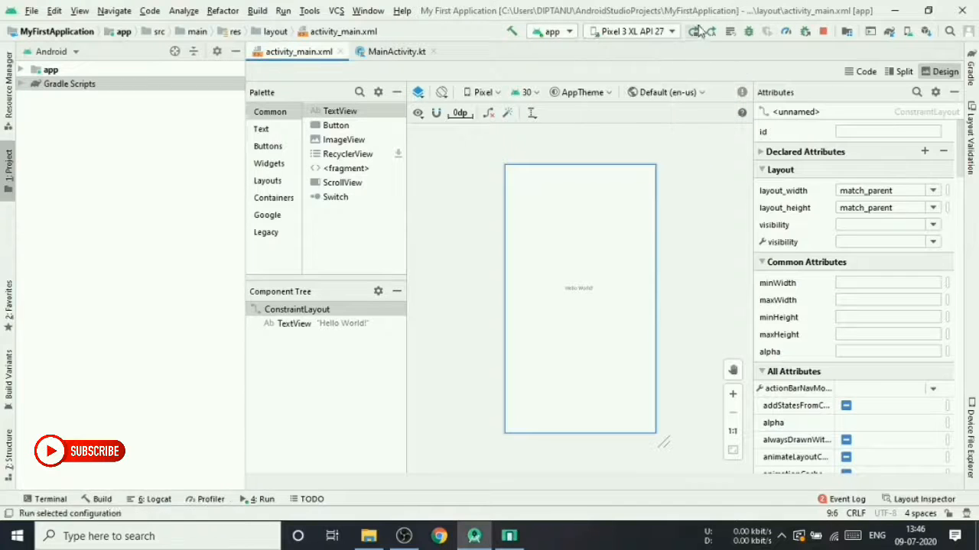